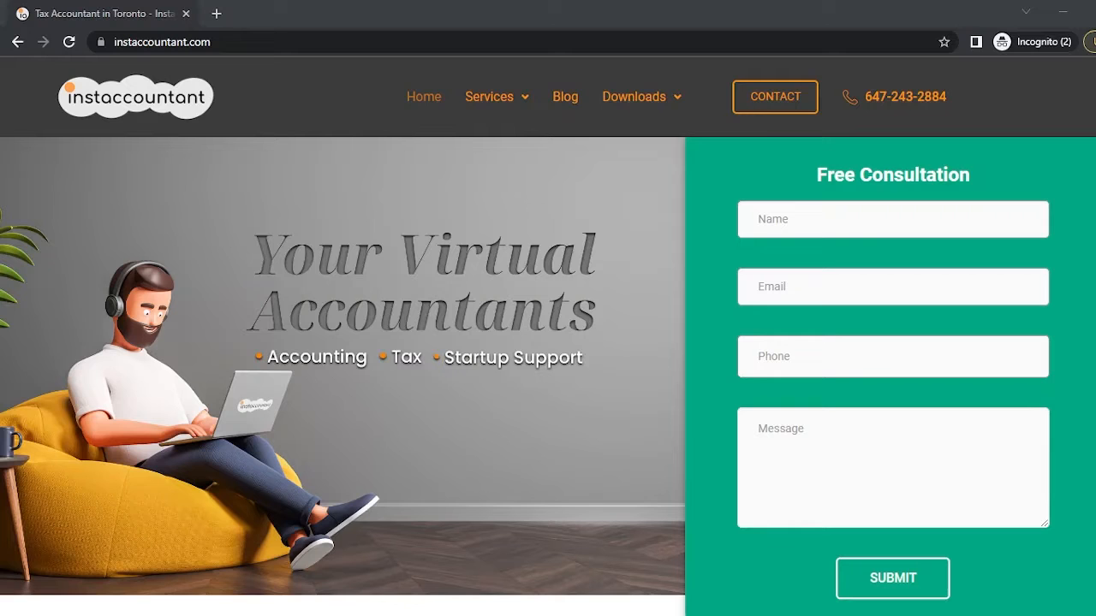
{"action": "left_click_drag", "start_coordinate": [0, 210], "coordinate": [645, 159]}
{"action": "left_click", "coordinate": [1048, 153]}
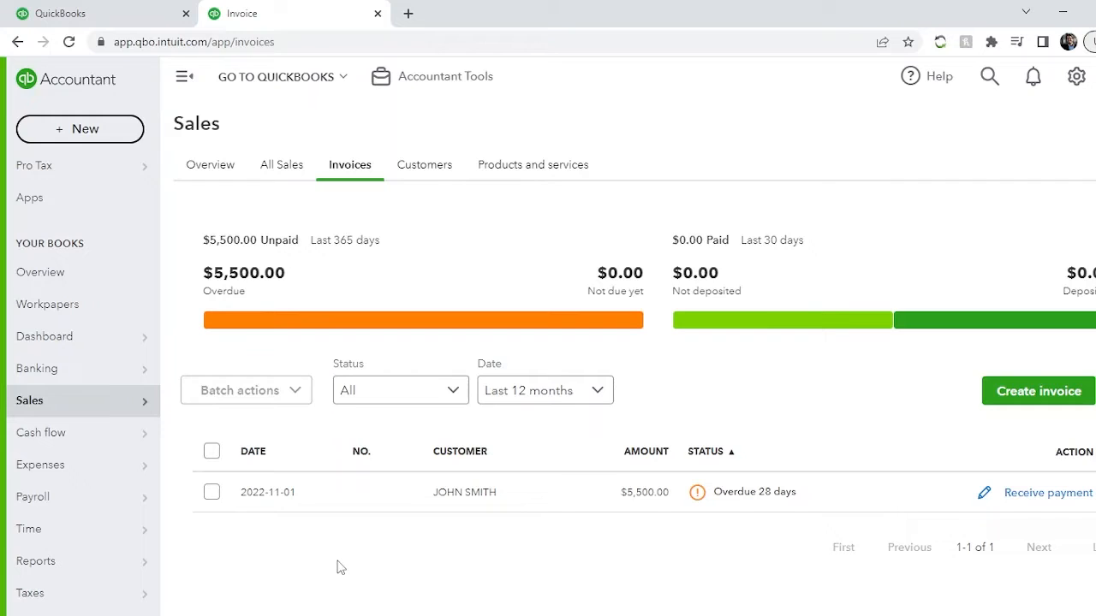
- Start a new invoice from the Sales invoices list, after viewing the sales overview
{"action": "mouse_move", "coordinate": [64, 416]}
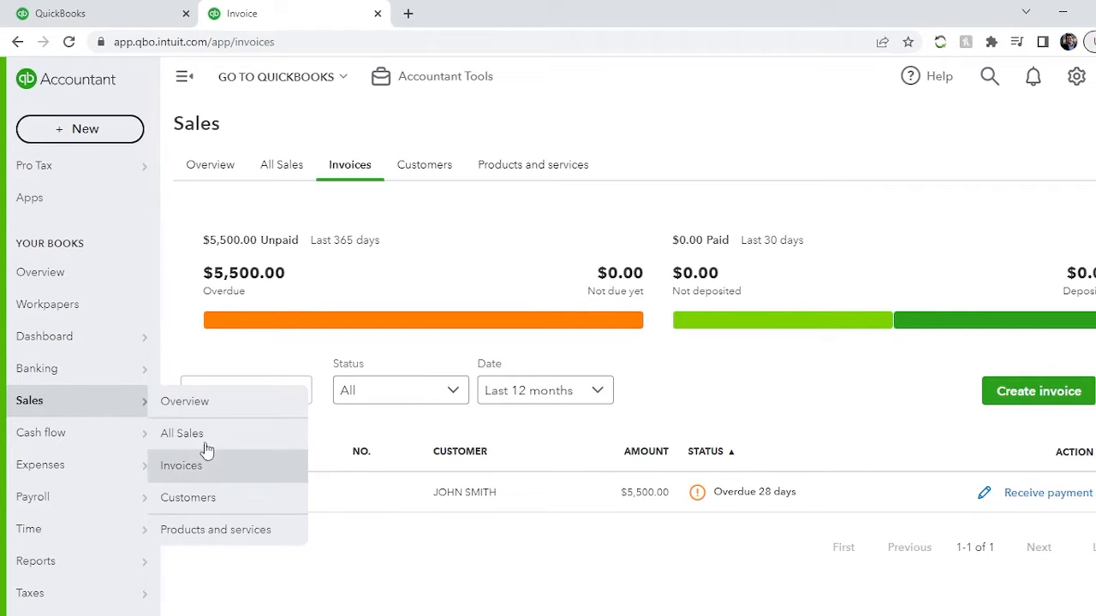
{"action": "left_click", "coordinate": [187, 402]}
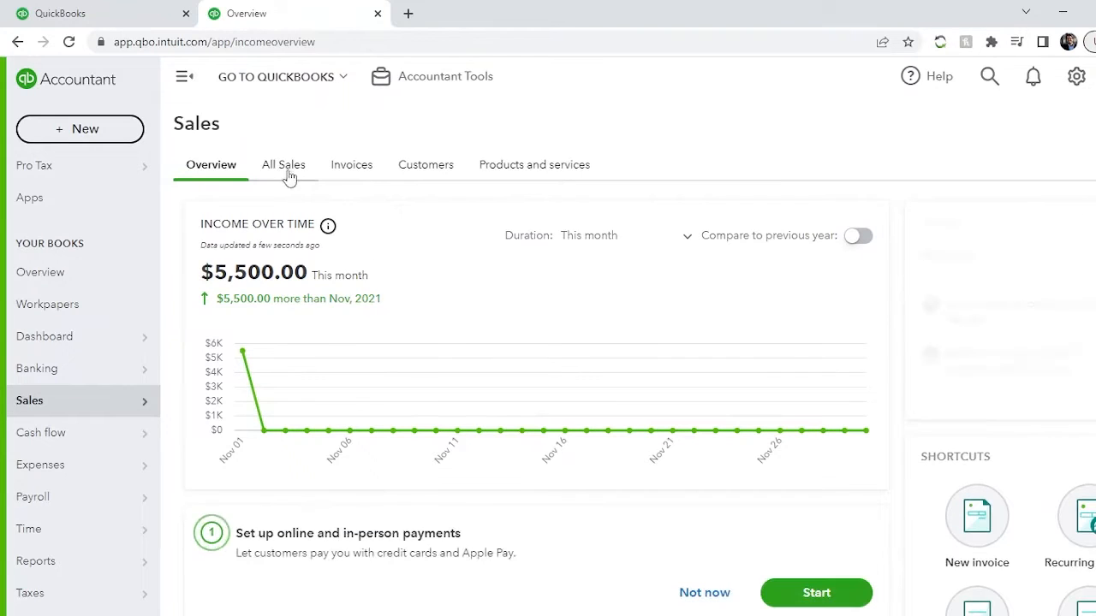
{"action": "left_click", "coordinate": [351, 175]}
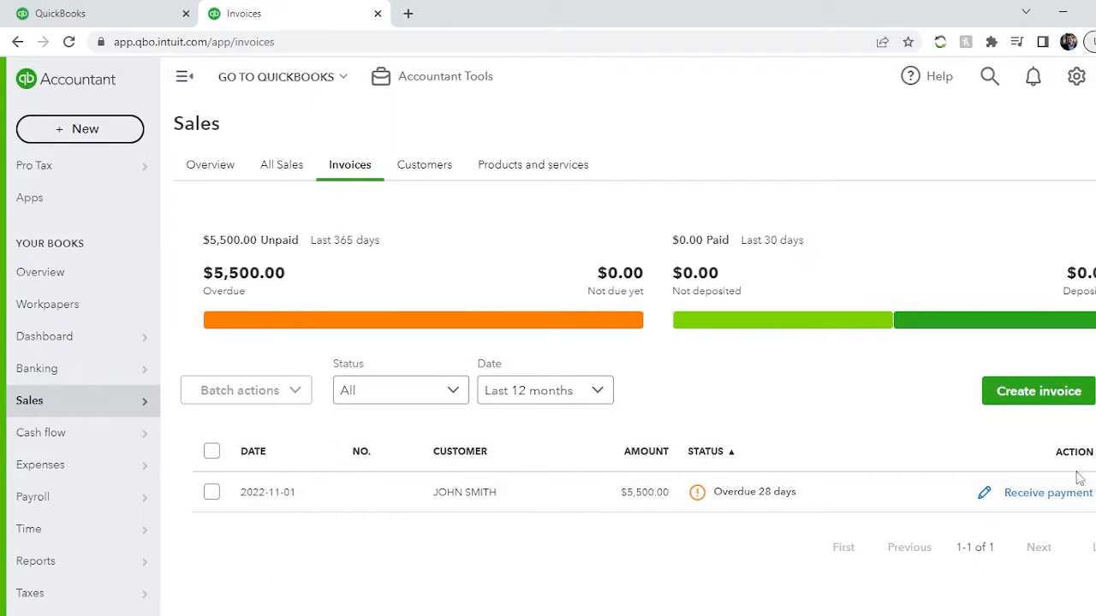
{"action": "left_click", "coordinate": [1030, 399]}
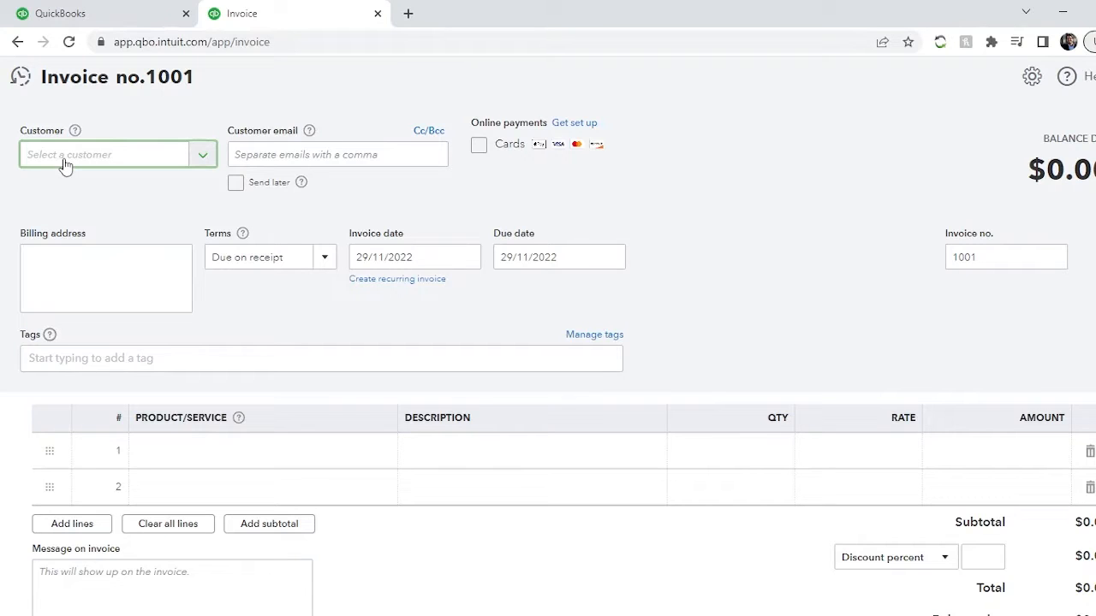
- Open the new customer form from the invoice, review its contact, payment and additional info fields, and close it without adding a customer
{"action": "left_click", "coordinate": [203, 158]}
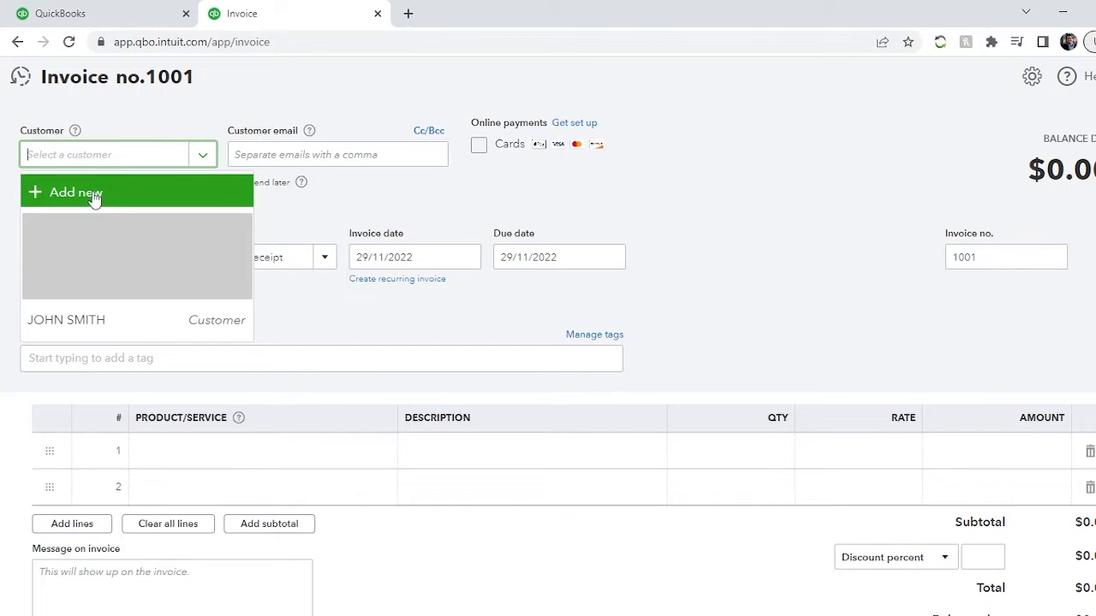
{"action": "left_click", "coordinate": [50, 196]}
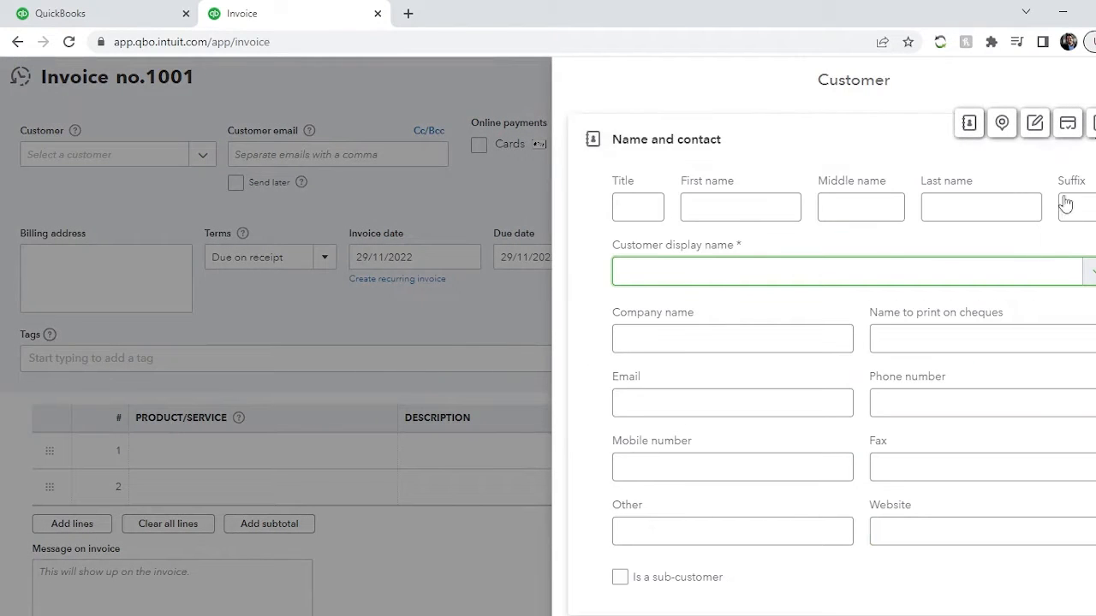
{"action": "scroll", "coordinate": [891, 297], "scroll_direction": "down", "scroll_amount": 3}
{"action": "scroll", "coordinate": [891, 294], "scroll_direction": "down", "scroll_amount": 10}
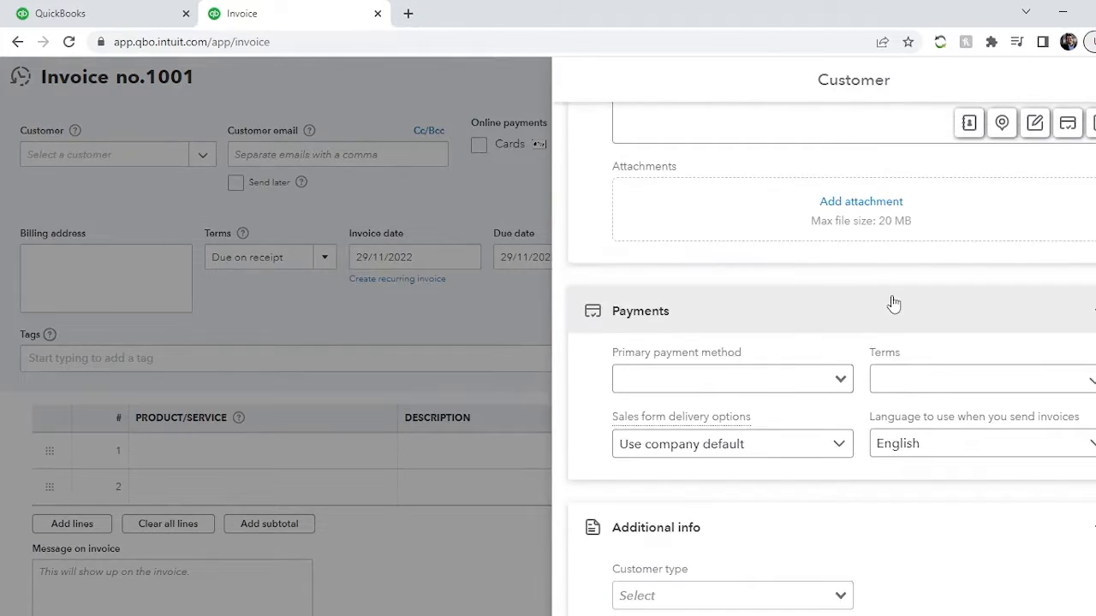
{"action": "scroll", "coordinate": [893, 304], "scroll_direction": "up", "scroll_amount": 12}
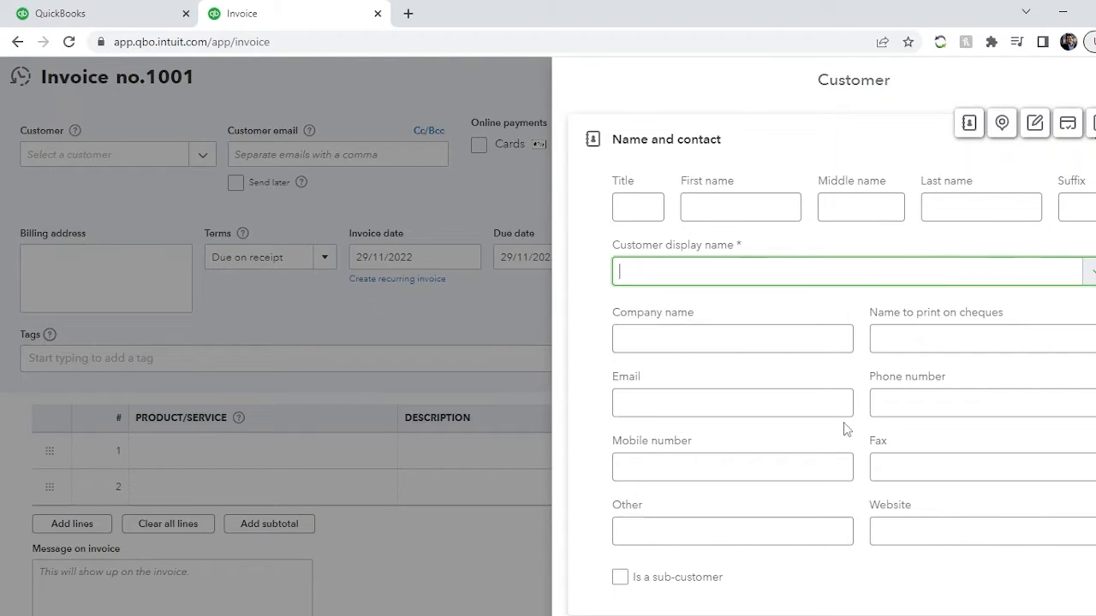
{"action": "scroll", "coordinate": [842, 422], "scroll_direction": "down", "scroll_amount": 10}
{"action": "scroll", "coordinate": [843, 422], "scroll_direction": "up", "scroll_amount": 10}
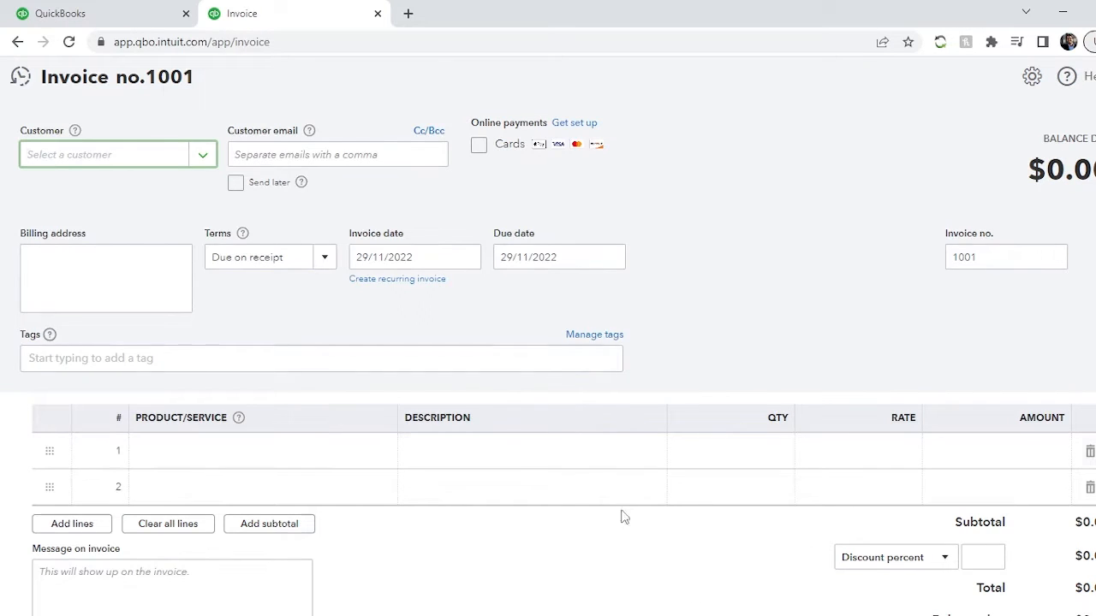
{"action": "left_click", "coordinate": [709, 290]}
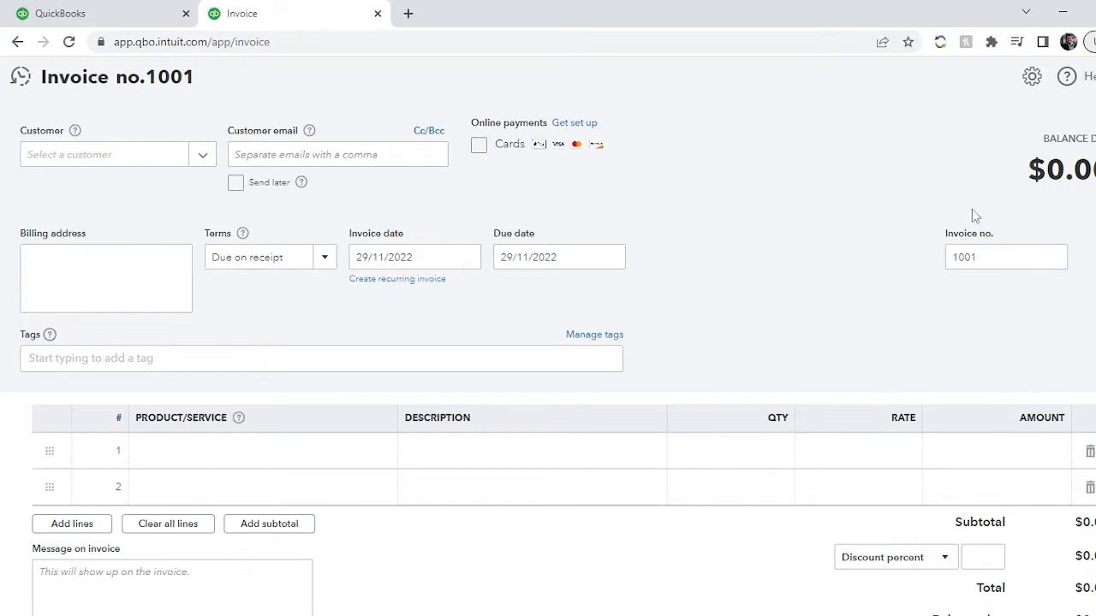
- Choose the existing customer for the invoice and check the customer email and billing address fields
{"action": "left_click", "coordinate": [92, 162]}
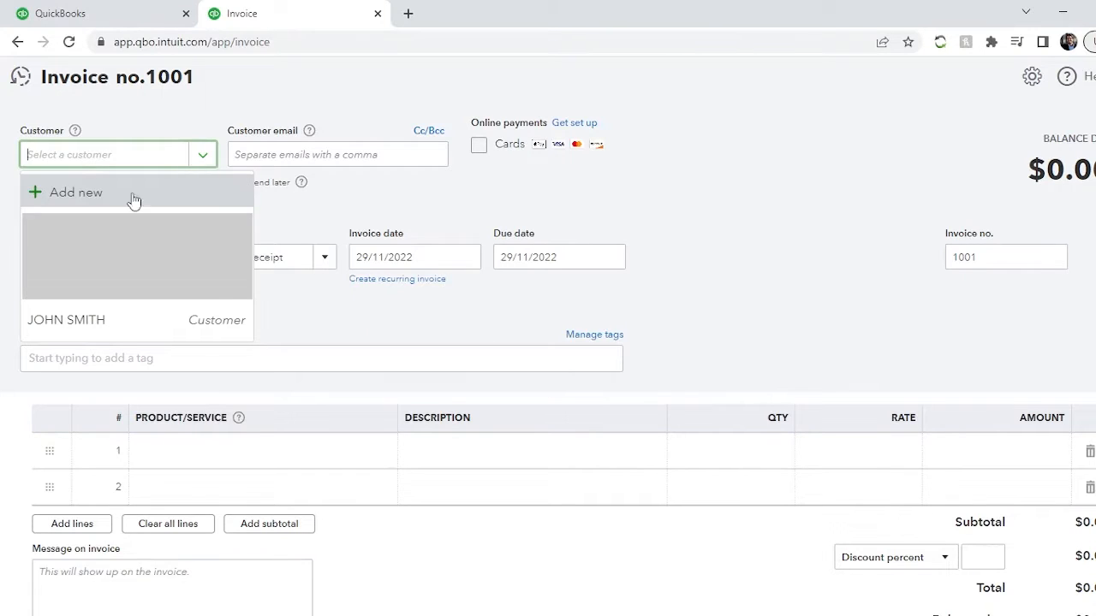
{"action": "left_click", "coordinate": [46, 334]}
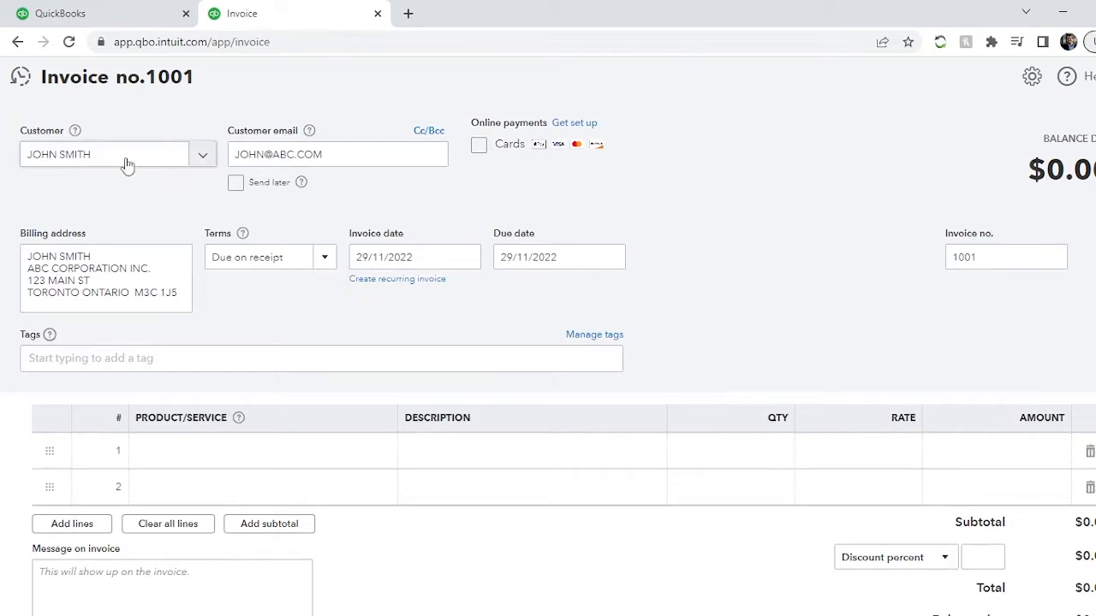
{"action": "triple_click", "coordinate": [337, 154]}
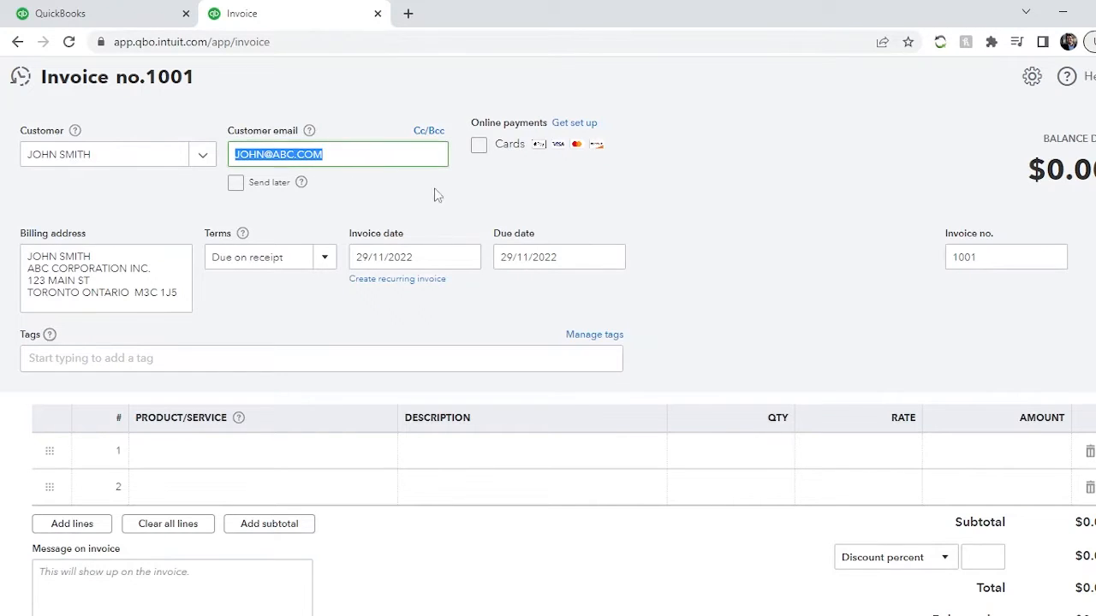
{"action": "left_click", "coordinate": [339, 154]}
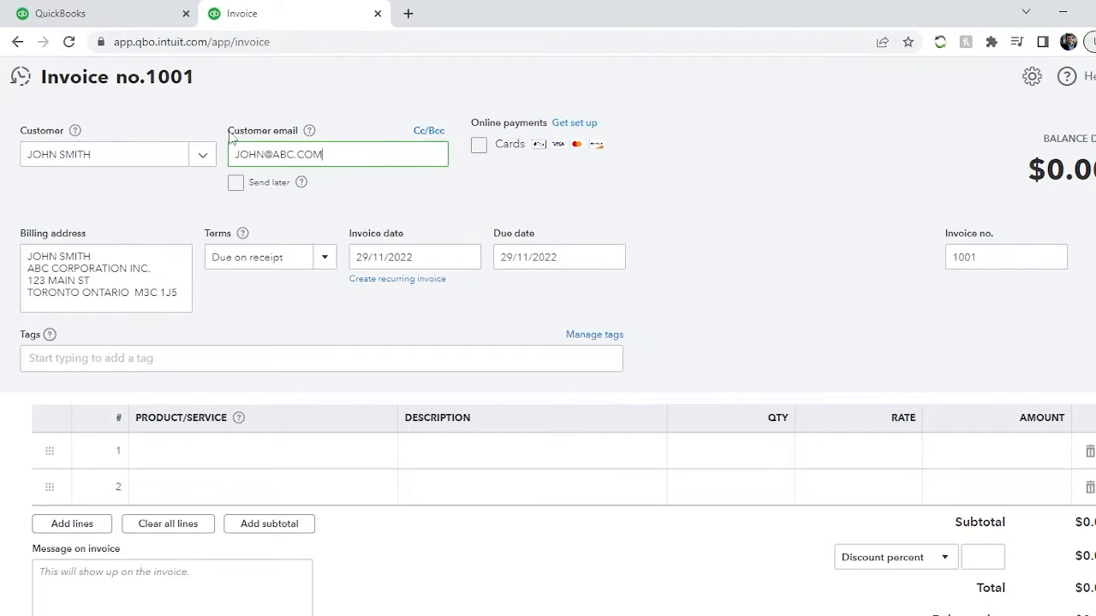
{"action": "left_click", "coordinate": [75, 266]}
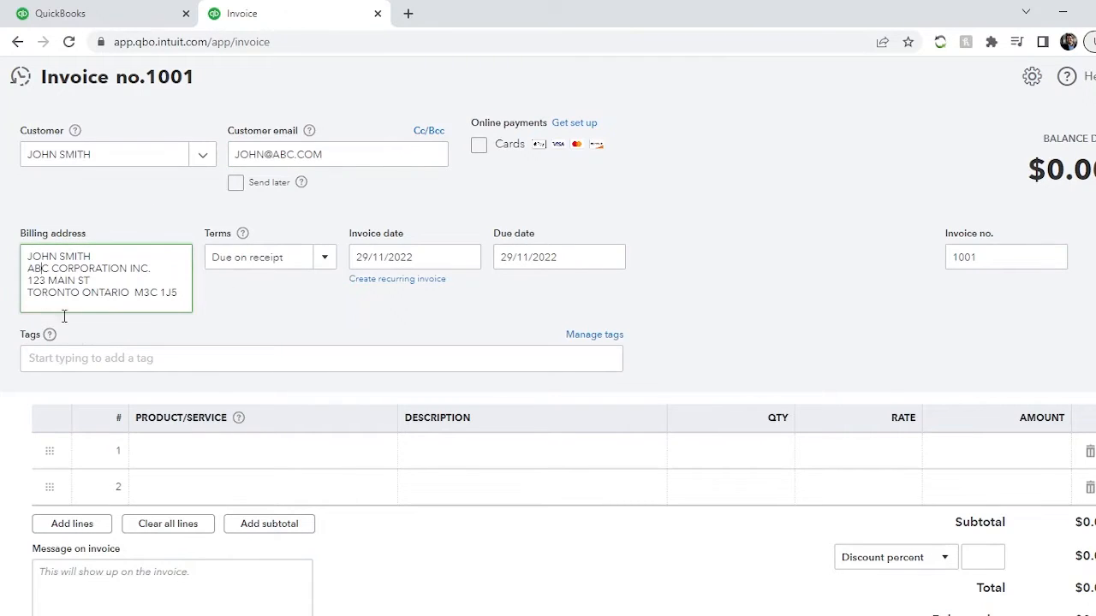
{"action": "left_click", "coordinate": [230, 311]}
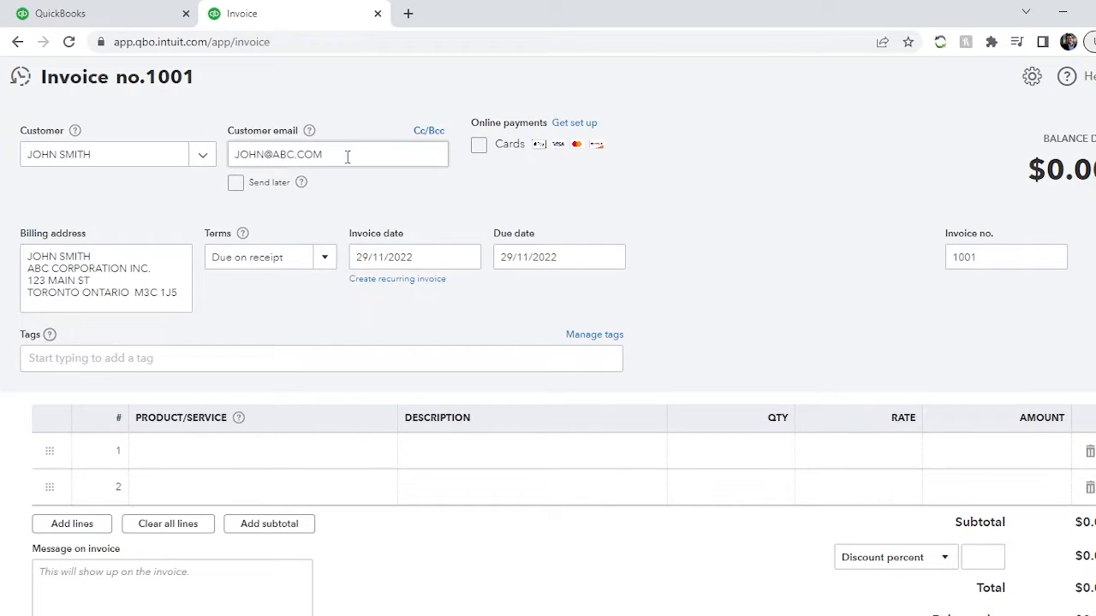
- Examine the customer email field and the billing address block on the invoice without editing them
{"action": "mouse_move", "coordinate": [309, 132]}
{"action": "triple_click", "coordinate": [334, 155]}
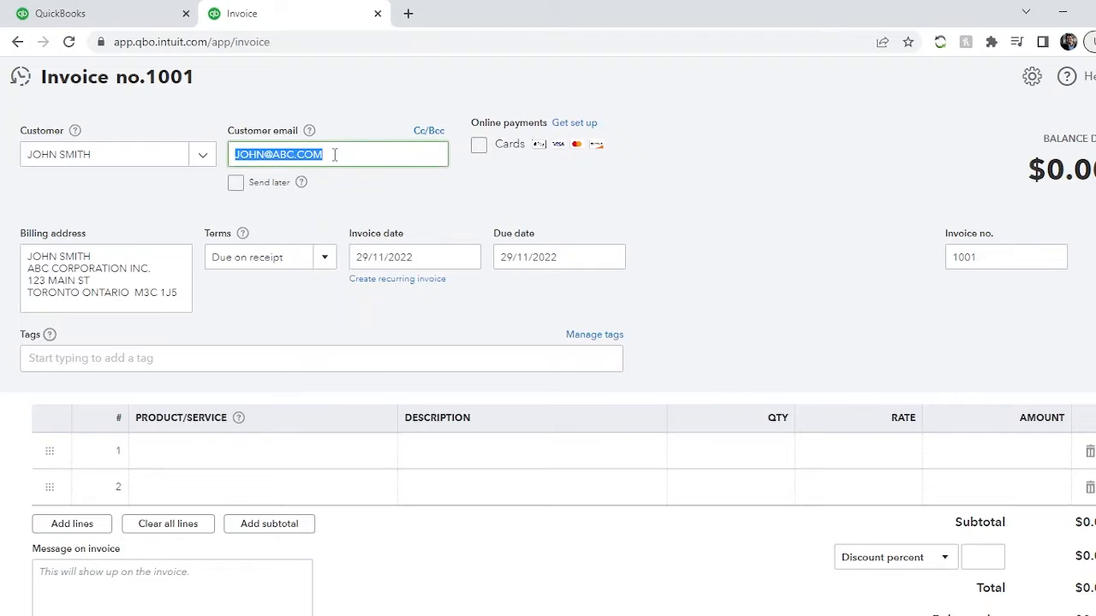
{"action": "left_click", "coordinate": [341, 190]}
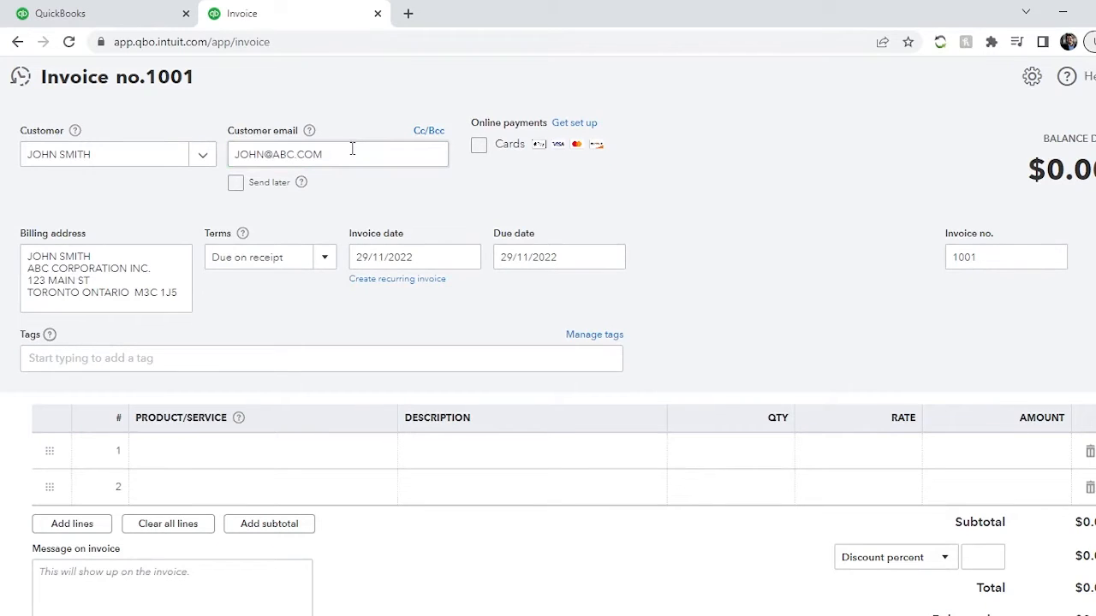
{"action": "triple_click", "coordinate": [351, 149]}
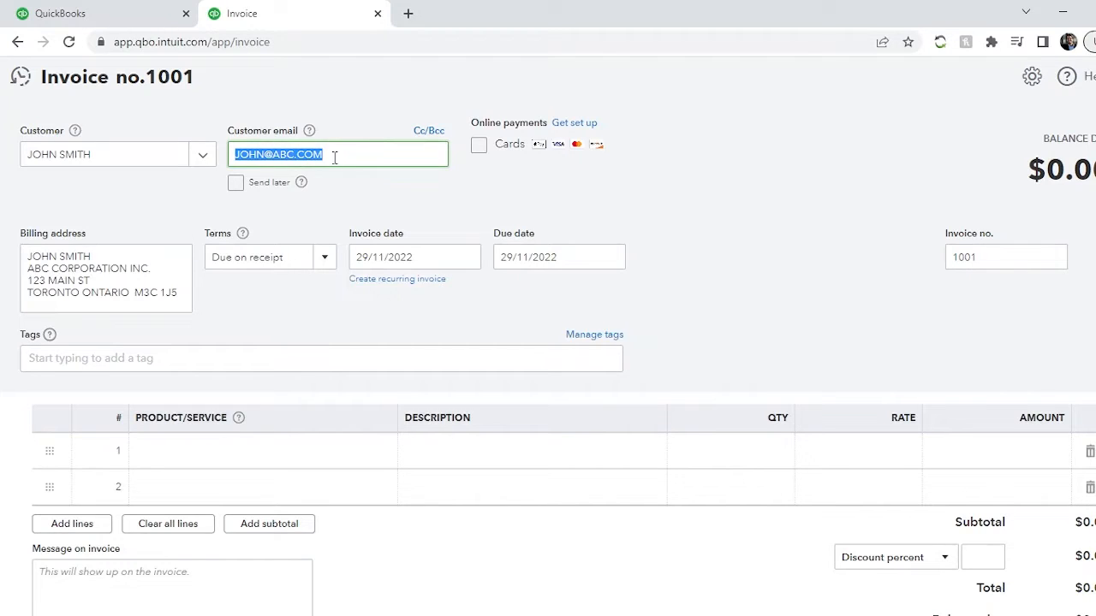
{"action": "left_click", "coordinate": [331, 163]}
{"action": "left_click", "coordinate": [332, 192]}
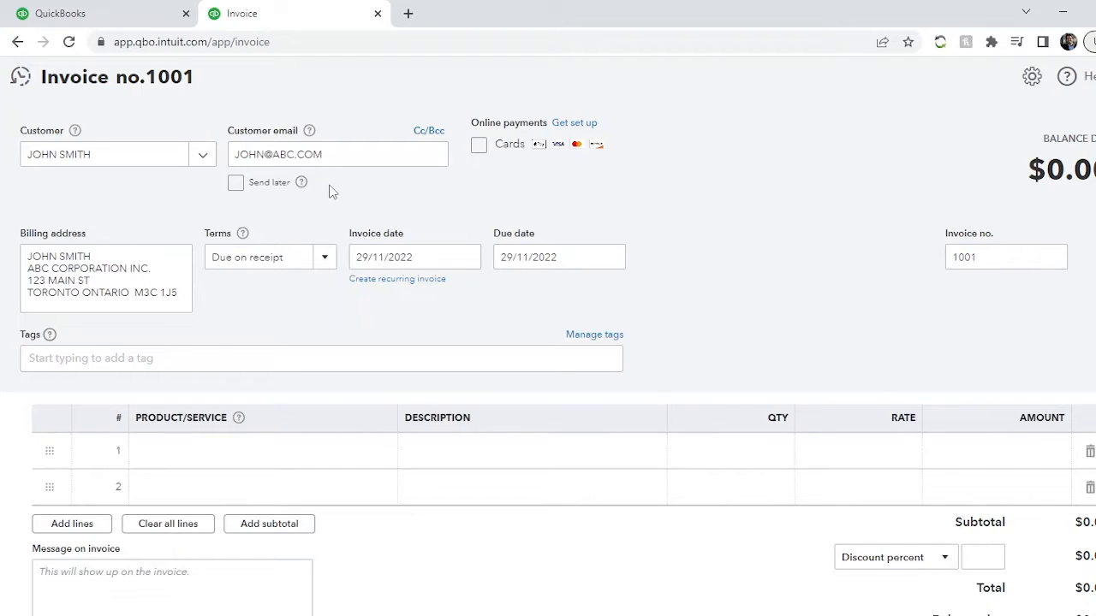
{"action": "left_click", "coordinate": [300, 154]}
{"action": "triple_click", "coordinate": [287, 155]}
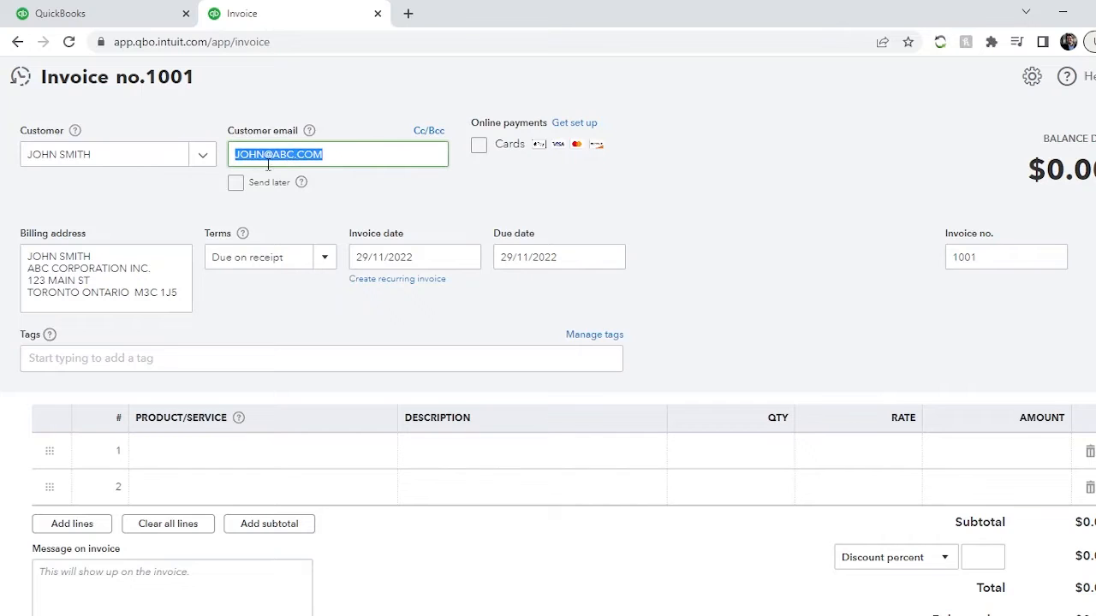
{"action": "left_click", "coordinate": [367, 210]}
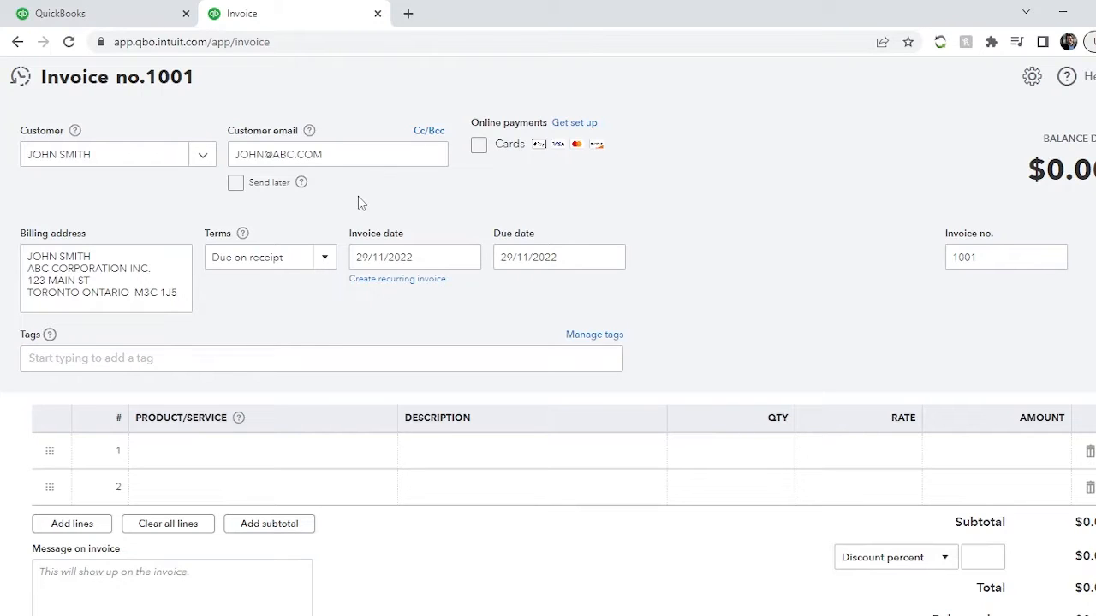
{"action": "left_click", "coordinate": [332, 150]}
{"action": "left_click", "coordinate": [338, 154]}
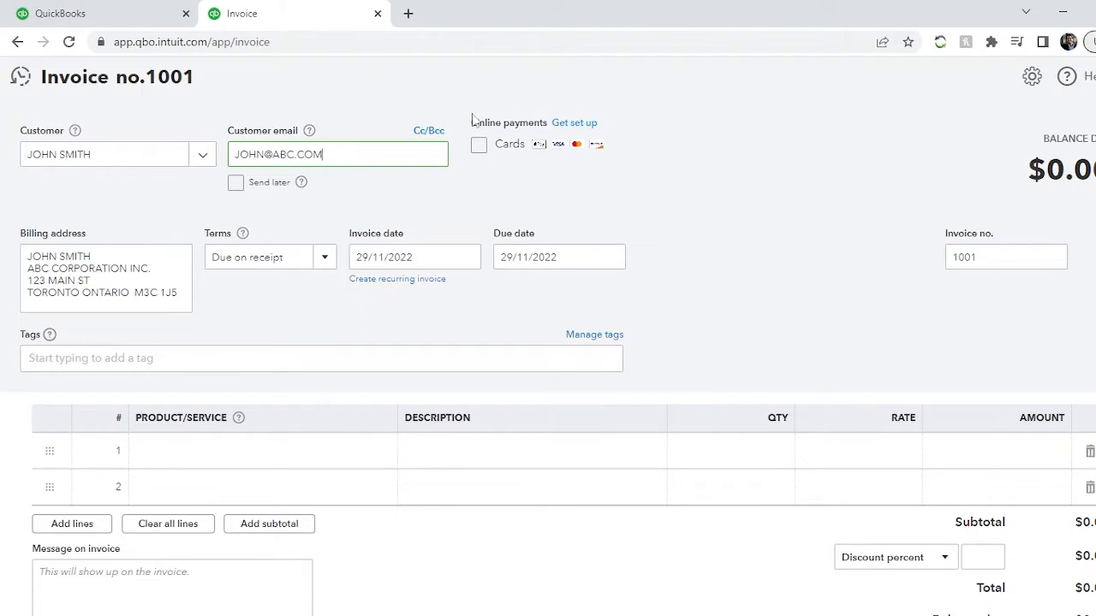
{"action": "left_click", "coordinate": [625, 191]}
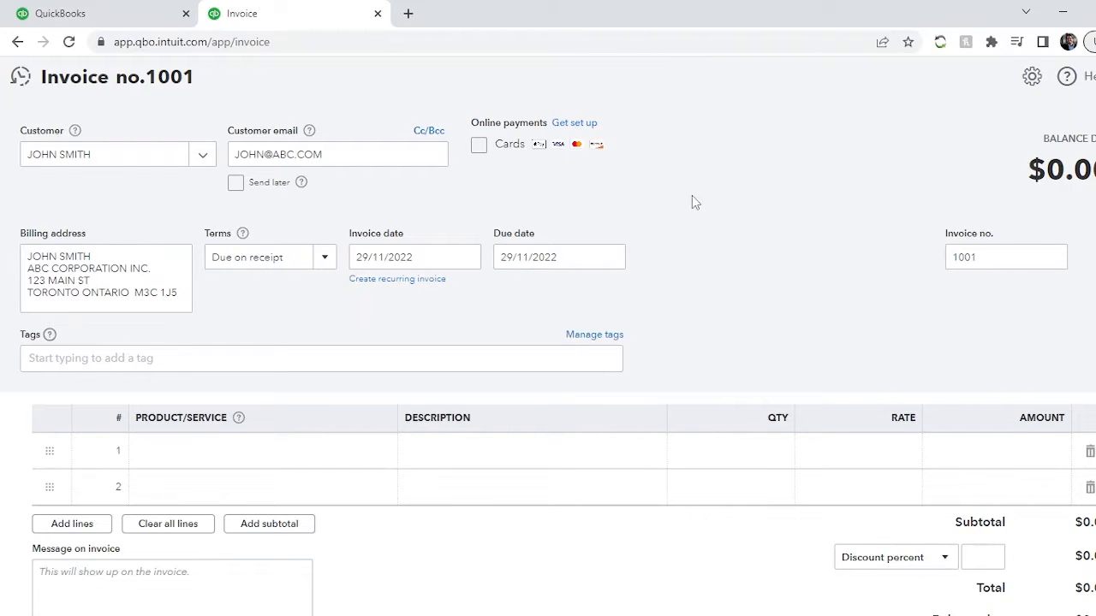
{"action": "left_click", "coordinate": [143, 293]}
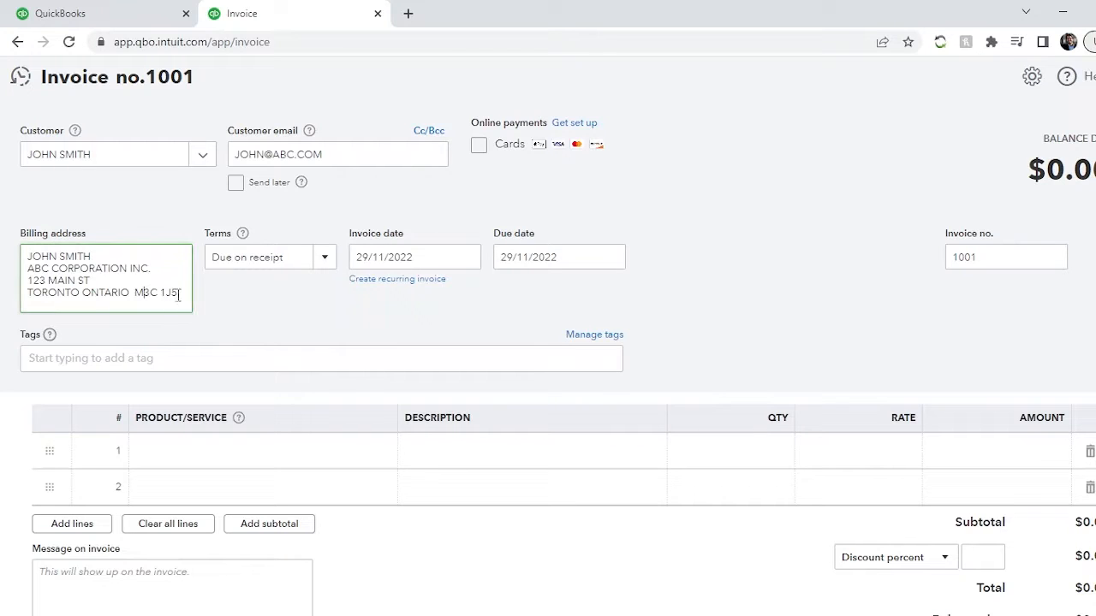
{"action": "left_click_drag", "start_coordinate": [178, 294], "coordinate": [22, 244]}
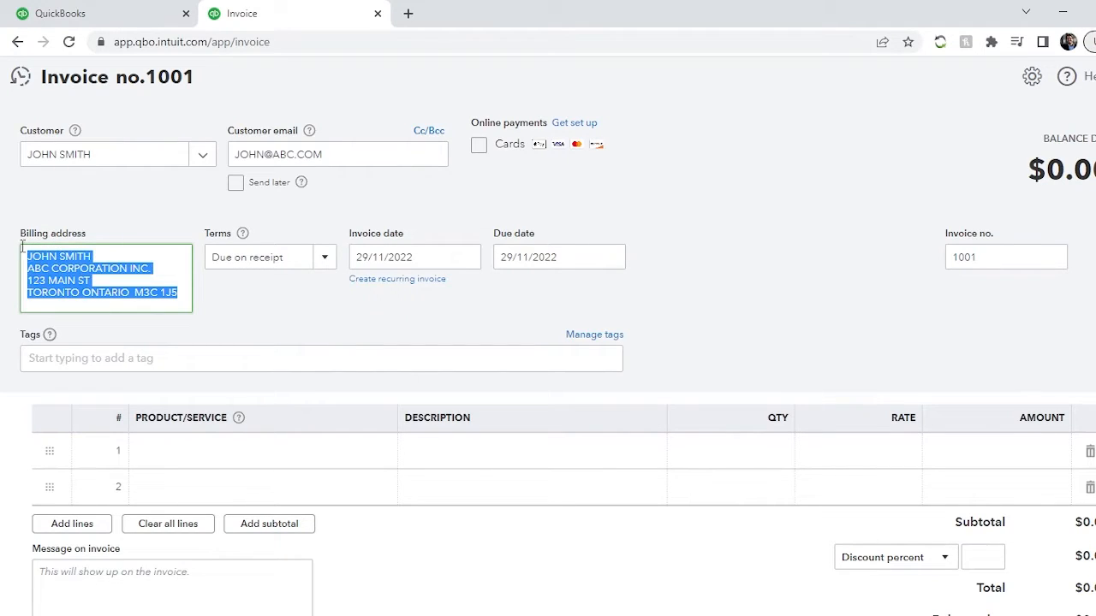
{"action": "left_click", "coordinate": [33, 267]}
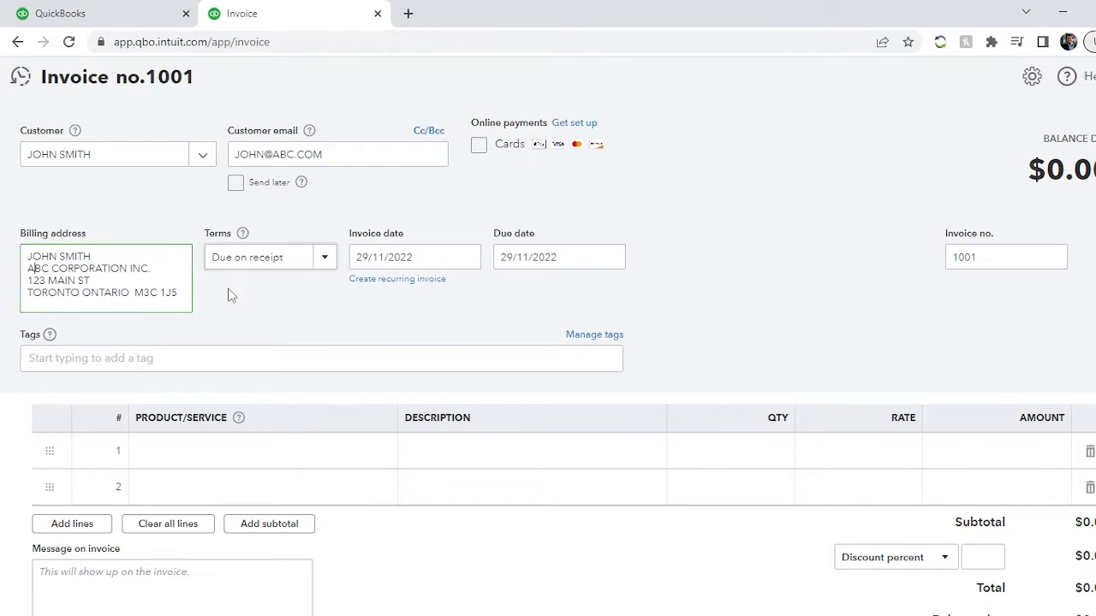
- Try Net 30 as the invoice's payment terms and switch back to Due on receipt
{"action": "left_click", "coordinate": [292, 261]}
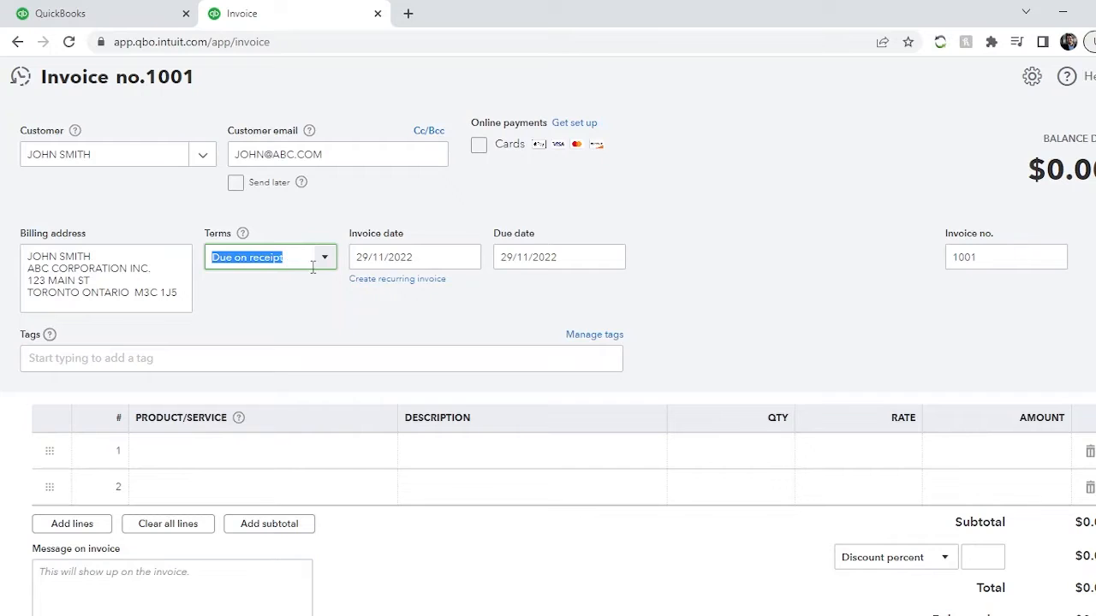
{"action": "left_click", "coordinate": [325, 268]}
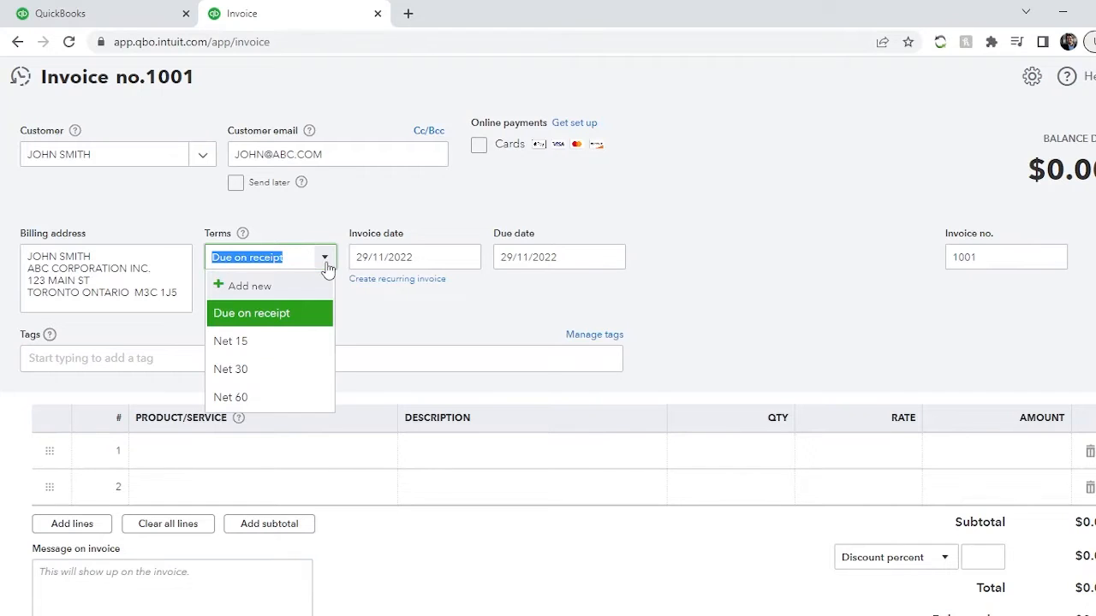
{"action": "left_click", "coordinate": [248, 369]}
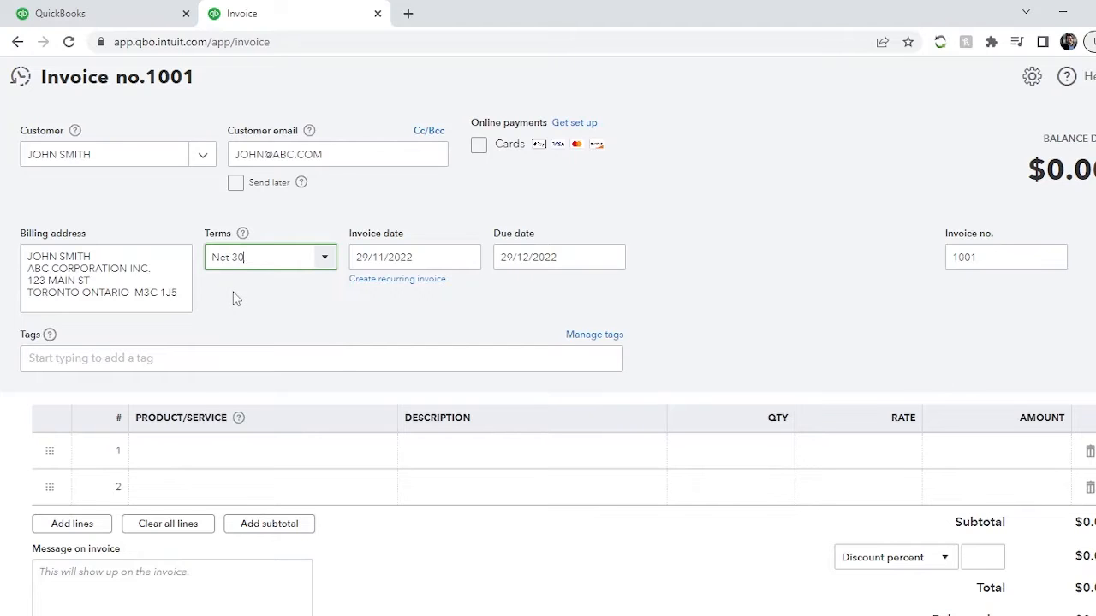
{"action": "left_click", "coordinate": [323, 259]}
{"action": "left_click", "coordinate": [295, 325]}
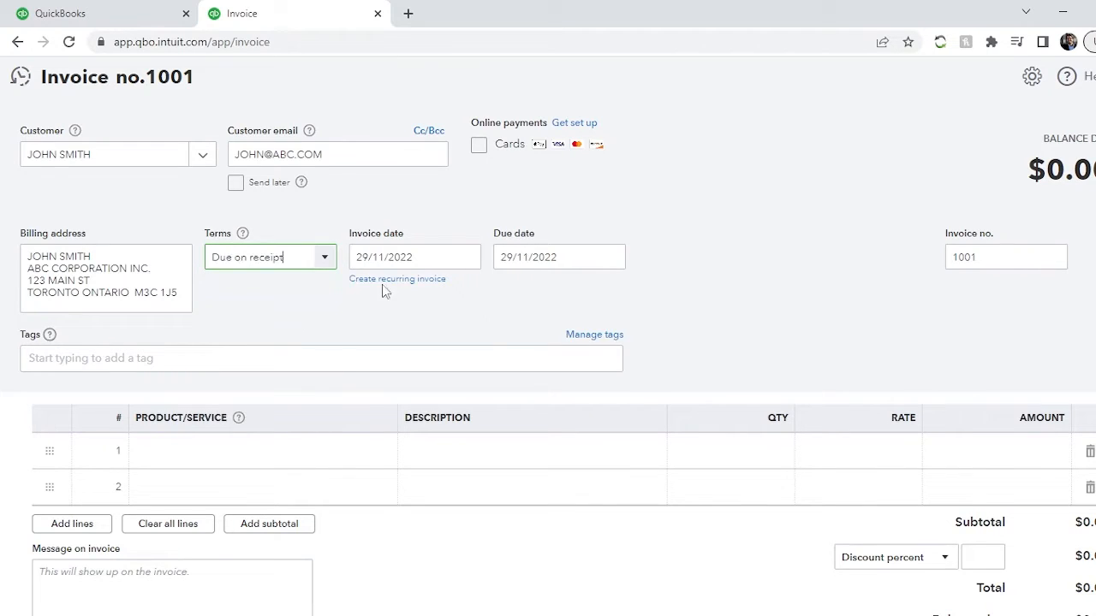
- Try Net 30 as the payment terms to inspect the due date, and restore Due on receipt
{"action": "left_click", "coordinate": [432, 260]}
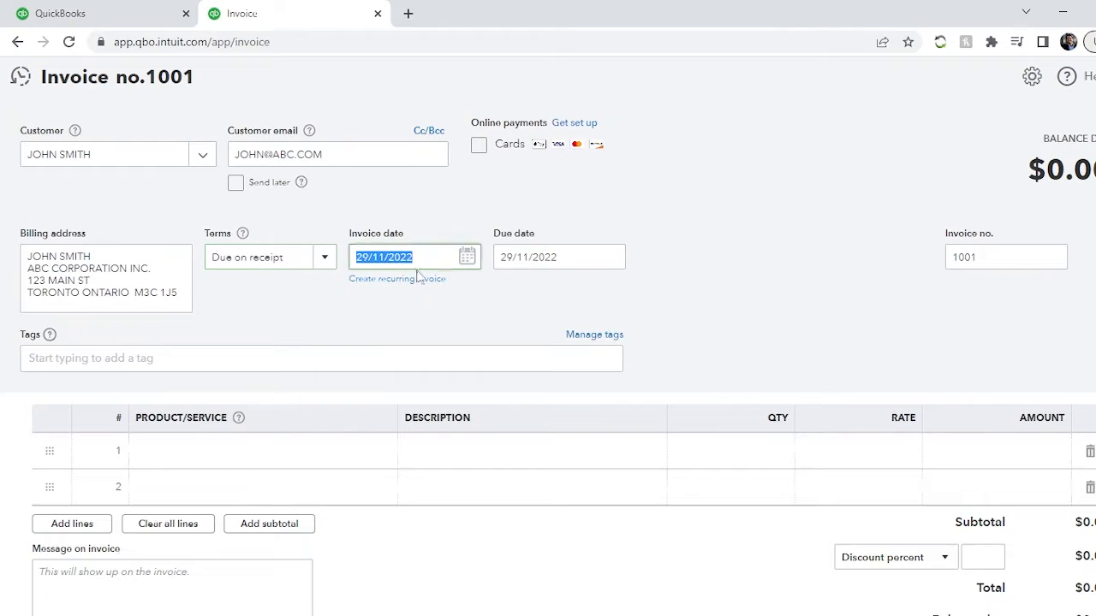
{"action": "left_click", "coordinate": [448, 315]}
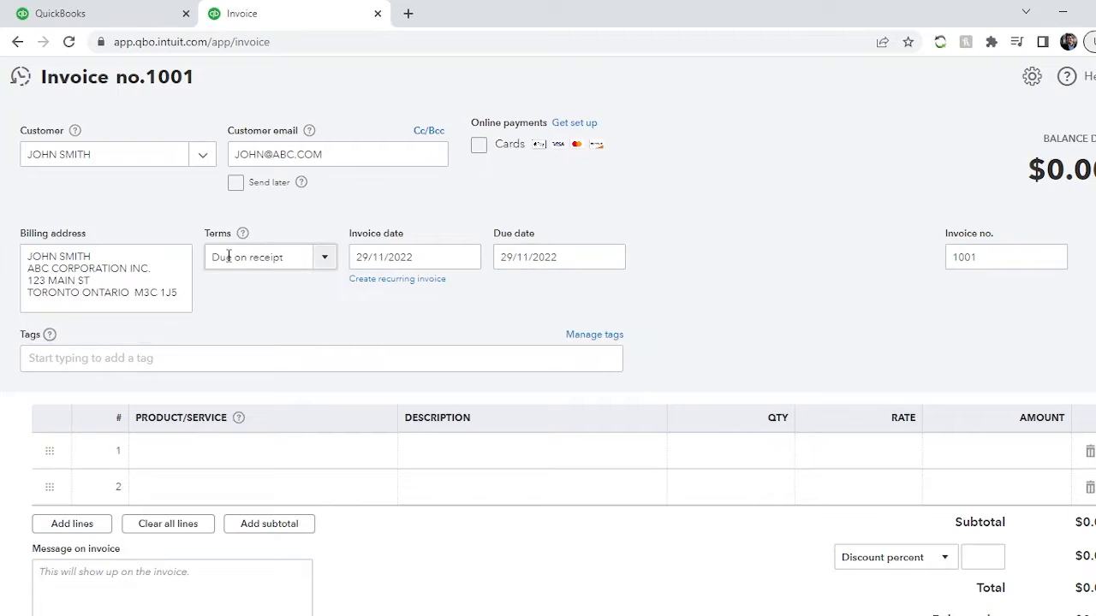
{"action": "left_click", "coordinate": [325, 258]}
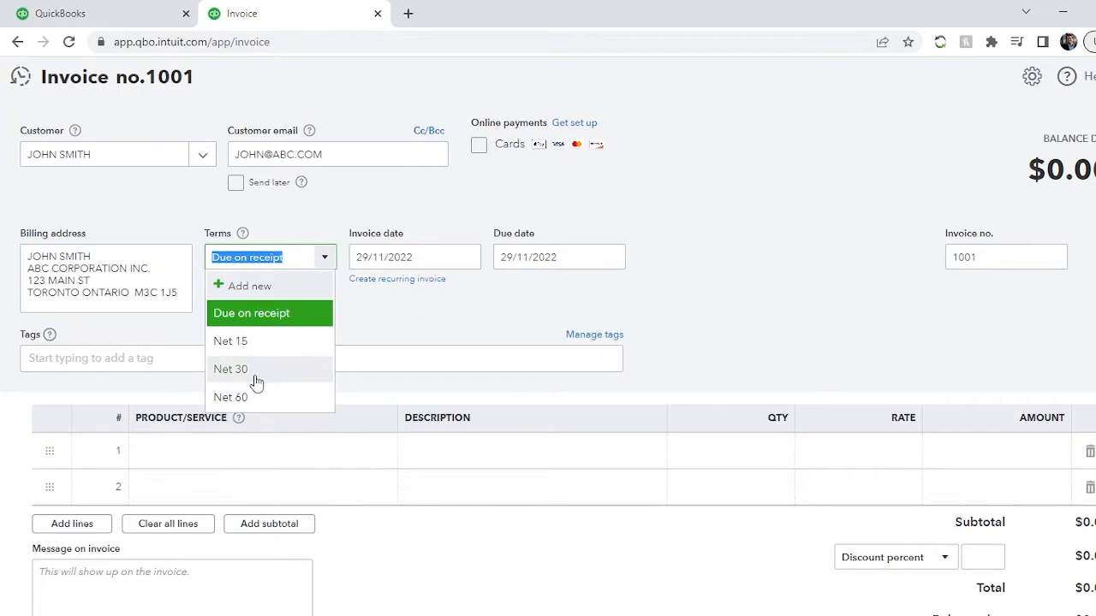
{"action": "left_click", "coordinate": [256, 373]}
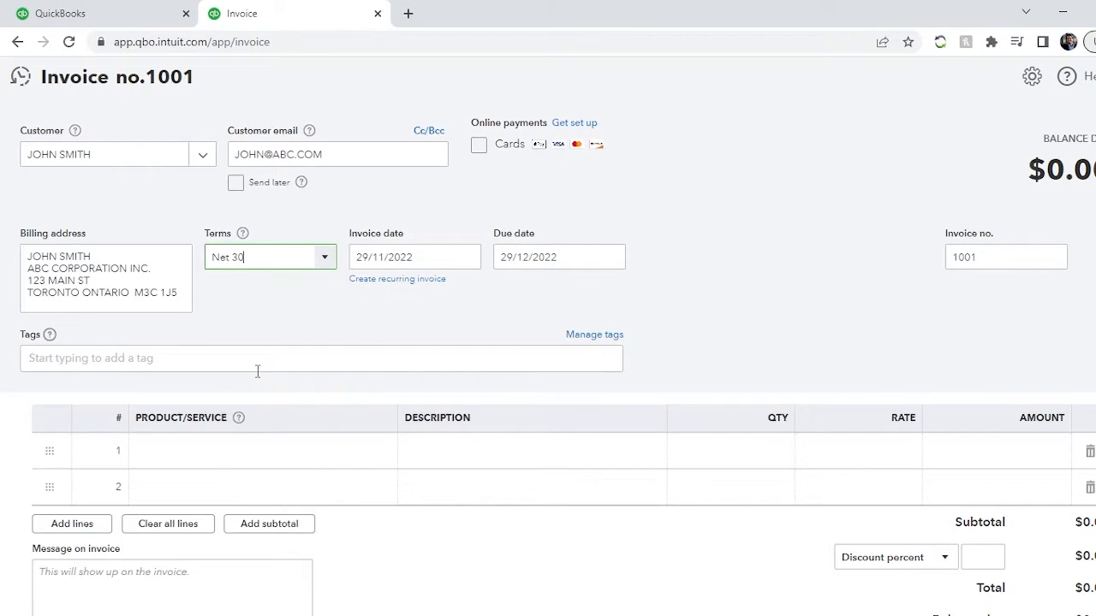
{"action": "left_click", "coordinate": [526, 265]}
{"action": "left_click", "coordinate": [511, 260]}
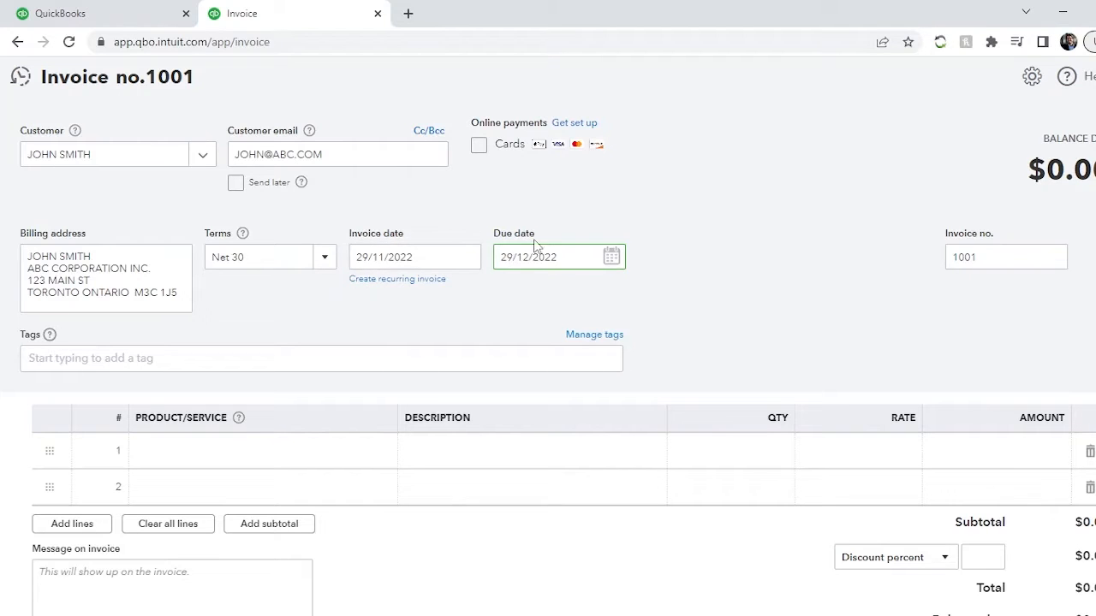
{"action": "left_click", "coordinate": [611, 257]}
{"action": "double_click", "coordinate": [568, 257]}
{"action": "left_click", "coordinate": [559, 234]}
{"action": "left_click", "coordinate": [565, 260]}
{"action": "left_click", "coordinate": [329, 266]}
{"action": "left_click", "coordinate": [330, 268]}
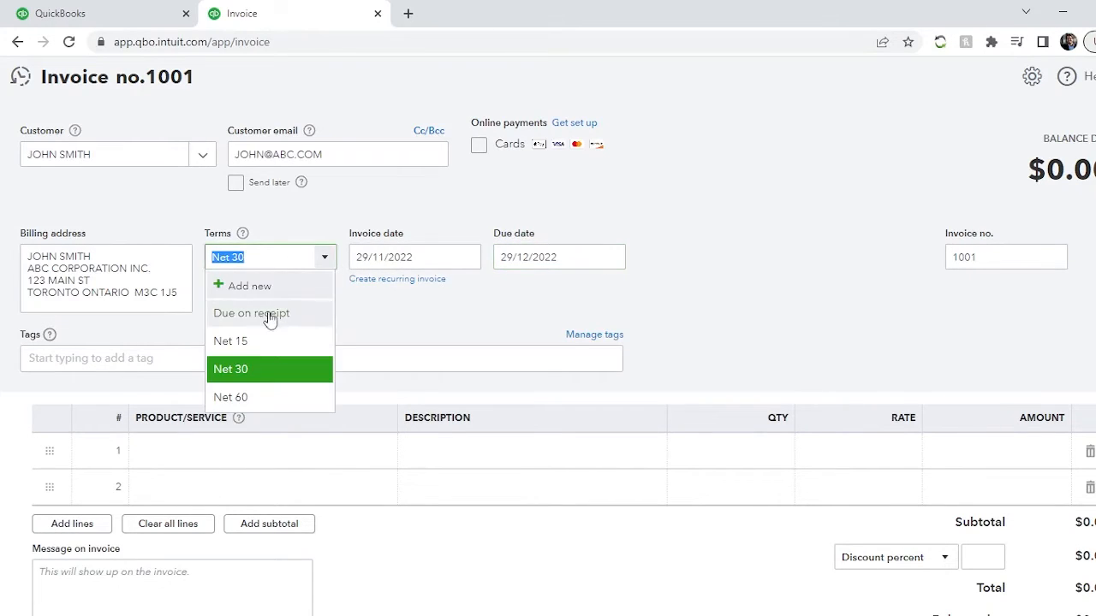
{"action": "left_click", "coordinate": [274, 313]}
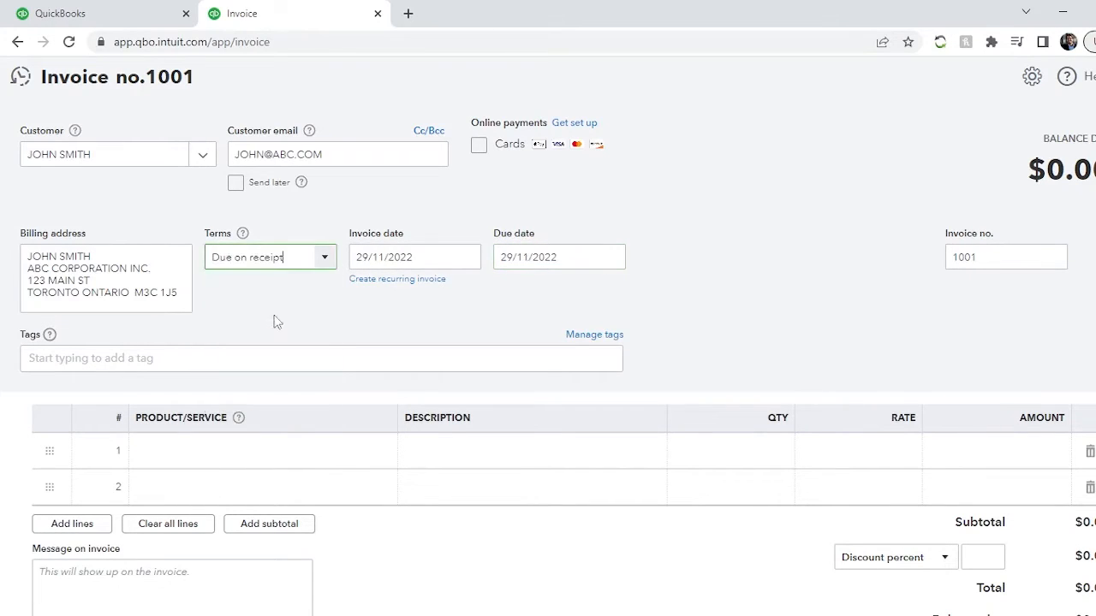
- Check the invoice date and due date under the Due on receipt terms without editing them
{"action": "left_click", "coordinate": [423, 260]}
{"action": "left_click", "coordinate": [528, 256]}
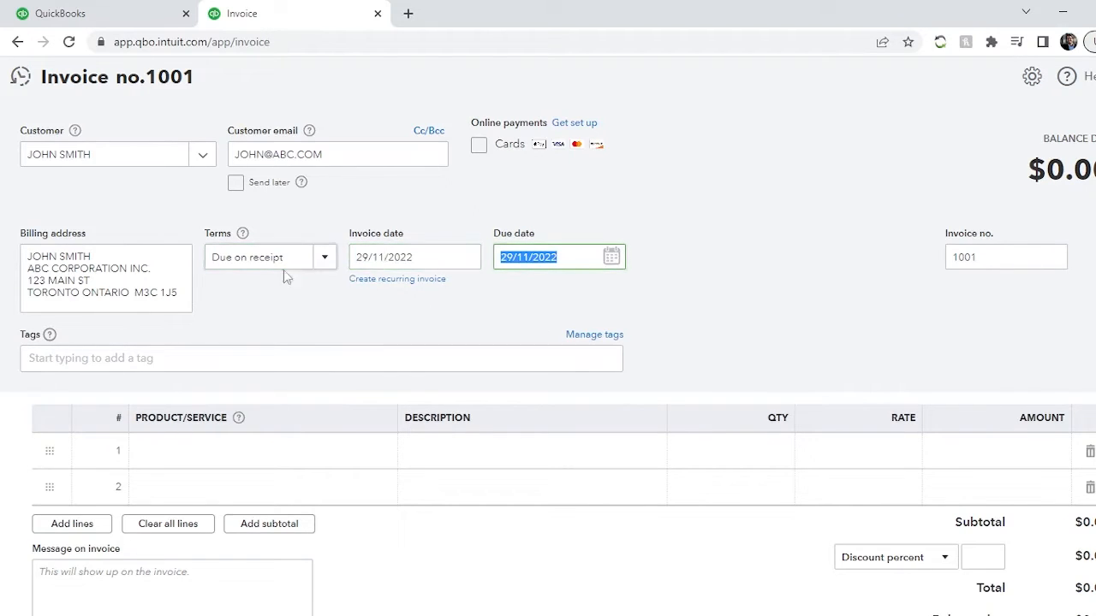
{"action": "left_click", "coordinate": [399, 257]}
{"action": "left_click", "coordinate": [539, 216]}
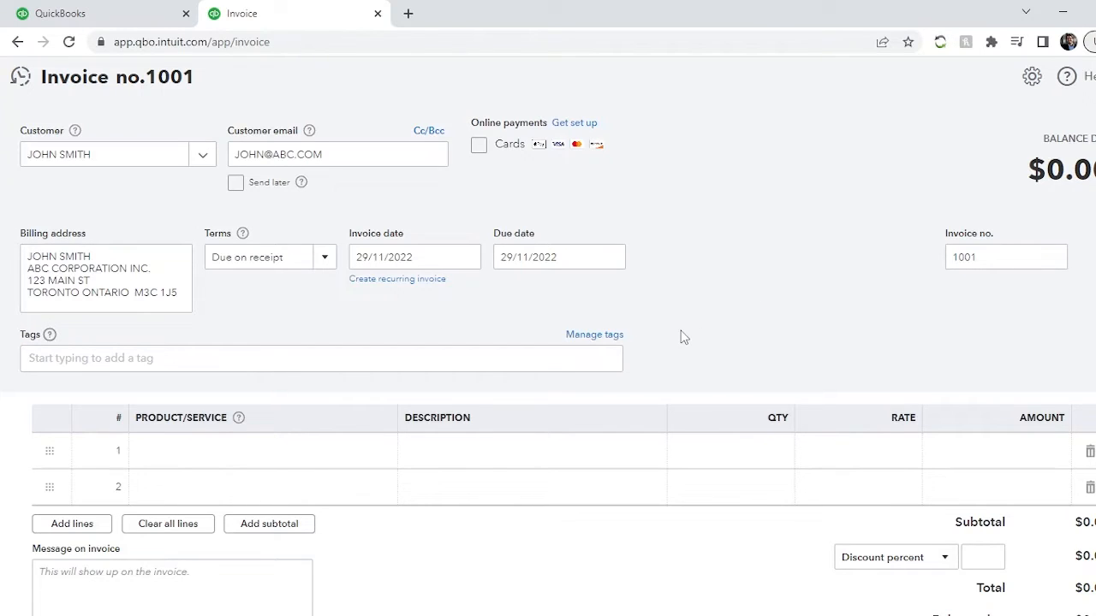
- Create the tag "website" and assign it to the invoice
{"action": "left_click", "coordinate": [149, 363]}
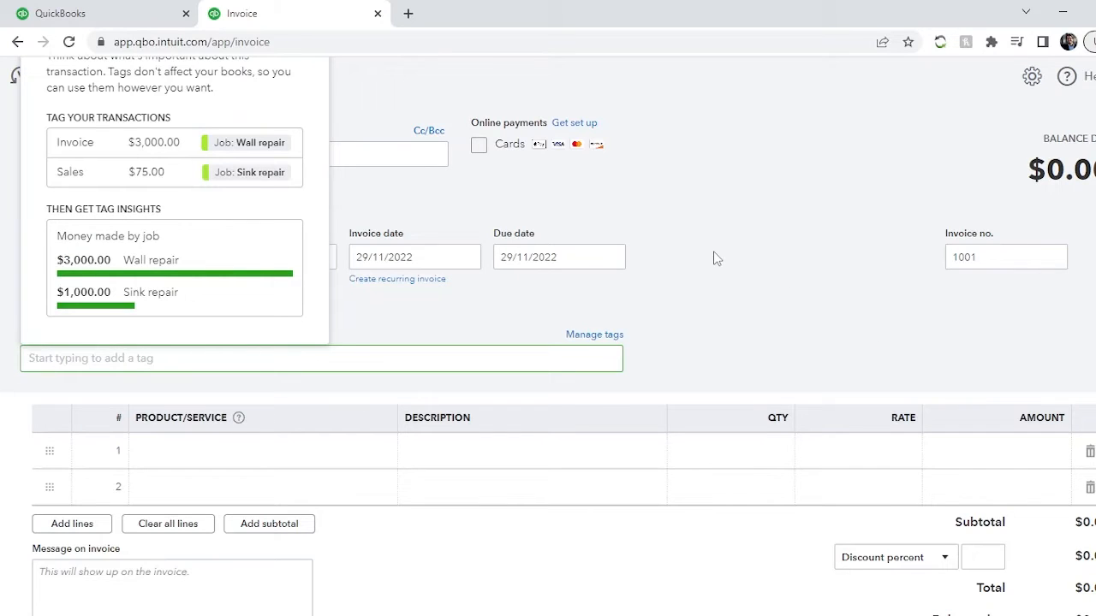
{"action": "type", "text": "website"}
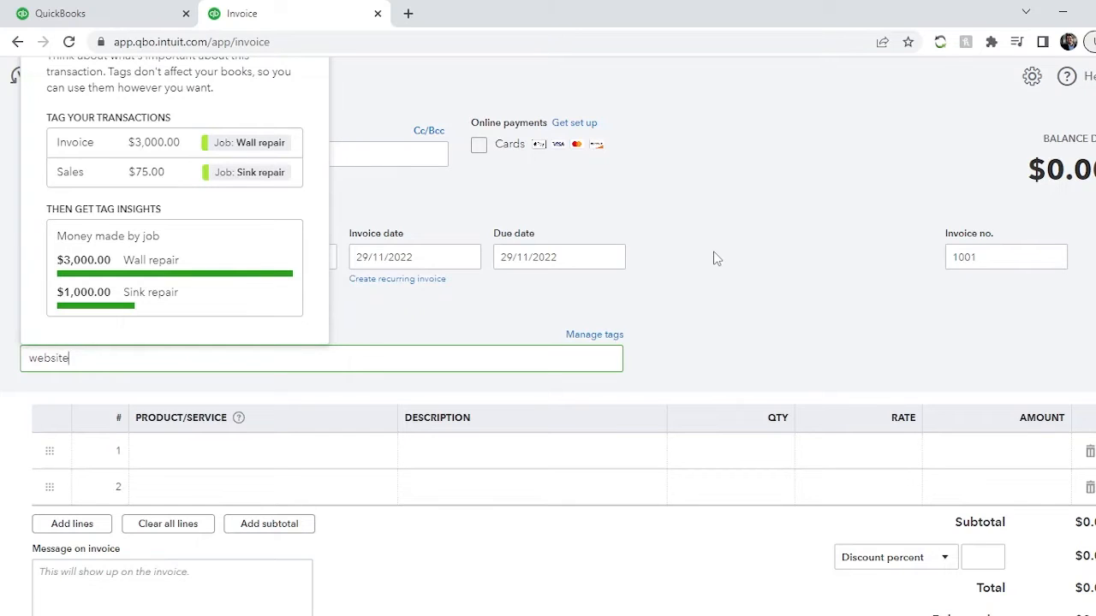
{"action": "key", "text": "BackSpace"}
{"action": "key", "text": "BackSpace"}
{"action": "key", "text": "BackSpace"}
{"action": "key", "text": "BackSpace"}
{"action": "key", "text": "BackSpace"}
{"action": "key", "text": "BackSpace"}
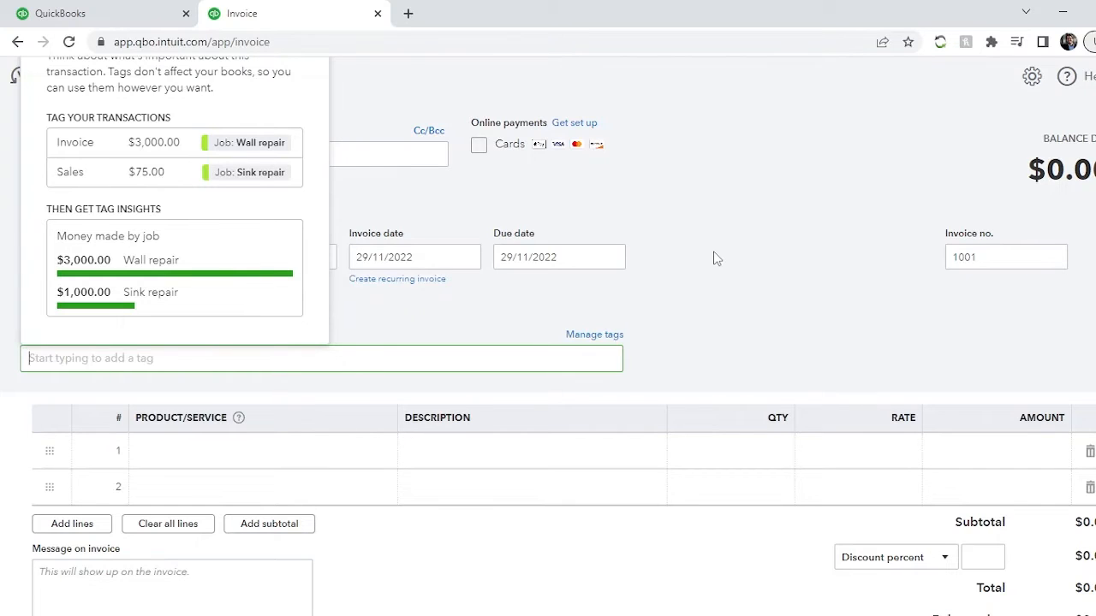
{"action": "type", "text": "website"}
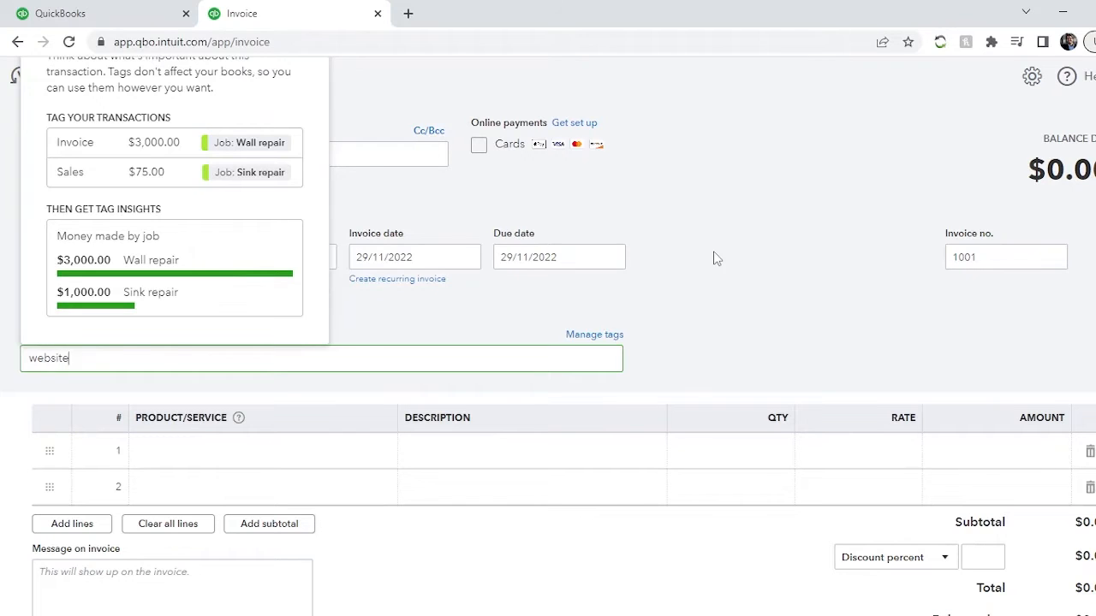
{"action": "key", "text": "Return"}
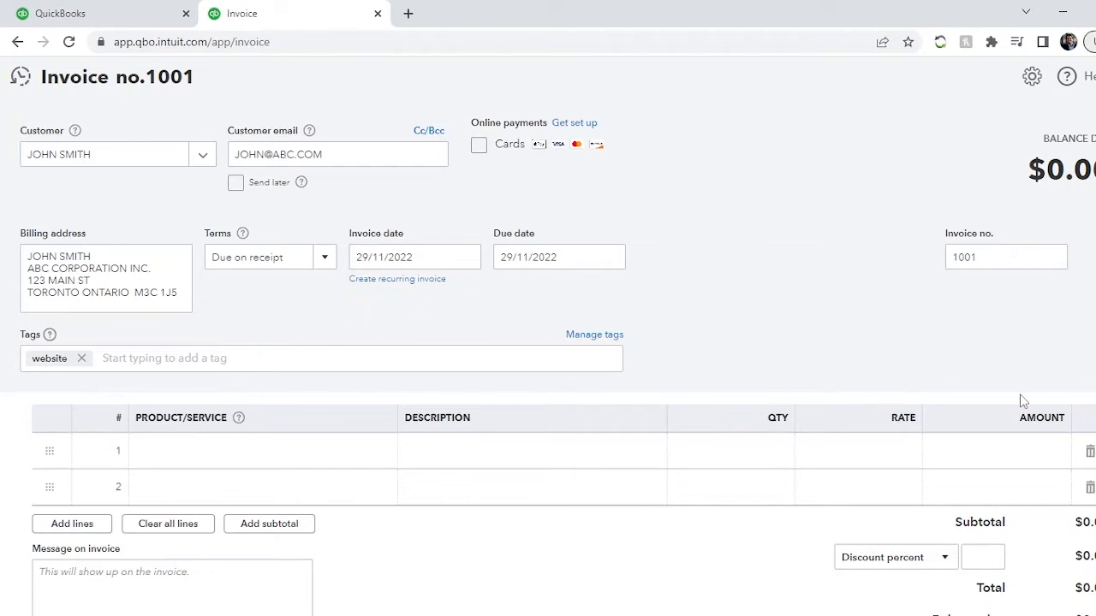
- Add a second new tag, "maintenance", to the invoice without putting it in a group
{"action": "left_click", "coordinate": [127, 358]}
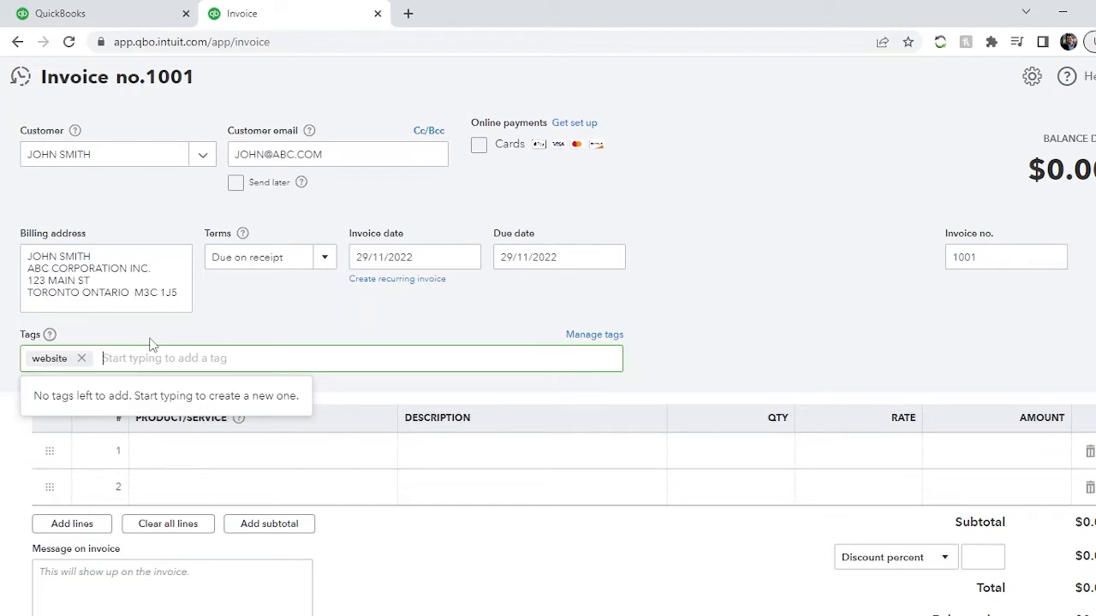
{"action": "type", "text": "maintenance"}
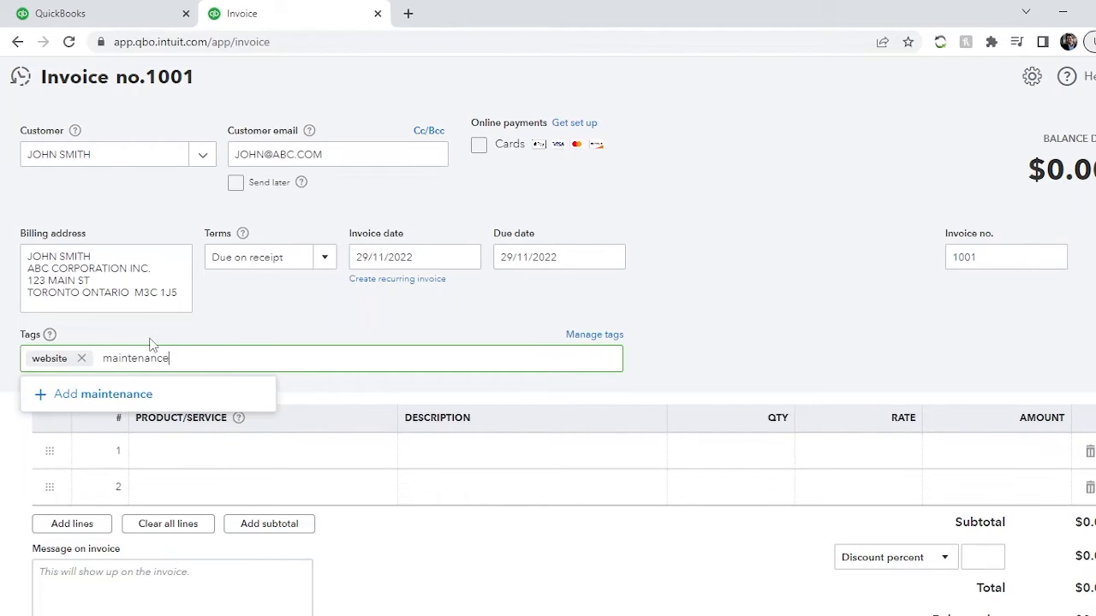
{"action": "key", "text": "Return"}
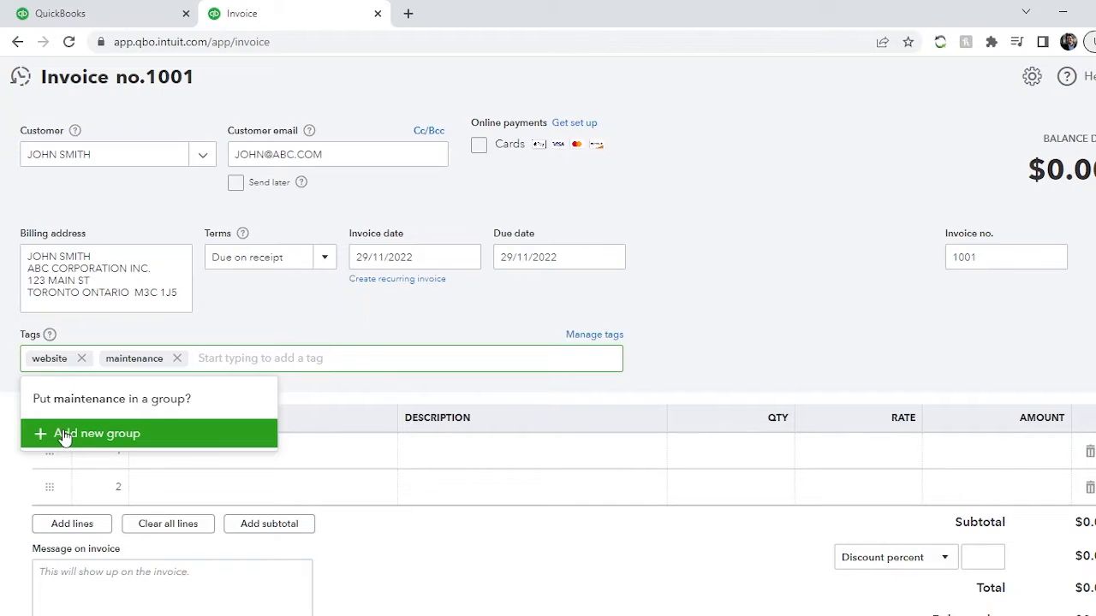
{"action": "left_click", "coordinate": [689, 323]}
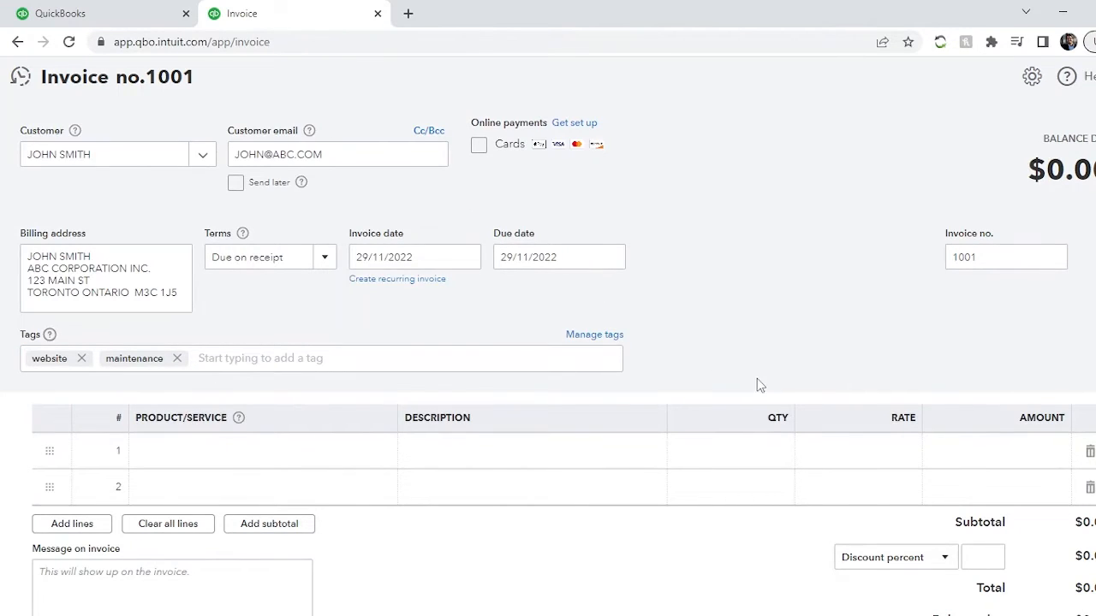
- Check the invoice number field without changing it
{"action": "scroll", "coordinate": [766, 350], "scroll_direction": "down", "scroll_amount": 3}
{"action": "scroll", "coordinate": [869, 302], "scroll_direction": "up", "scroll_amount": 3}
{"action": "double_click", "coordinate": [993, 255]}
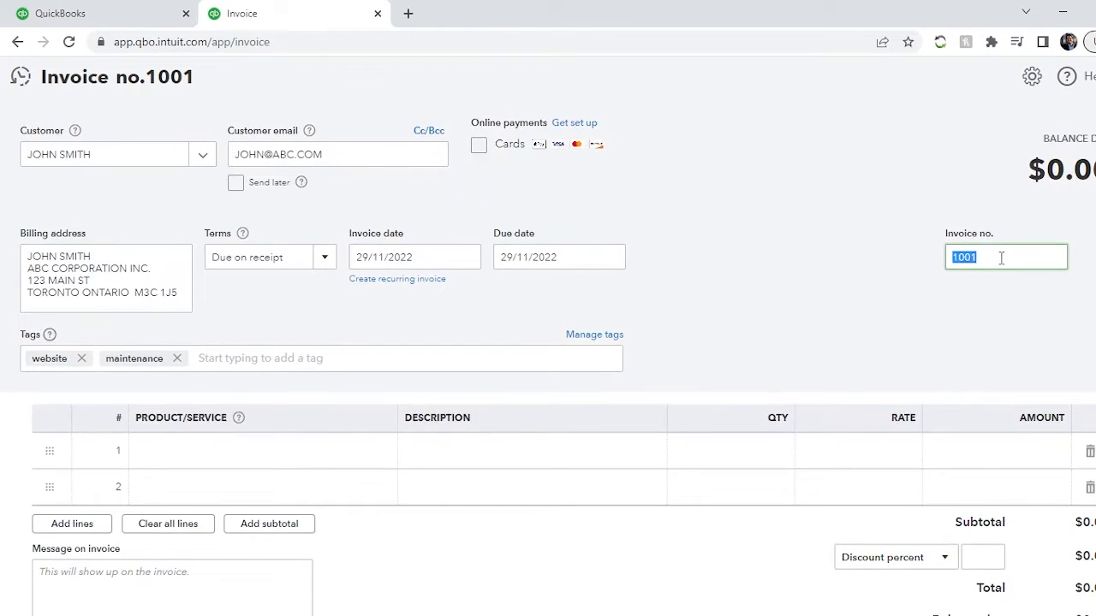
{"action": "left_click", "coordinate": [948, 297]}
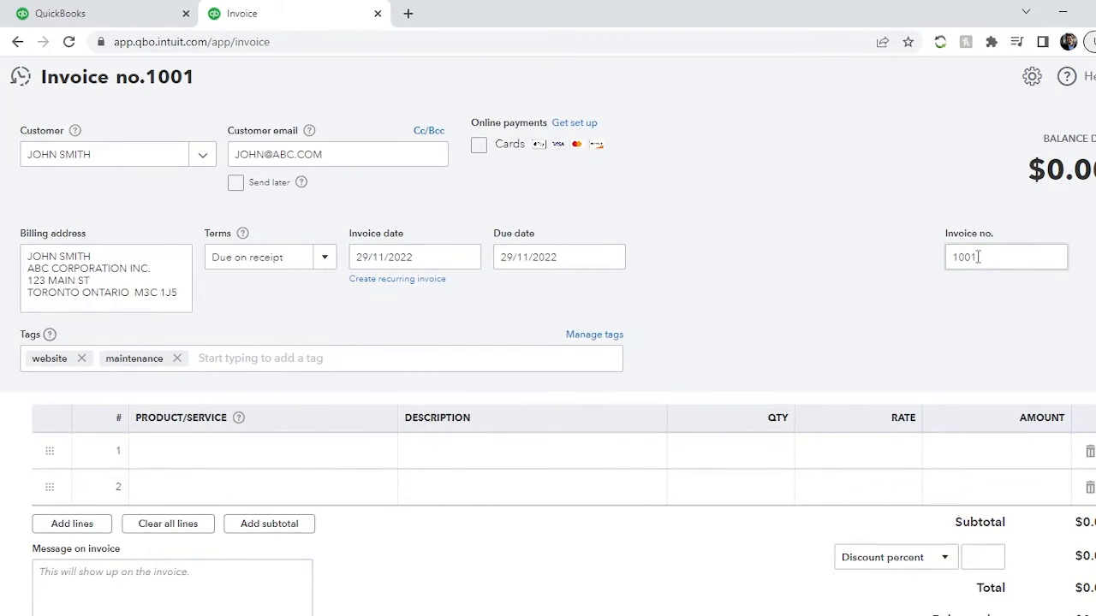
{"action": "double_click", "coordinate": [978, 257]}
{"action": "left_click", "coordinate": [839, 339]}
- Look through the product and service list and choose Bookkeeping - Annual for the first invoice line
{"action": "left_click", "coordinate": [213, 456]}
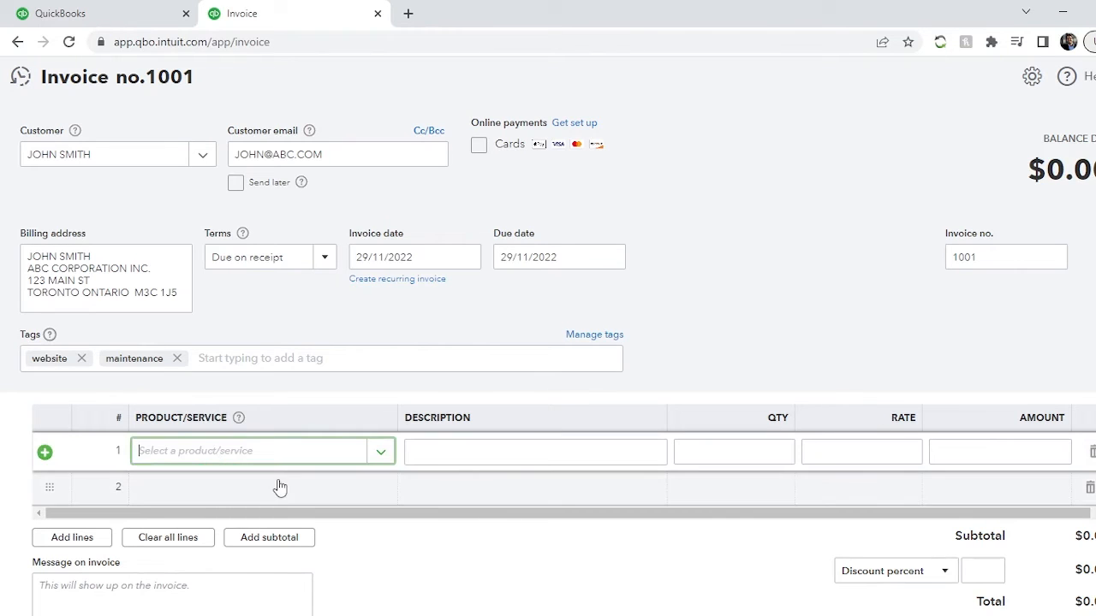
{"action": "left_click", "coordinate": [383, 455]}
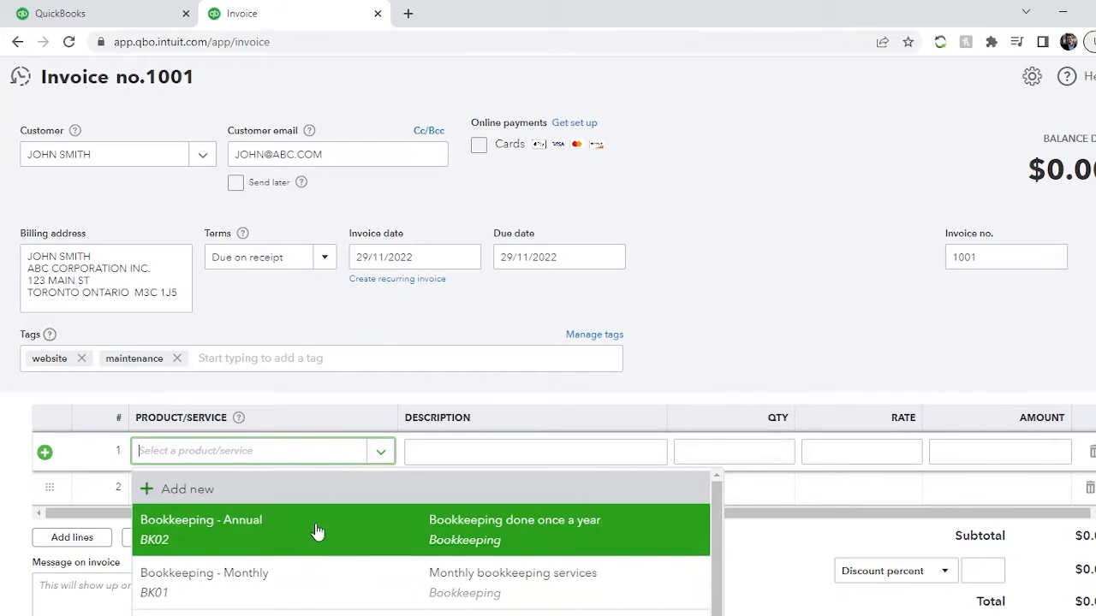
{"action": "scroll", "coordinate": [341, 572], "scroll_direction": "down", "scroll_amount": 5}
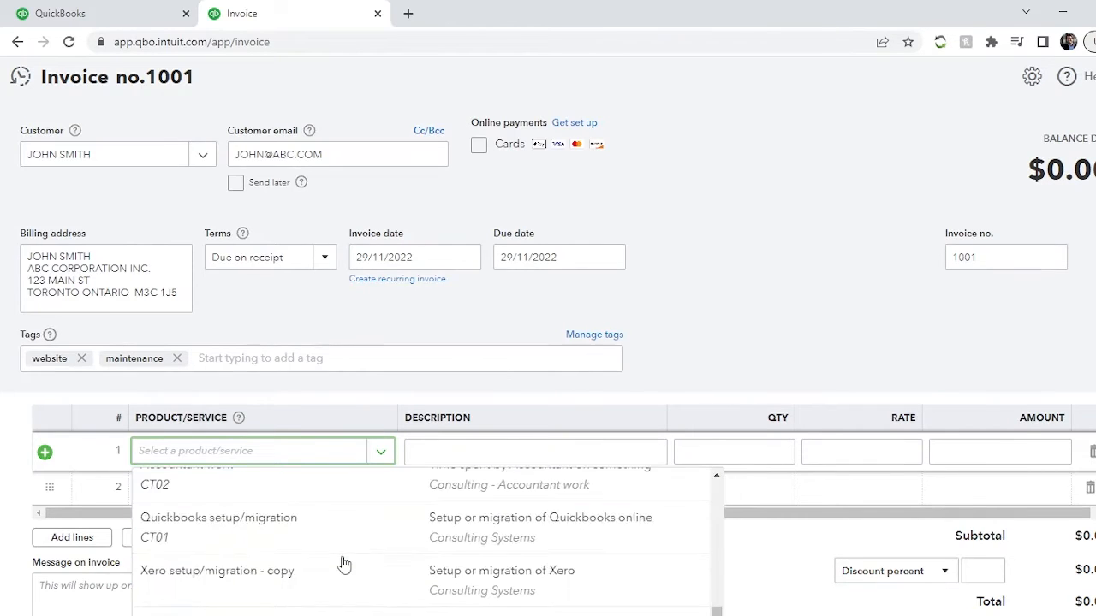
{"action": "scroll", "coordinate": [342, 569], "scroll_direction": "up", "scroll_amount": 5}
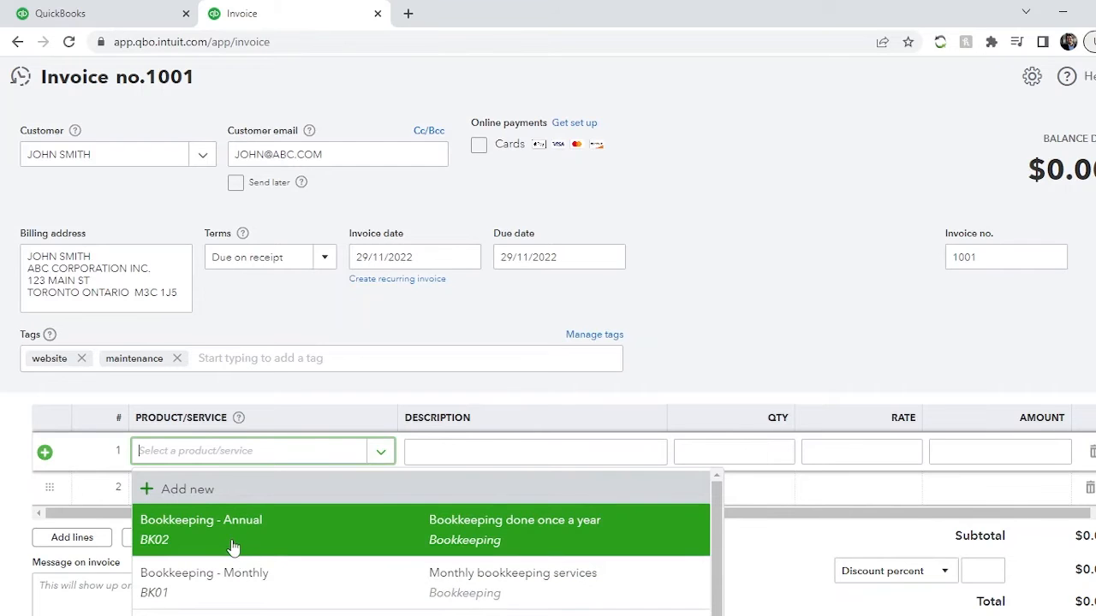
{"action": "left_click", "coordinate": [237, 552]}
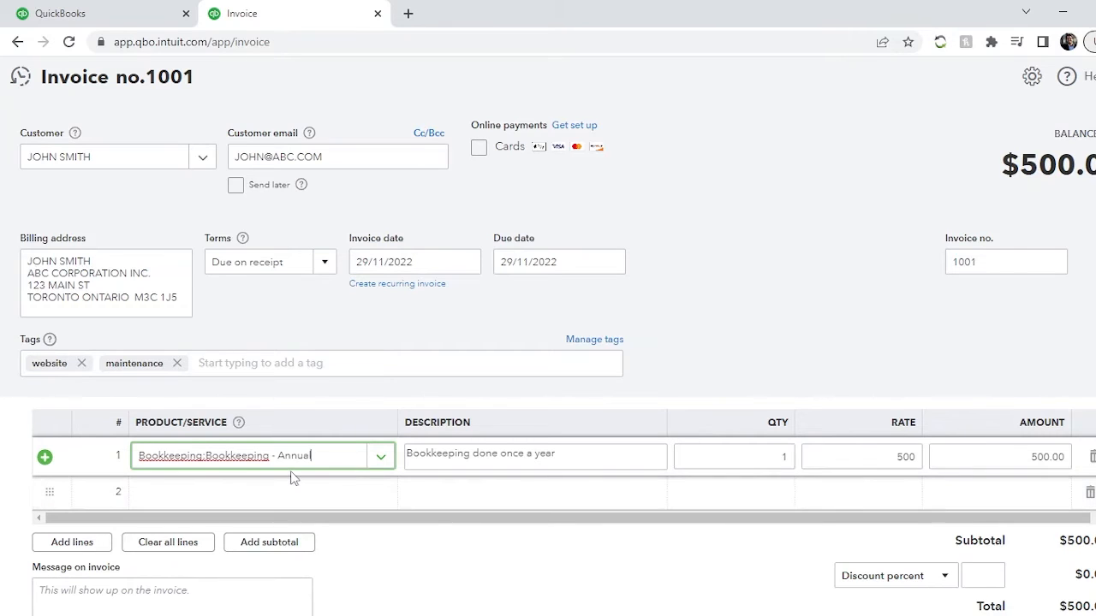
- Keep the first line's quantity at 1 and set its rate to 1,000
{"action": "left_click", "coordinate": [754, 467]}
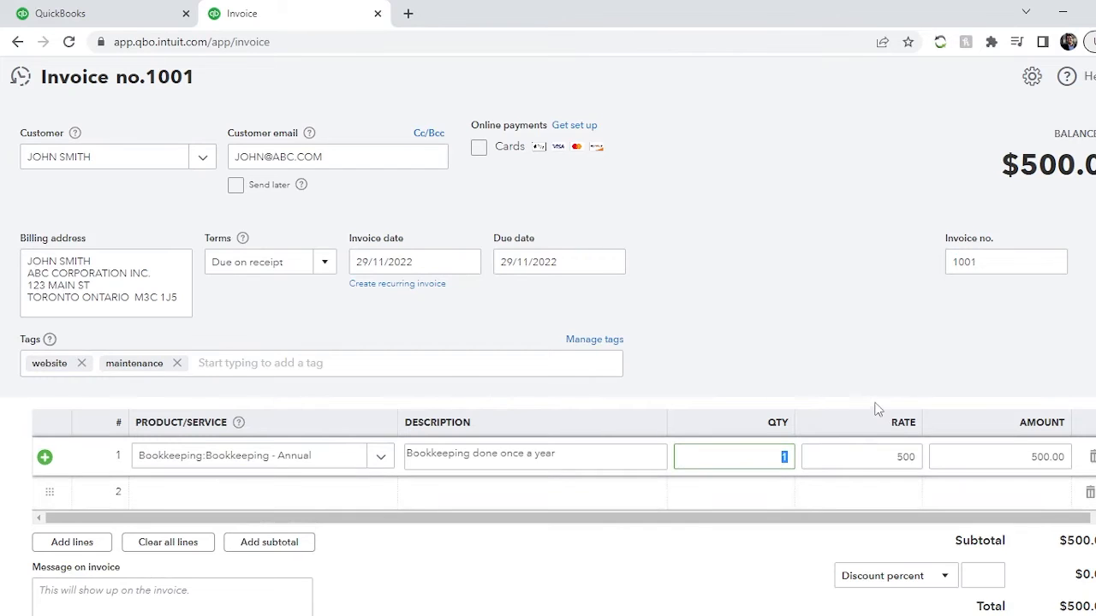
{"action": "left_click", "coordinate": [891, 448]}
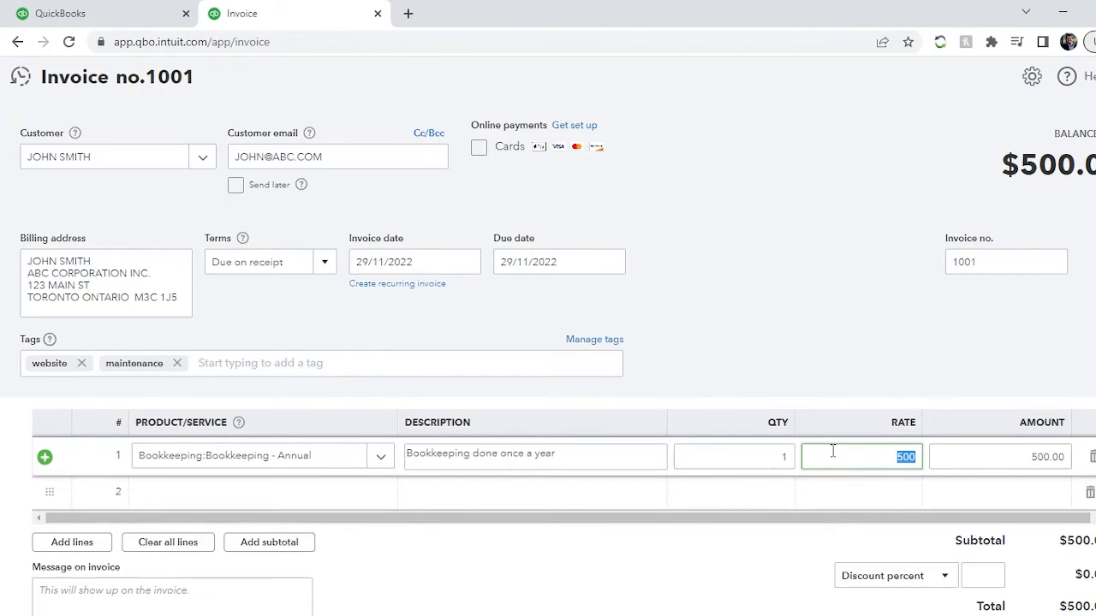
{"action": "type", "text": "10"}
{"action": "key", "text": "Tab"}
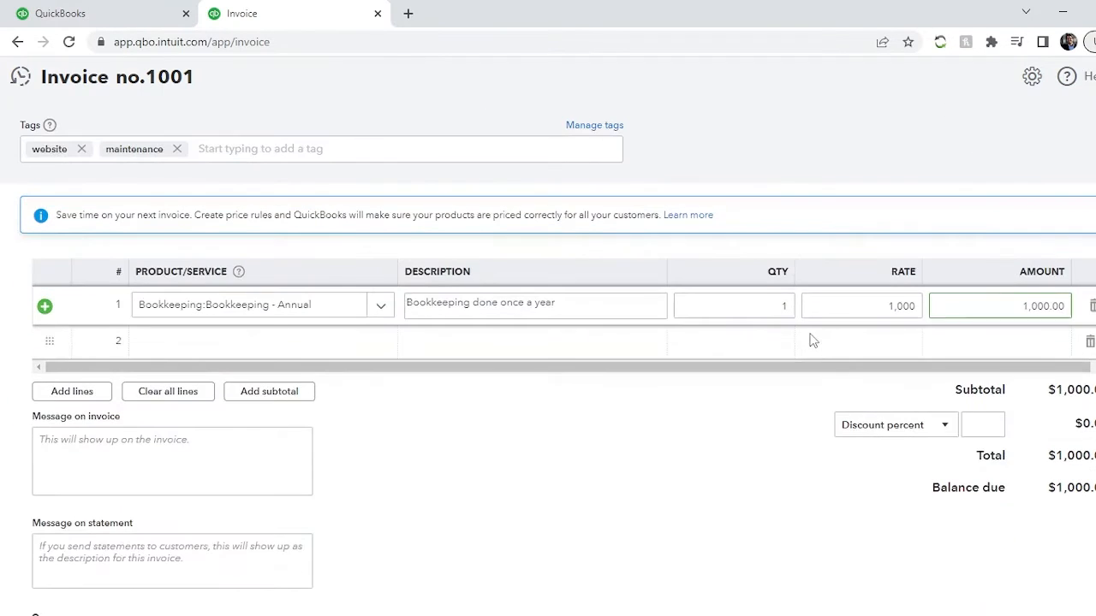
- Search for "quic" on the second invoice line and choose the Quickbooks setup/migration service
{"action": "scroll", "coordinate": [812, 340], "scroll_direction": "down", "scroll_amount": 3}
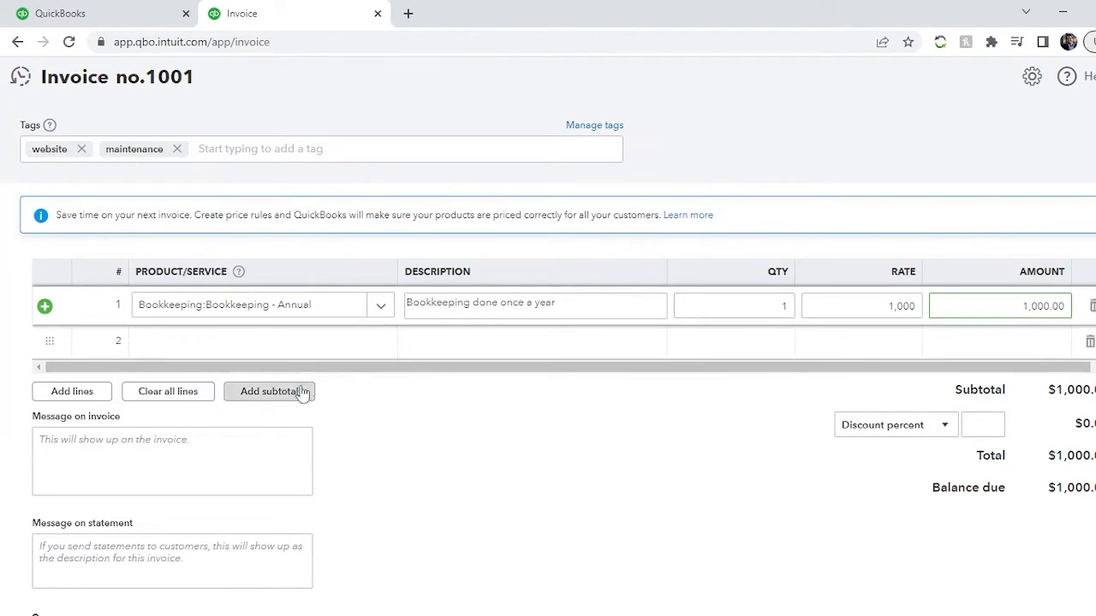
{"action": "left_click", "coordinate": [179, 351]}
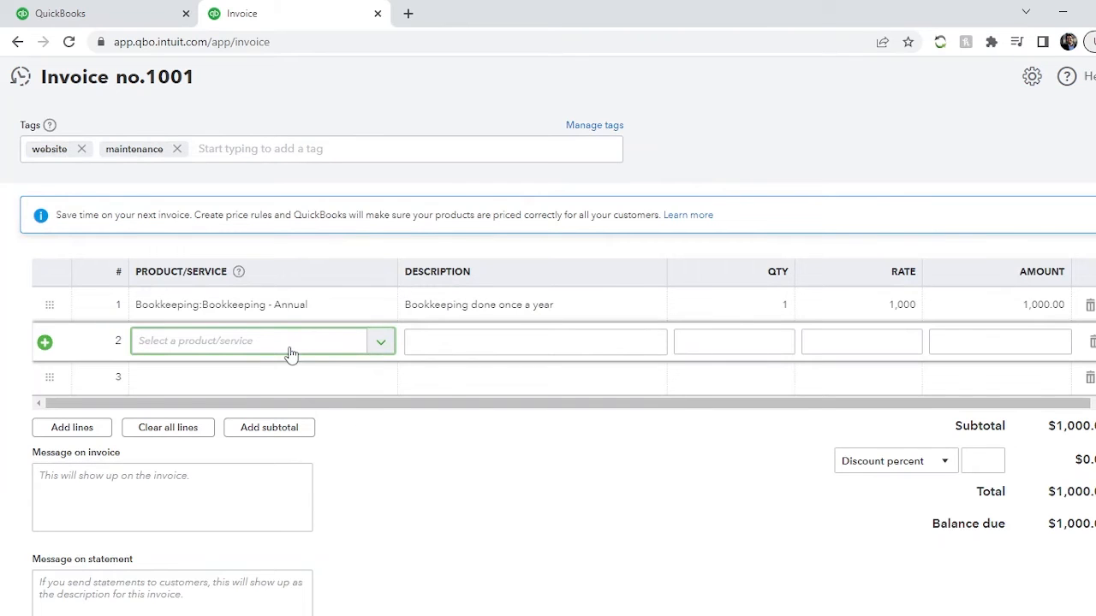
{"action": "type", "text": "quic"}
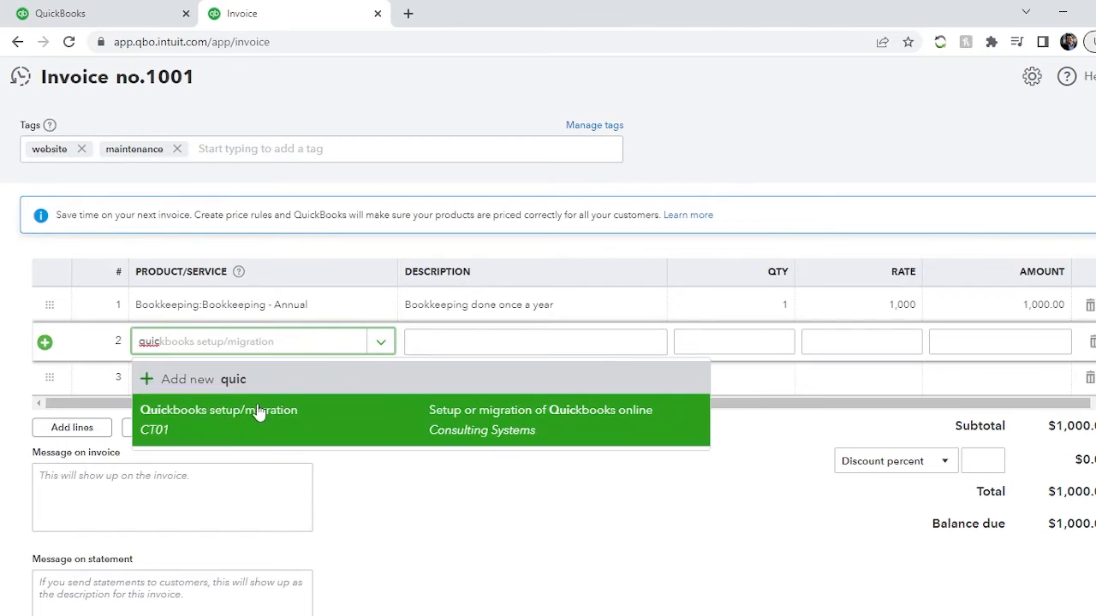
{"action": "left_click", "coordinate": [207, 425]}
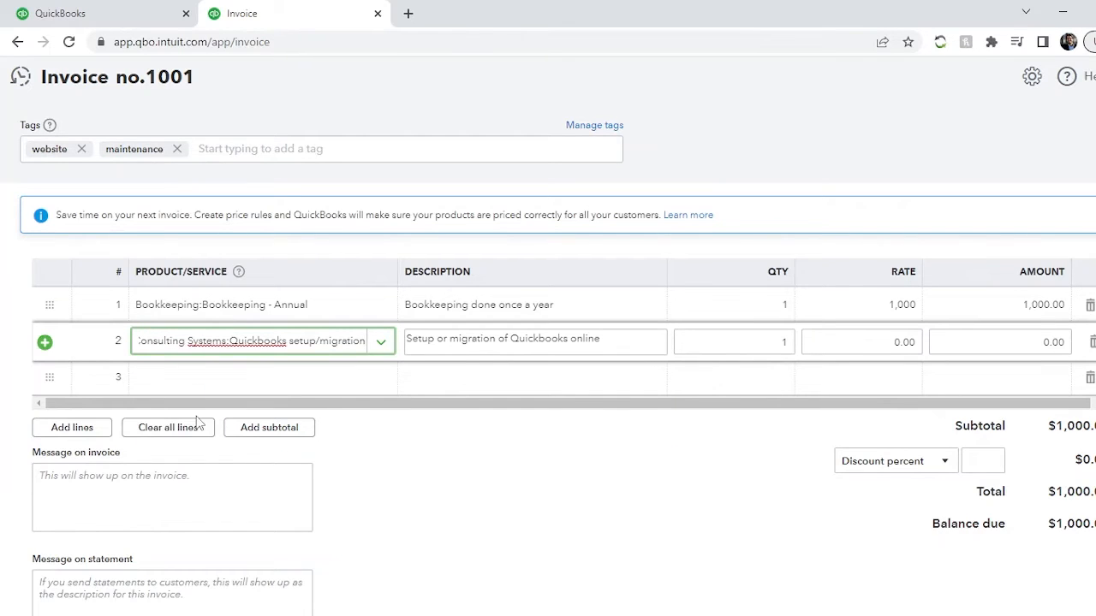
- Enter a rate of 6,000 for the Quickbooks setup/migration line
{"action": "key", "text": "Tab"}
{"action": "key", "text": "Tab"}
{"action": "key", "text": "Tab"}
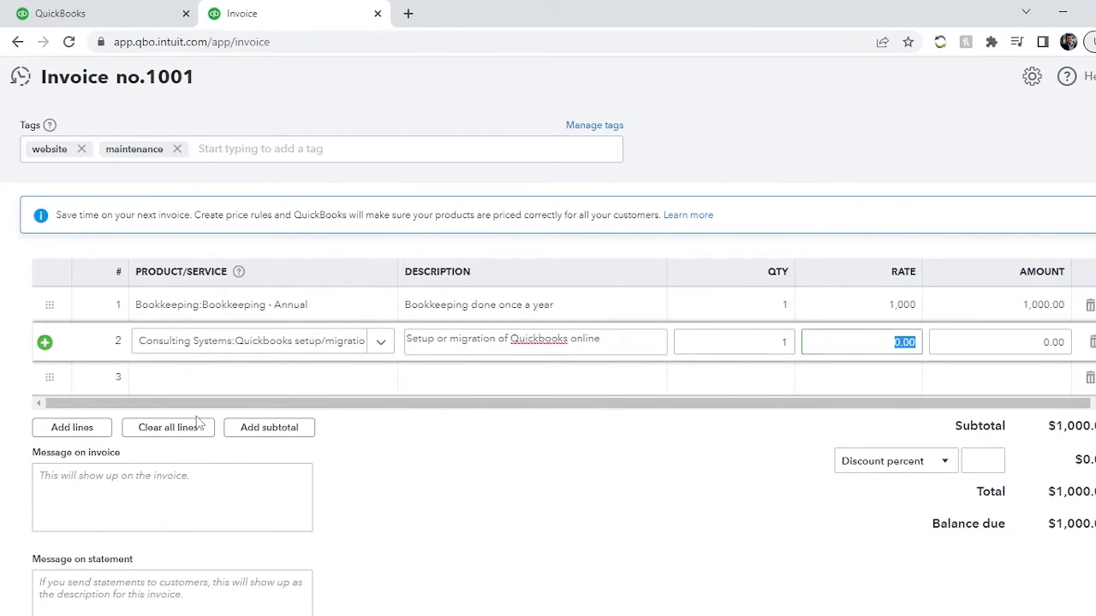
{"action": "type", "text": "6000"}
{"action": "key", "text": "Tab"}
- Set the rate of the Quickbooks setup/migration line to 600
{"action": "left_click", "coordinate": [865, 354]}
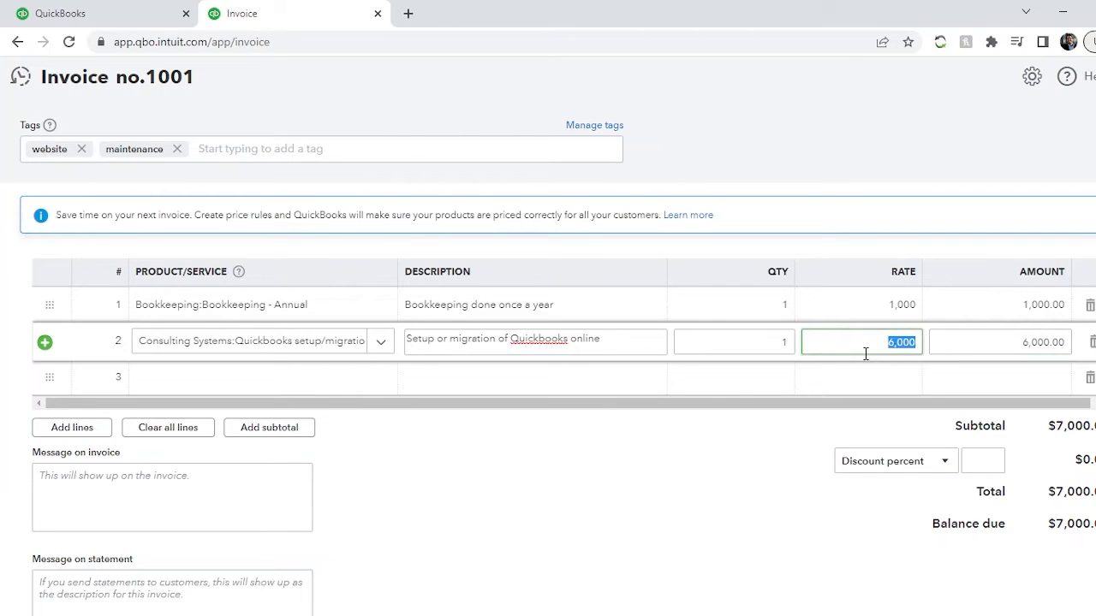
{"action": "type", "text": "600"}
{"action": "key", "text": "Tab"}
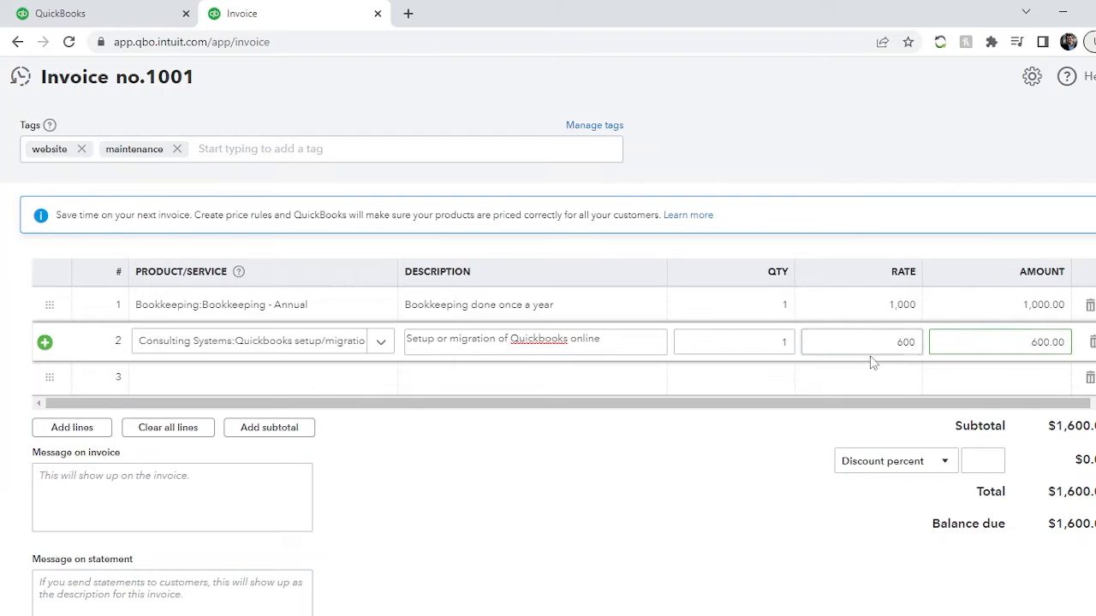
{"action": "left_click", "coordinate": [554, 494]}
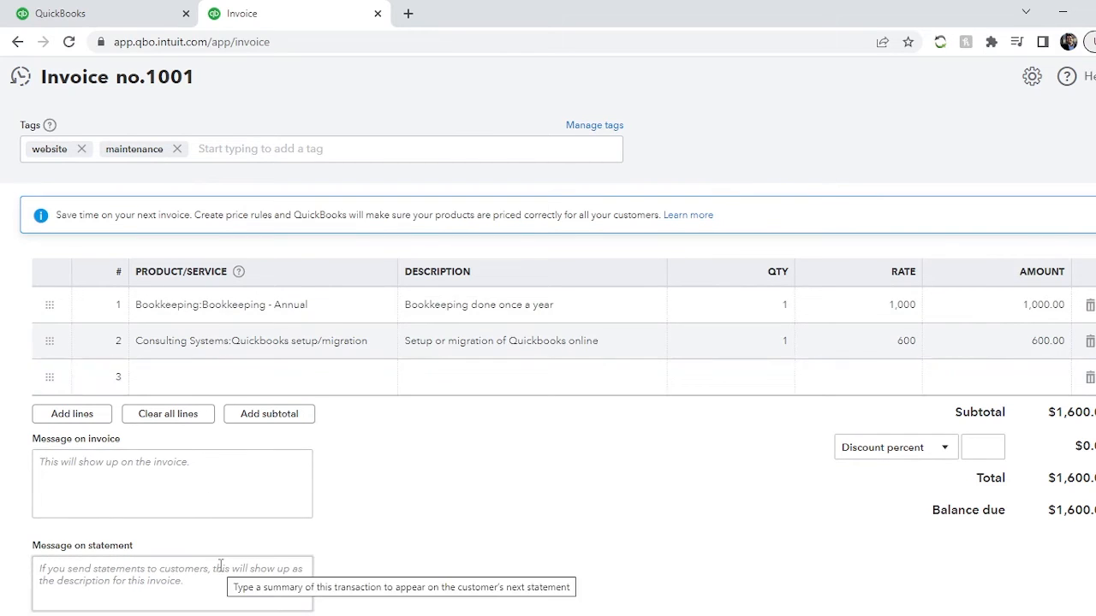
{"action": "scroll", "coordinate": [318, 477], "scroll_direction": "up", "scroll_amount": 5}
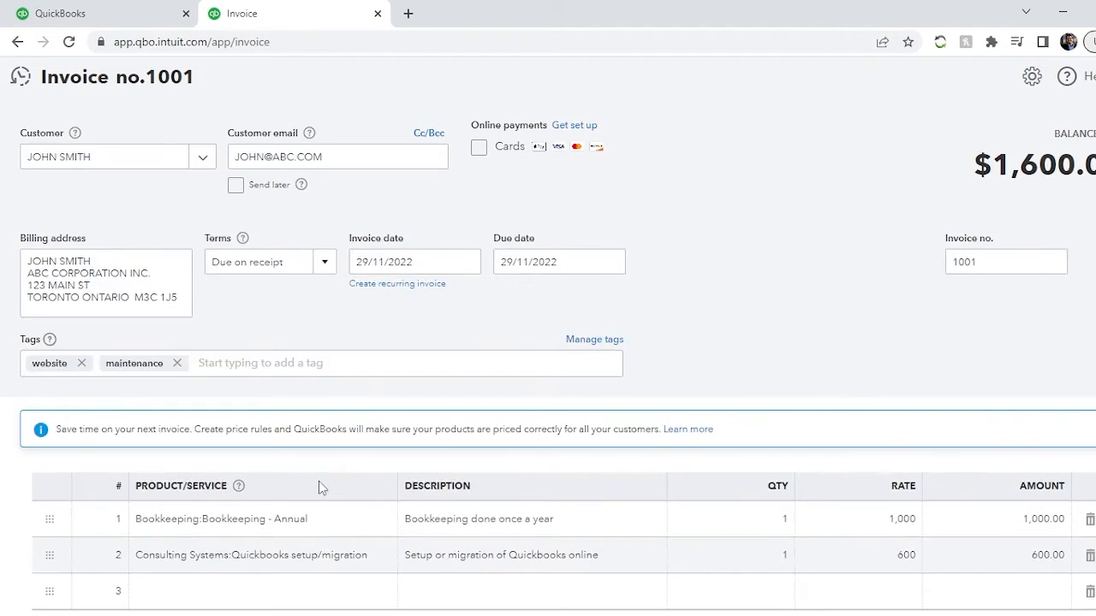
{"action": "scroll", "coordinate": [317, 419], "scroll_direction": "down", "scroll_amount": 5}
{"action": "scroll", "coordinate": [319, 487], "scroll_direction": "up", "scroll_amount": 3}
{"action": "scroll", "coordinate": [652, 375], "scroll_direction": "down", "scroll_amount": 3}
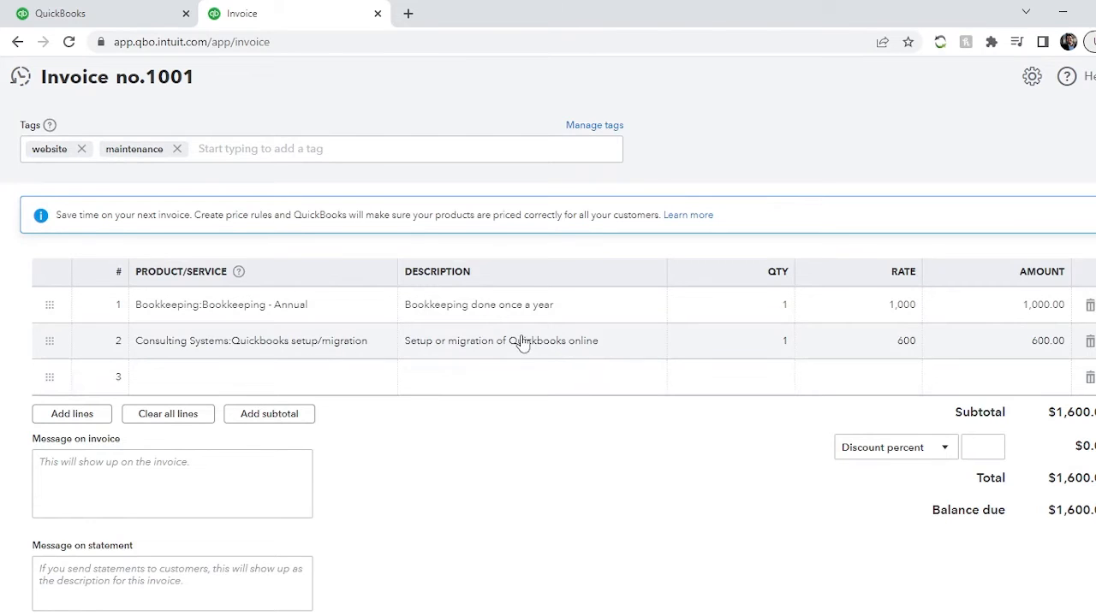
- Search for "xero" on the third invoice line and choose the Xero setup/migration - copy service
{"action": "left_click", "coordinate": [227, 378]}
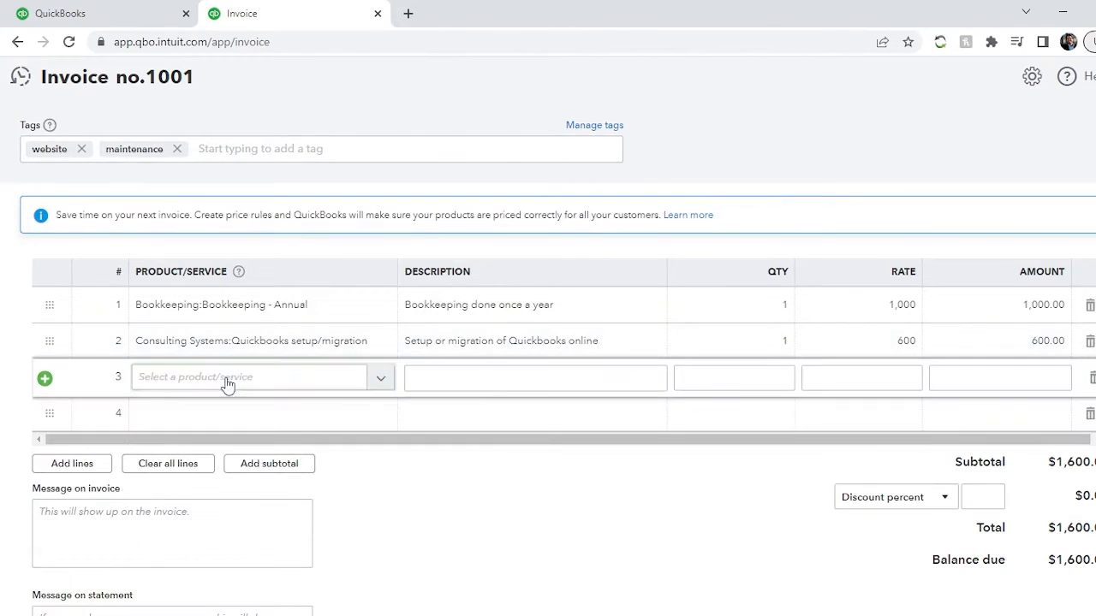
{"action": "type", "text": "xero"}
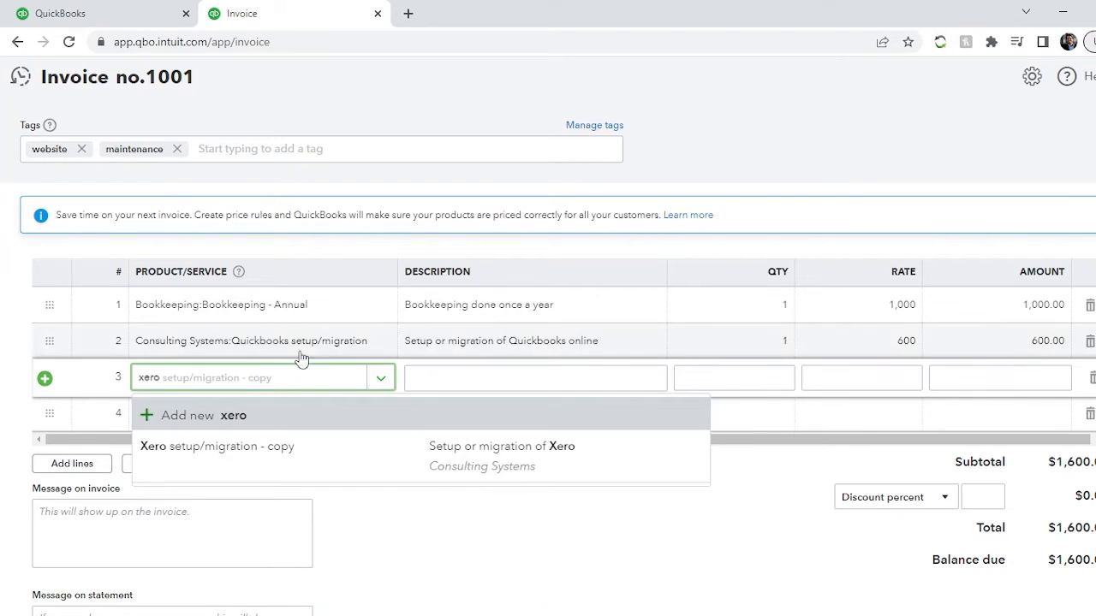
{"action": "left_click", "coordinate": [245, 452]}
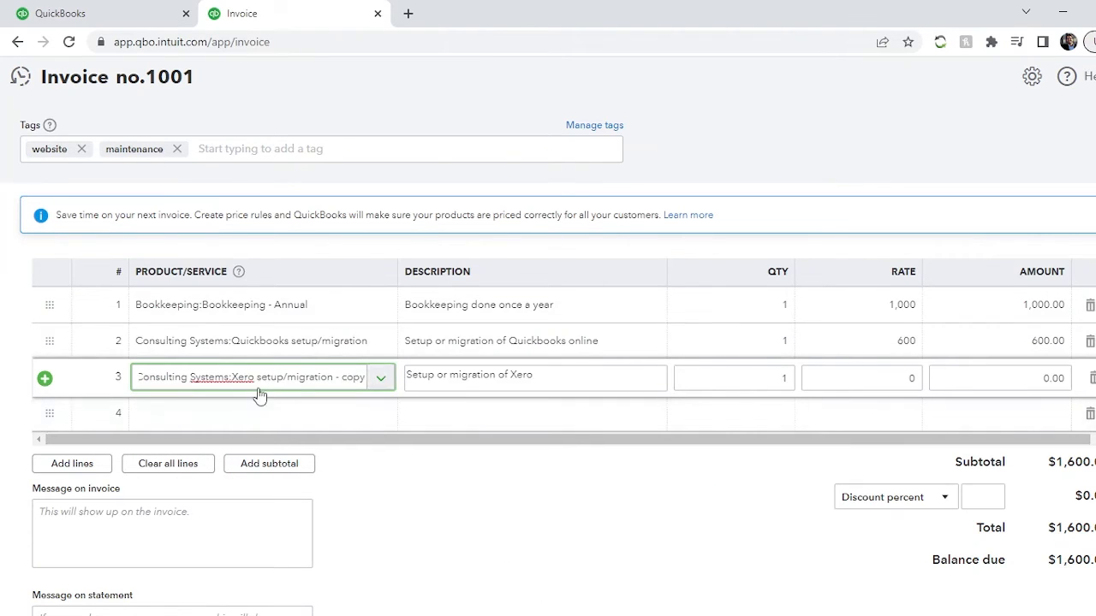
- Try to remove the "- copy" suffix from the third line's service name and reselect the existing Xero service
{"action": "key", "text": "BackSpace"}
{"action": "key", "text": "BackSpace"}
{"action": "key", "text": "BackSpace"}
{"action": "key", "text": "BackSpace"}
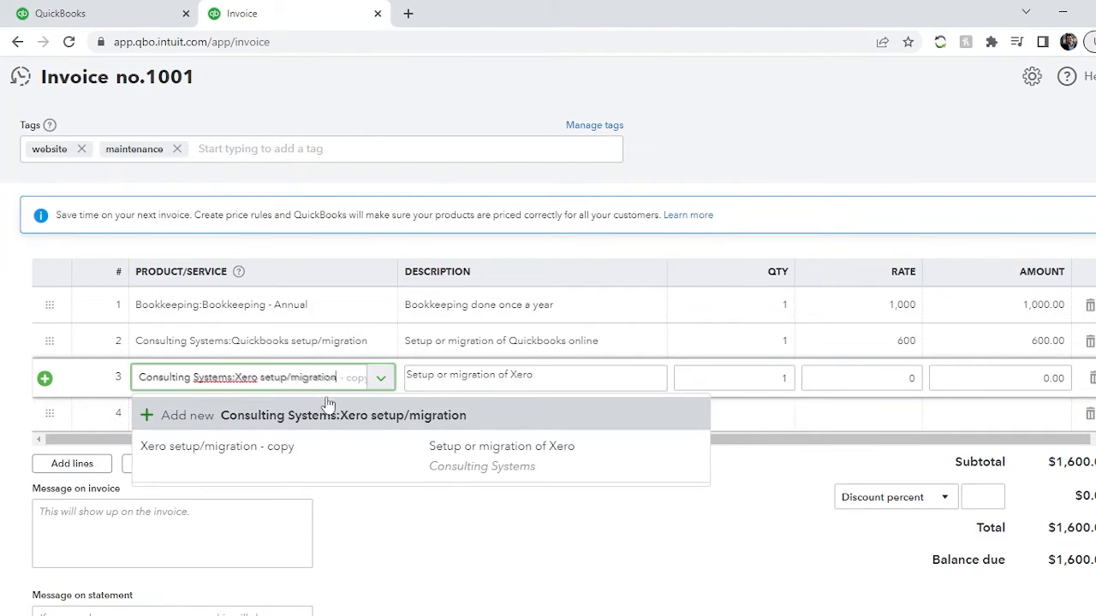
{"action": "left_click", "coordinate": [310, 453]}
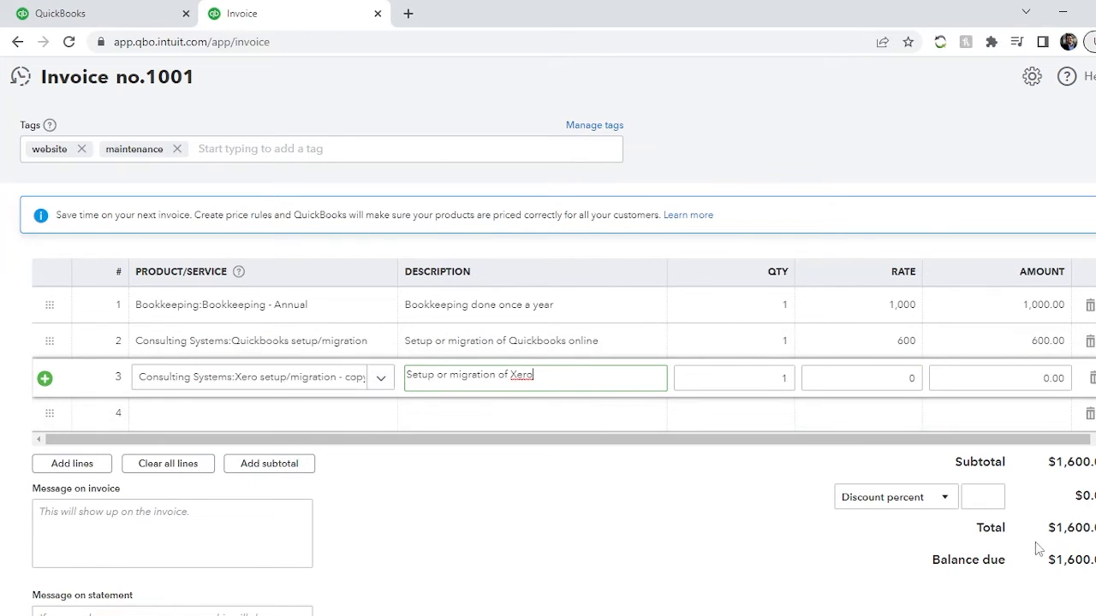
- Keep the Xero line's quantity at 1 and set its rate to 700
{"action": "key", "text": "Tab"}
{"action": "key", "text": "Tab"}
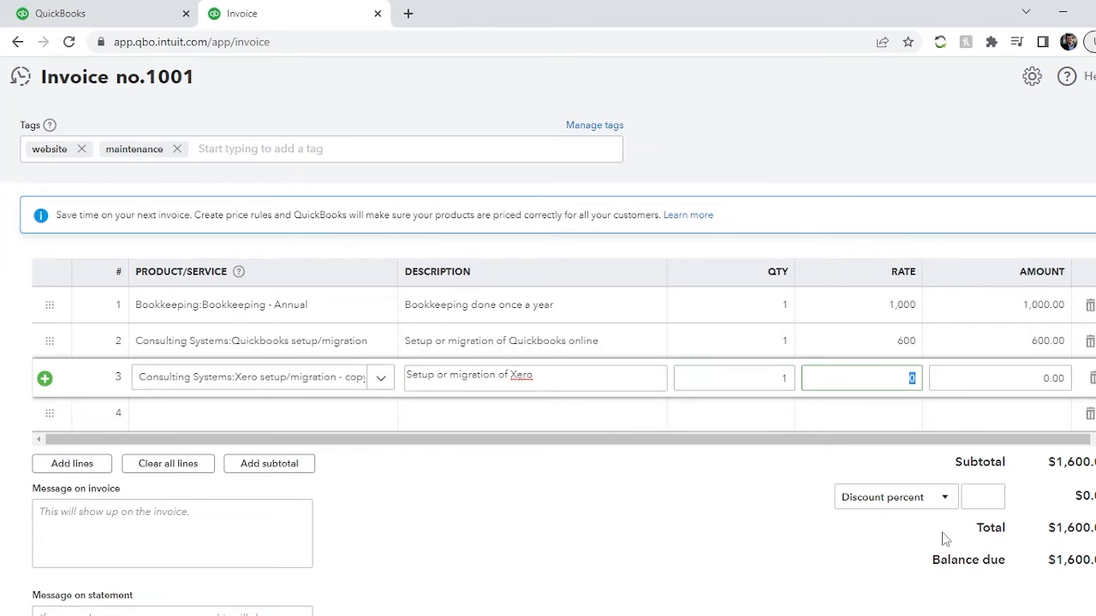
{"action": "type", "text": "700"}
{"action": "key", "text": "Tab"}
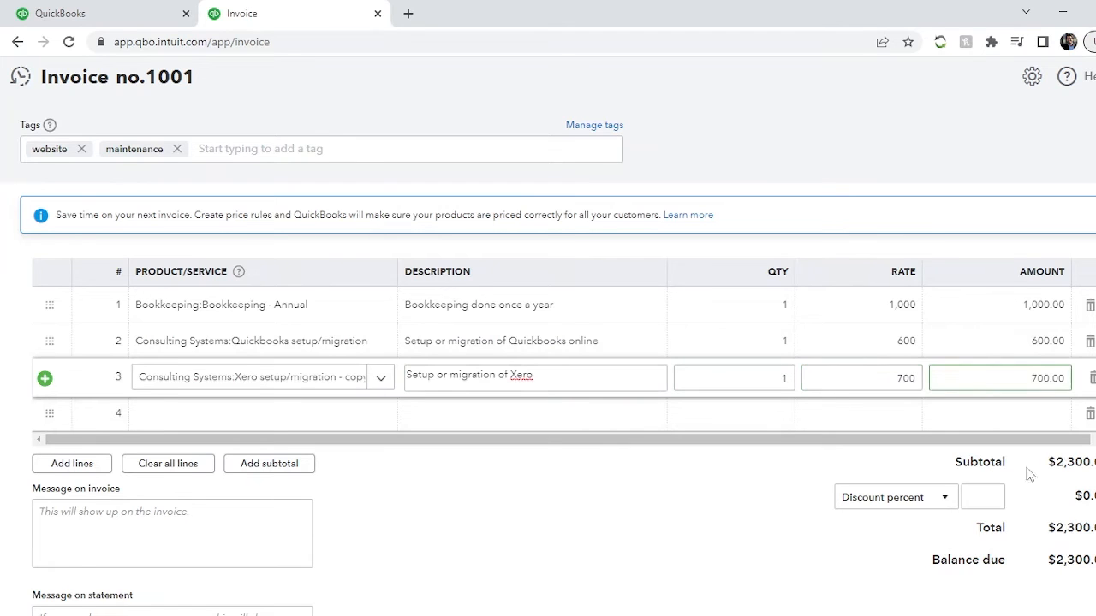
- Apply a discount of 10 percent to the invoice
{"action": "left_click", "coordinate": [945, 501]}
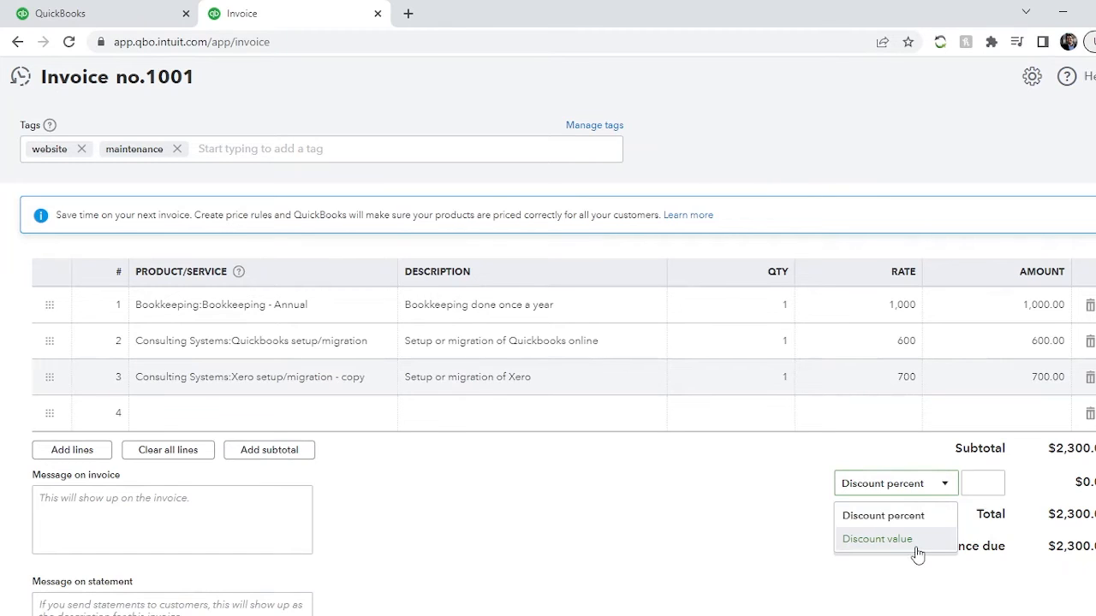
{"action": "key", "text": "Tab"}
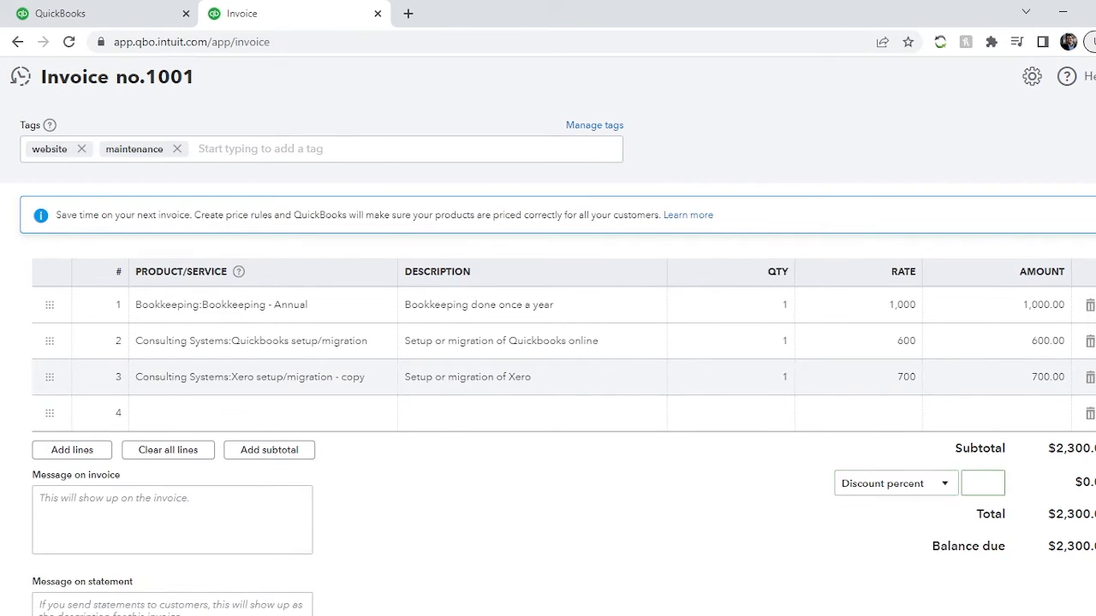
{"action": "type", "text": "10"}
{"action": "key", "text": "Tab"}
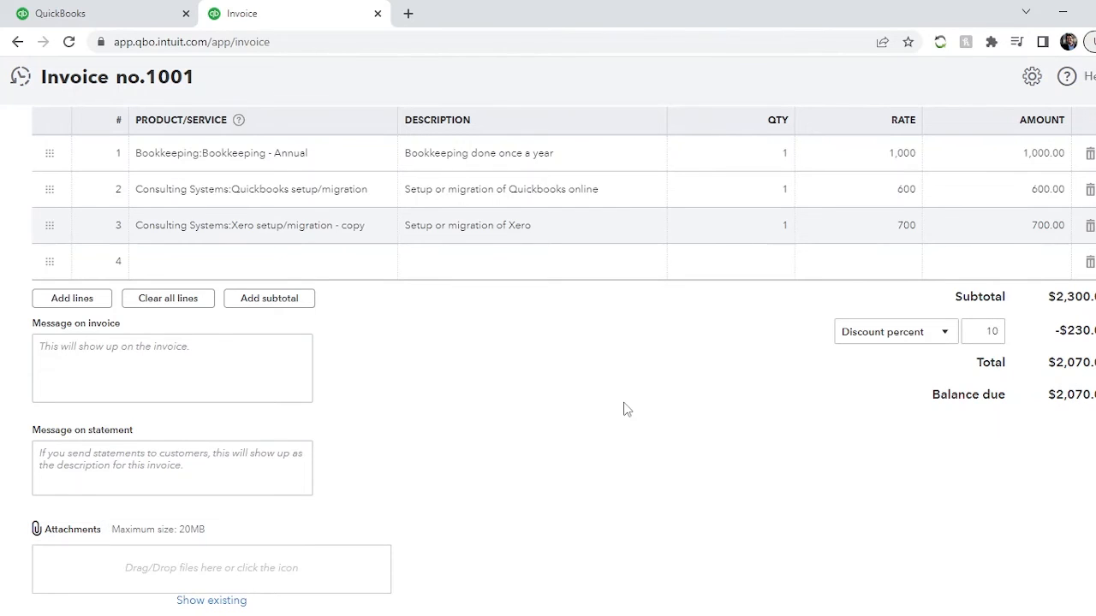
- Write "Please write the cheque at you earliest." as the message on the invoice
{"action": "scroll", "coordinate": [626, 409], "scroll_direction": "up", "scroll_amount": 2}
{"action": "scroll", "coordinate": [623, 409], "scroll_direction": "up", "scroll_amount": 1}
{"action": "scroll", "coordinate": [663, 468], "scroll_direction": "down", "scroll_amount": 3}
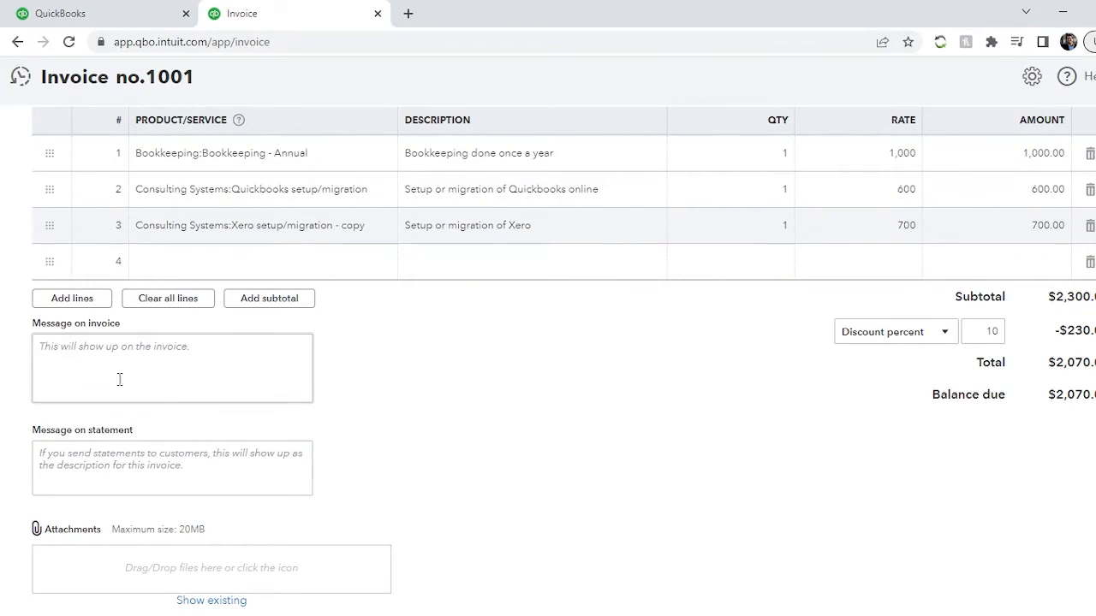
{"action": "left_click", "coordinate": [97, 351]}
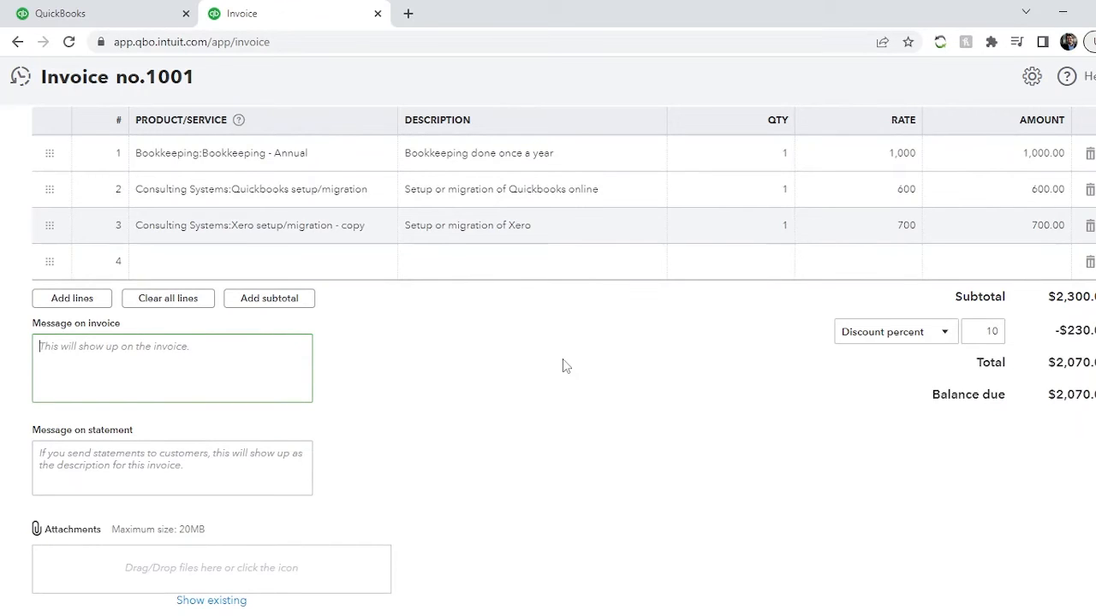
{"action": "type", "text": "Ple"}
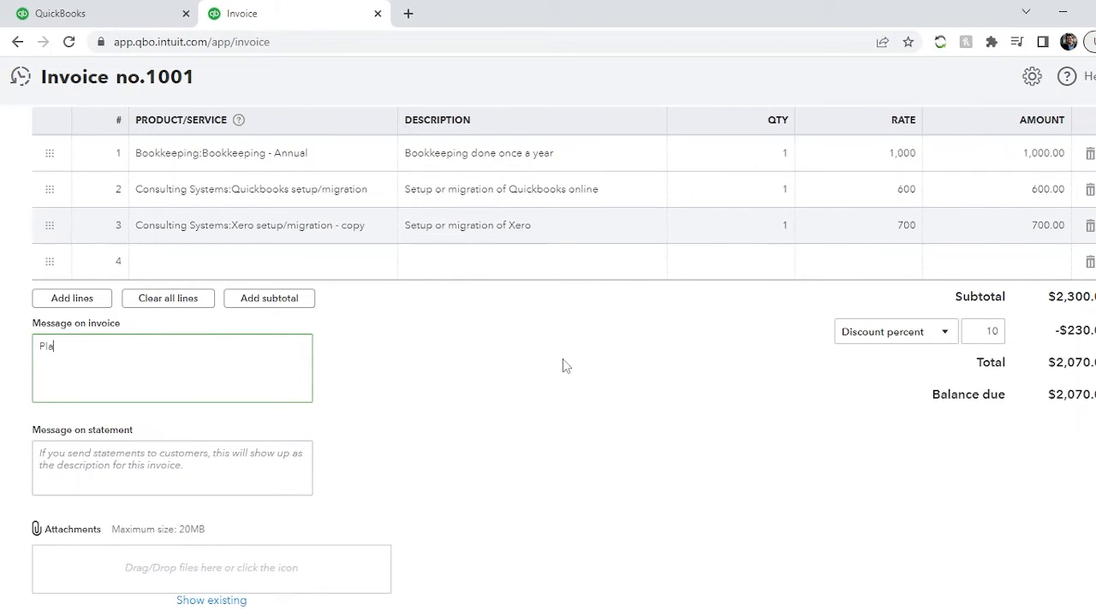
{"action": "type", "text": "ase "}
{"action": "type", "text": "make the"}
{"action": "key", "text": "BackSpace"}
{"action": "key", "text": "BackSpace"}
{"action": "key", "text": "BackSpace"}
{"action": "key", "text": "BackSpace"}
{"action": "key", "text": "BackSpace"}
{"action": "key", "text": "BackSpace"}
{"action": "key", "text": "BackSpace"}
{"action": "key", "text": "BackSpace"}
{"action": "key", "text": "BackSpace"}
{"action": "type", "text": "write the cheque at"}
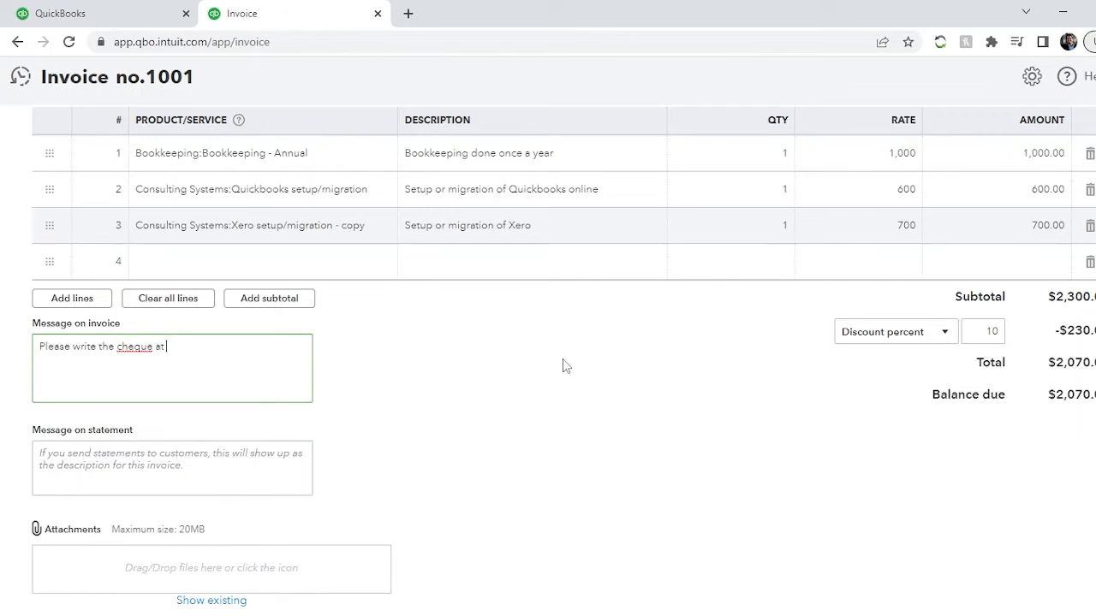
{"action": "type", "text": " you earliest."}
- Try the spelling "checque" in the invoice message and restore it to "cheque"
{"action": "key", "text": "Left"}
{"action": "key", "text": "Left"}
{"action": "key", "text": "Left"}
{"action": "key", "text": "Left"}
{"action": "key", "text": "Left"}
{"action": "key", "text": "Left"}
{"action": "key", "text": "Left"}
{"action": "key", "text": "Left"}
{"action": "key", "text": "Left"}
{"action": "key", "text": "Left"}
{"action": "key", "text": "Left"}
{"action": "key", "text": "Left"}
{"action": "key", "text": "Left"}
{"action": "key", "text": "Left"}
{"action": "key", "text": "Left"}
{"action": "key", "text": "Left"}
{"action": "key", "text": "Left"}
{"action": "type", "text": "c"}
{"action": "left_click", "coordinate": [403, 426]}
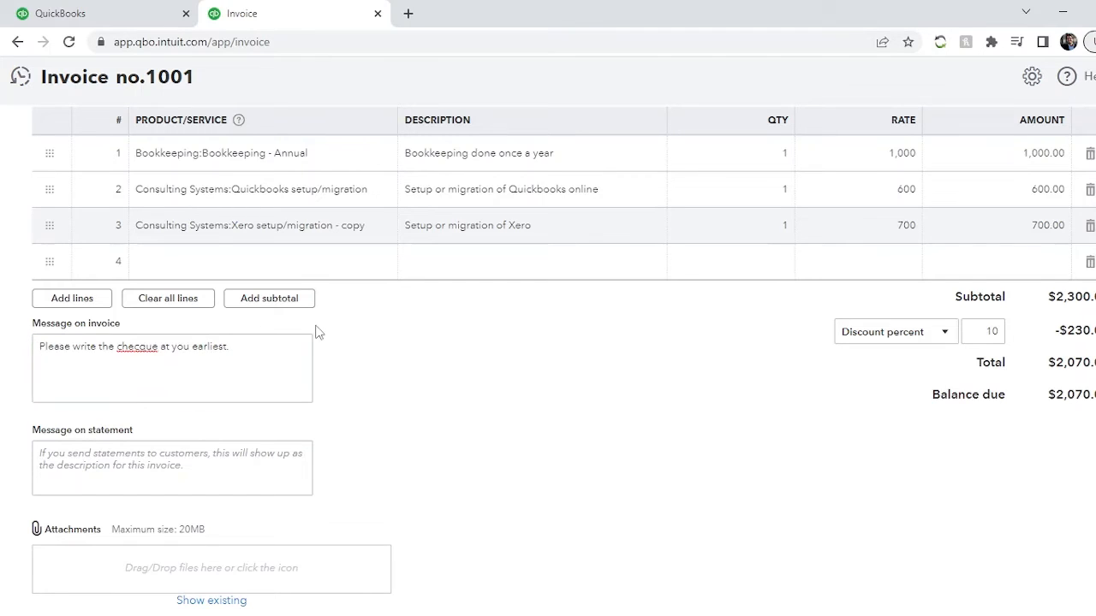
{"action": "left_click", "coordinate": [149, 344]}
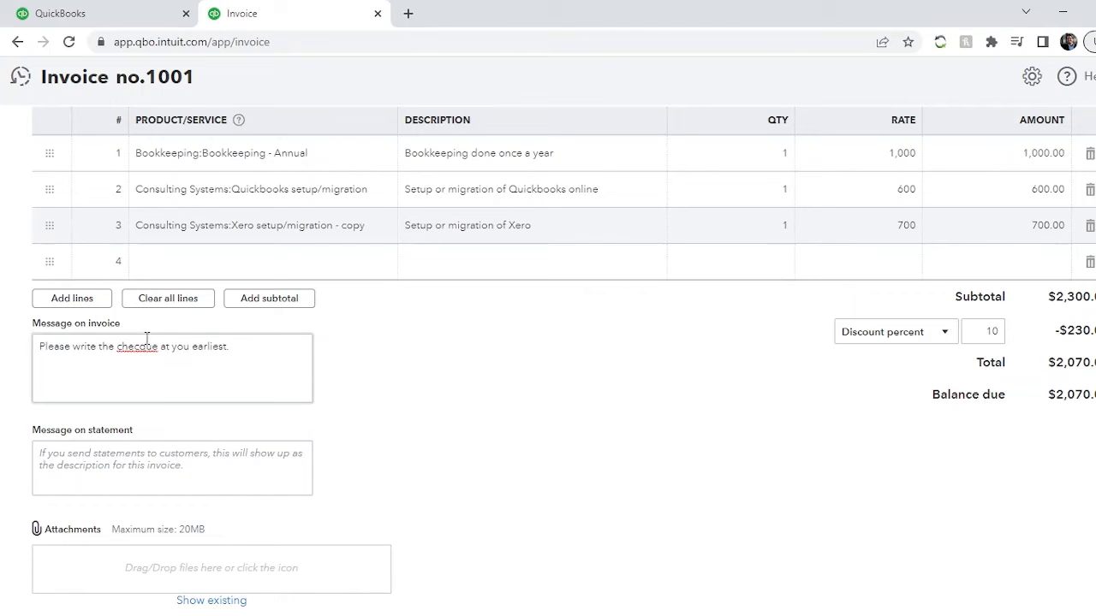
{"action": "key", "text": "BackSpace"}
{"action": "left_click", "coordinate": [415, 383]}
- Review the invoice's customer details, line items, totals and message fields, and check the template style options
{"action": "left_click", "coordinate": [150, 447]}
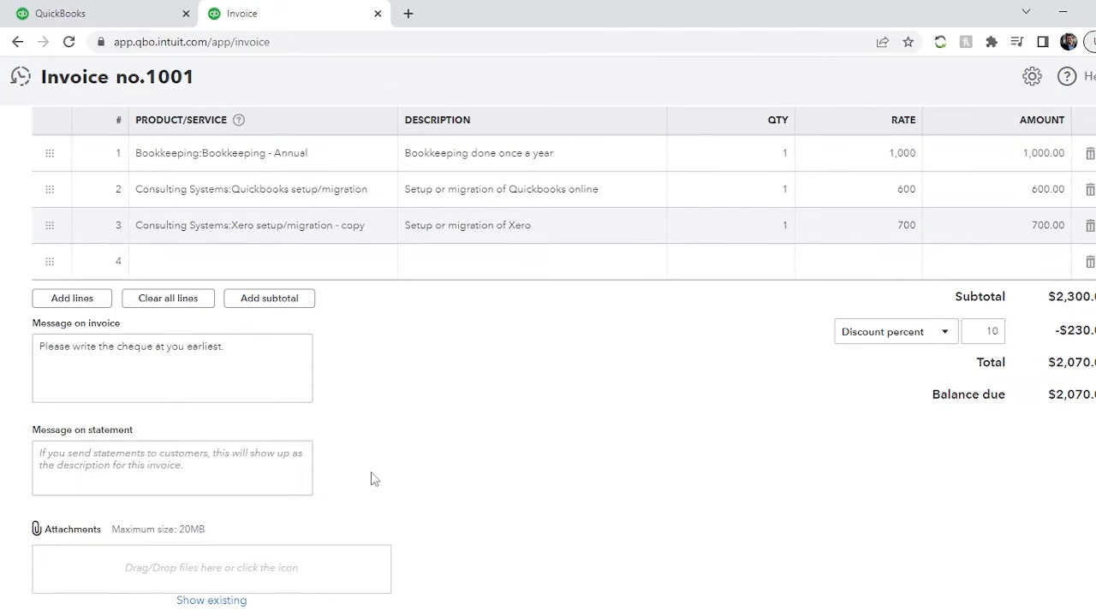
{"action": "scroll", "coordinate": [379, 477], "scroll_direction": "up", "scroll_amount": 5}
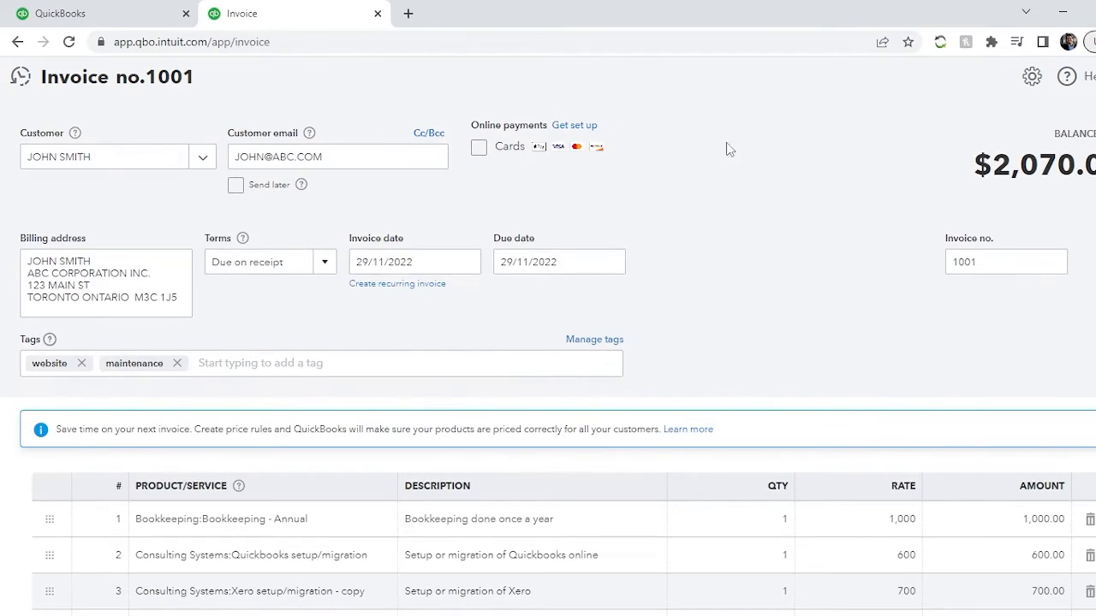
{"action": "scroll", "coordinate": [762, 231], "scroll_direction": "down", "scroll_amount": 3}
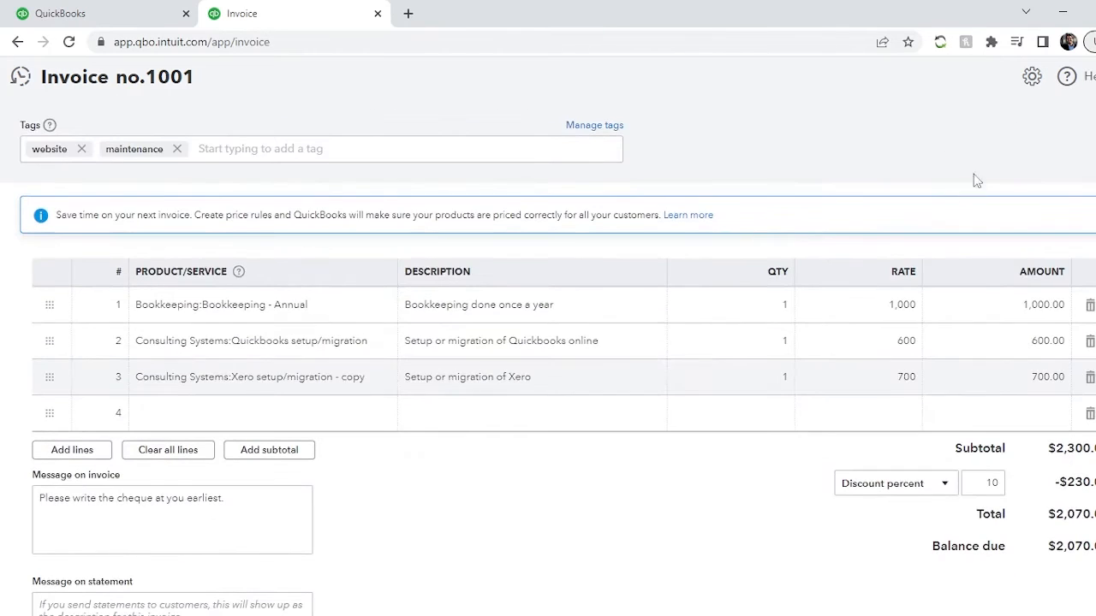
{"action": "scroll", "coordinate": [764, 325], "scroll_direction": "up", "scroll_amount": 3}
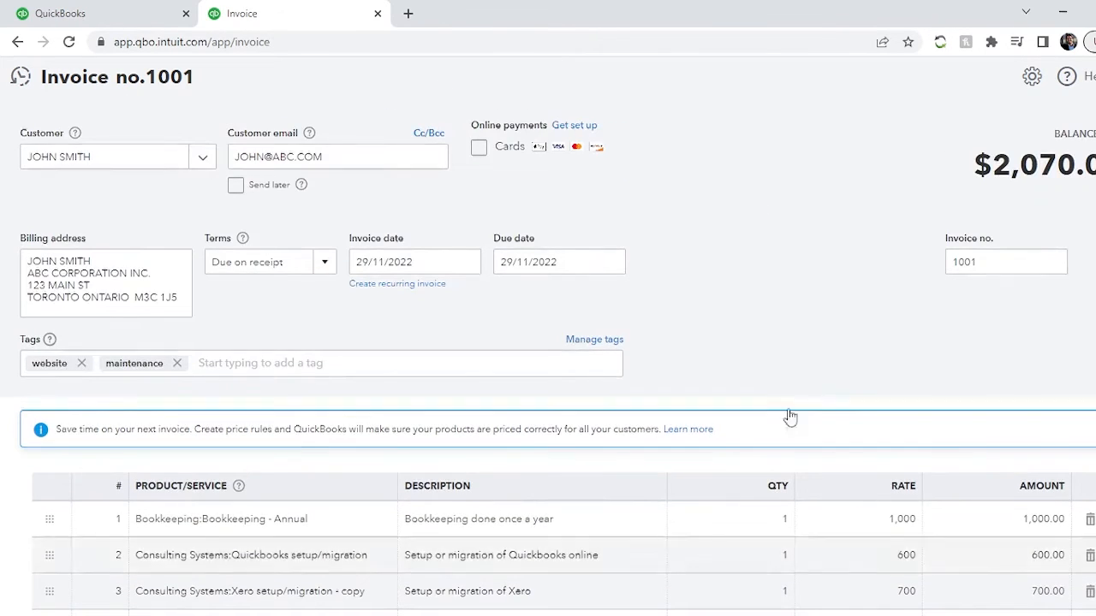
{"action": "scroll", "coordinate": [638, 506], "scroll_direction": "down", "scroll_amount": 3}
{"action": "scroll", "coordinate": [639, 506], "scroll_direction": "up", "scroll_amount": 3}
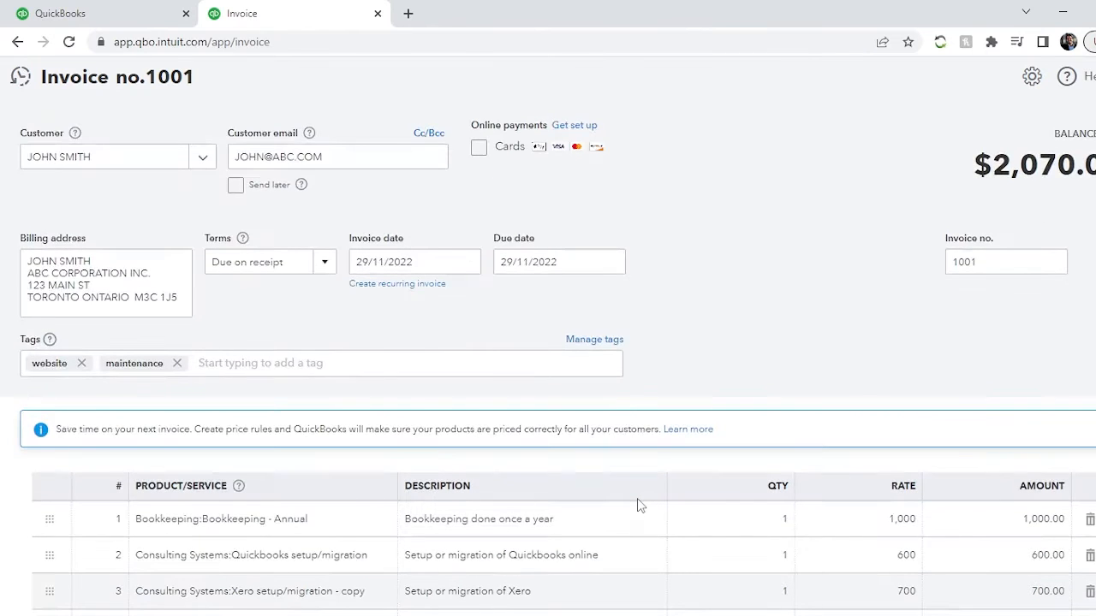
{"action": "scroll", "coordinate": [636, 280], "scroll_direction": "down", "scroll_amount": 3}
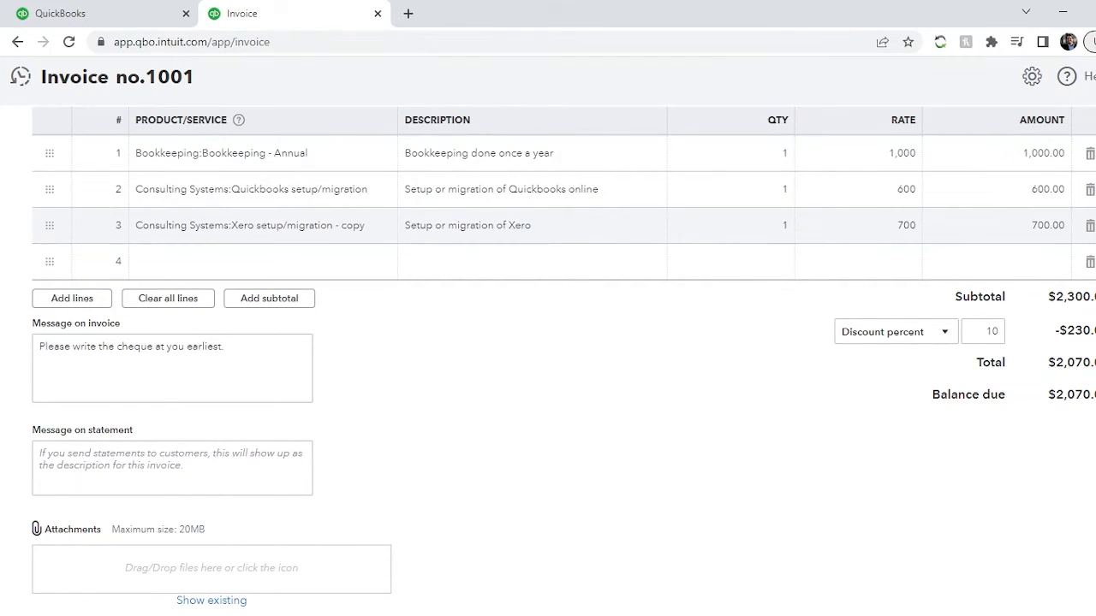
{"action": "left_click", "coordinate": [683, 615]}
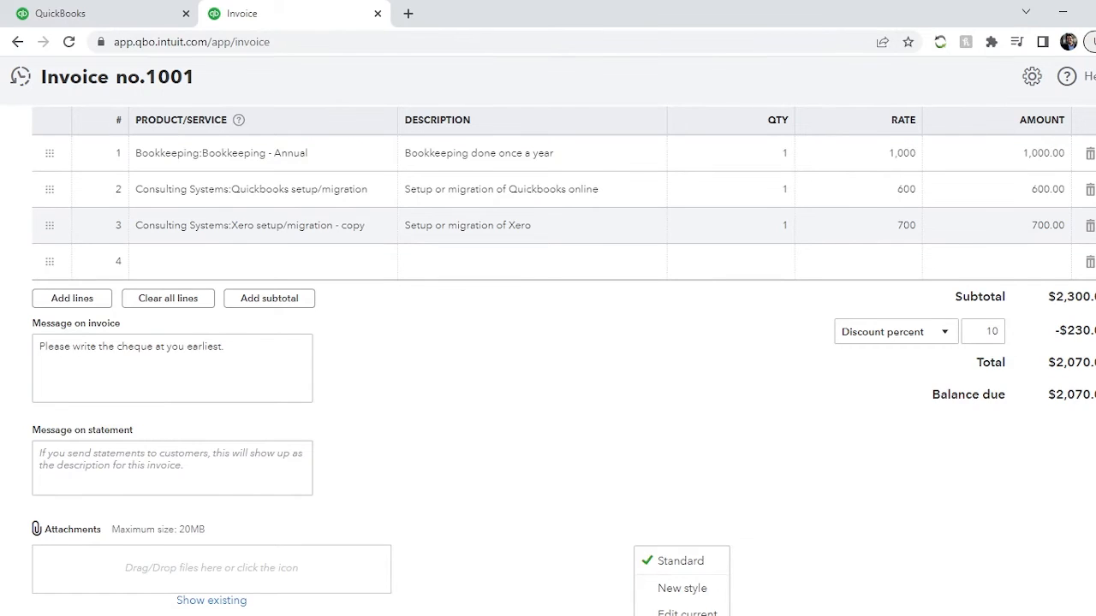
{"action": "key", "text": "Escape"}
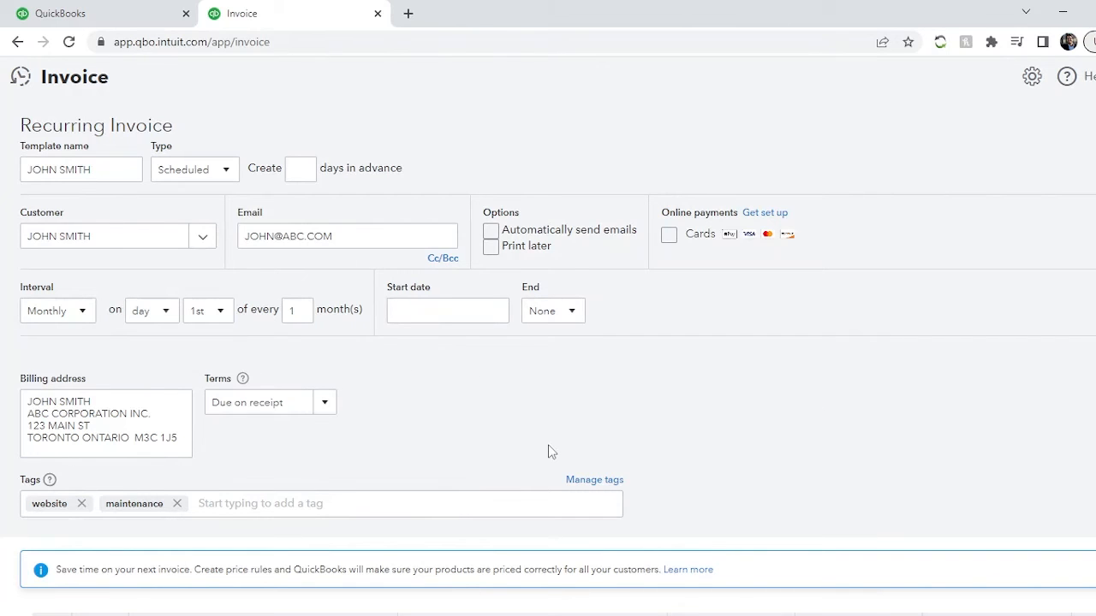
- Examine the recurring invoice's schedule, start date and end options, and return to the regular invoice without setting up a recurrence
{"action": "scroll", "coordinate": [549, 445], "scroll_direction": "down", "scroll_amount": 3}
{"action": "scroll", "coordinate": [551, 448], "scroll_direction": "up", "scroll_amount": 3}
{"action": "left_click", "coordinate": [433, 311]}
{"action": "left_click", "coordinate": [575, 310]}
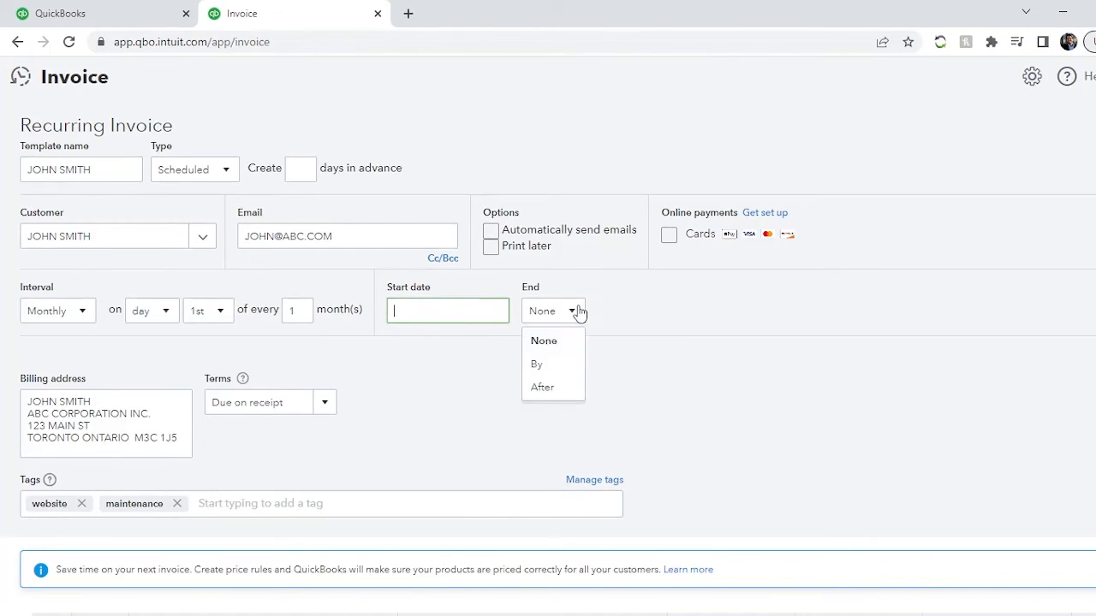
{"action": "left_click", "coordinate": [692, 416]}
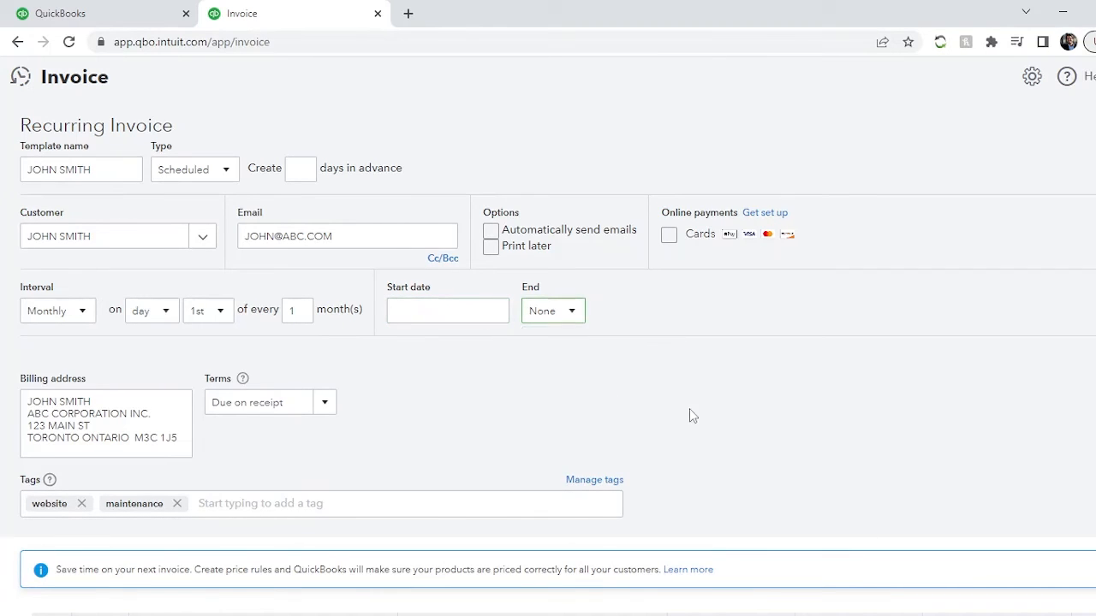
{"action": "left_click", "coordinate": [575, 311]}
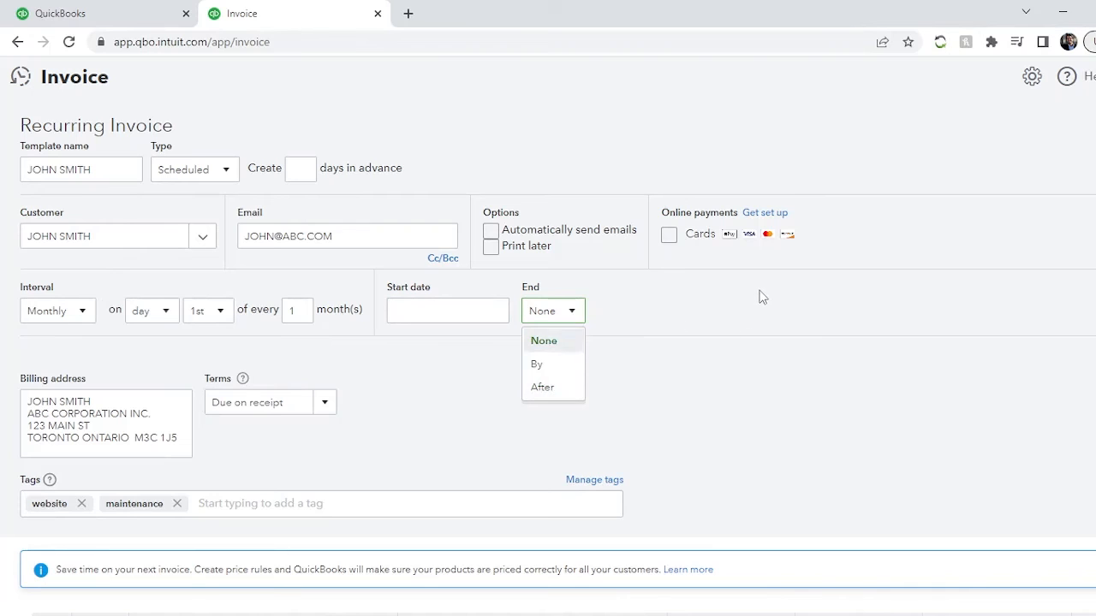
{"action": "left_click", "coordinate": [495, 354]}
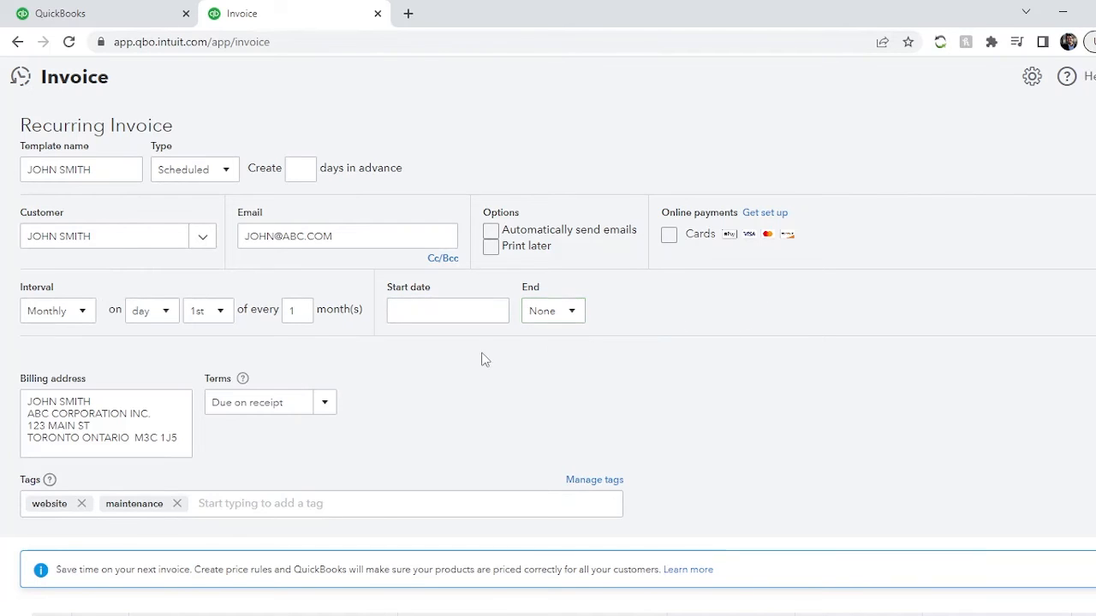
{"action": "scroll", "coordinate": [788, 426], "scroll_direction": "down", "scroll_amount": 5}
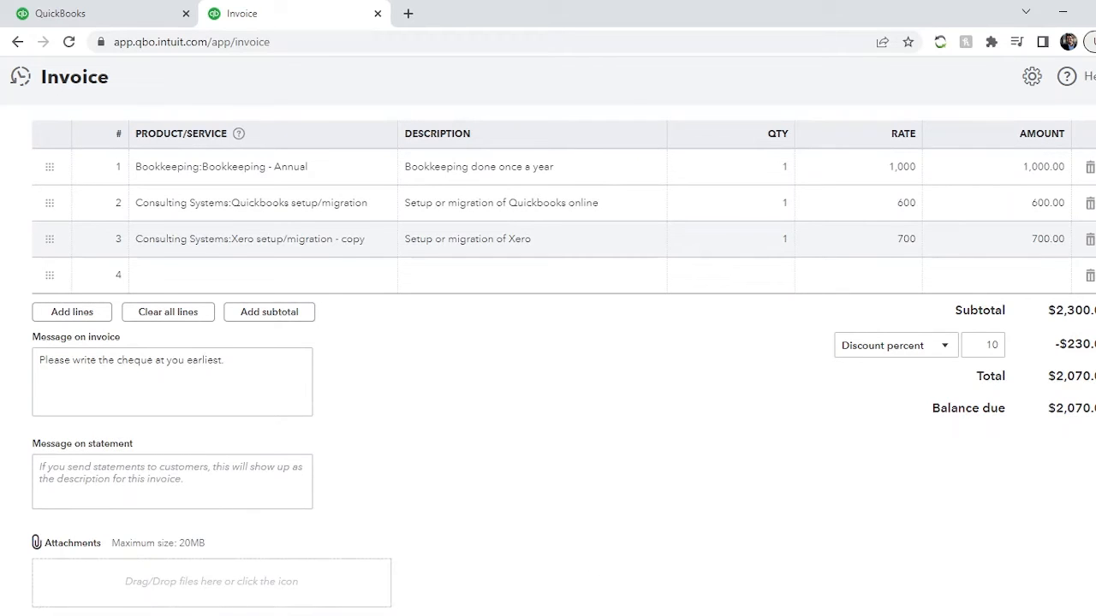
{"action": "scroll", "coordinate": [465, 494], "scroll_direction": "up", "scroll_amount": 4}
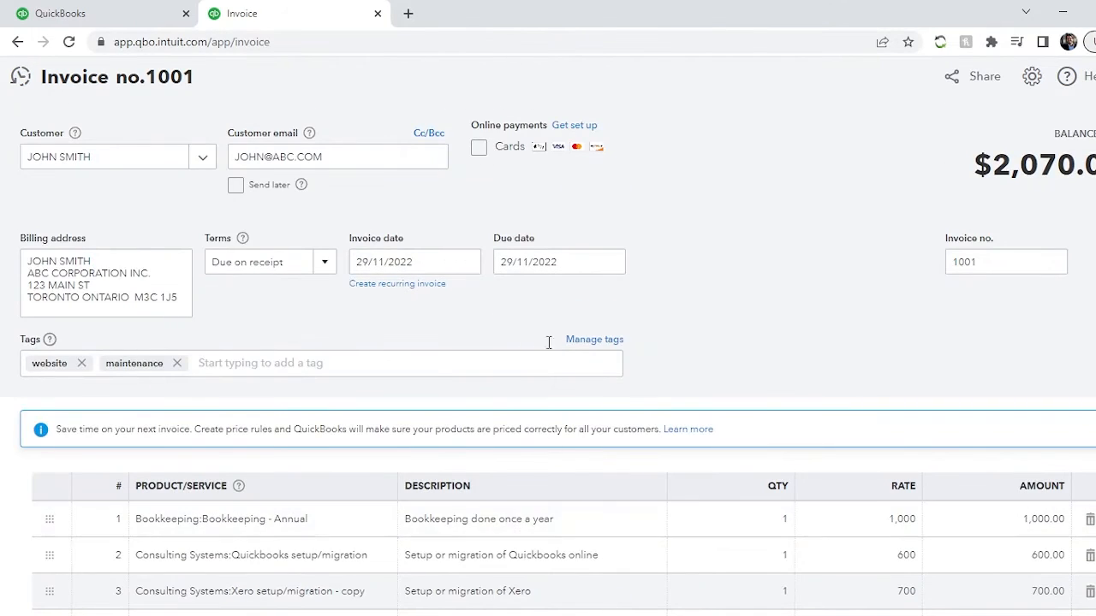
{"action": "scroll", "coordinate": [673, 370], "scroll_direction": "down", "scroll_amount": 4}
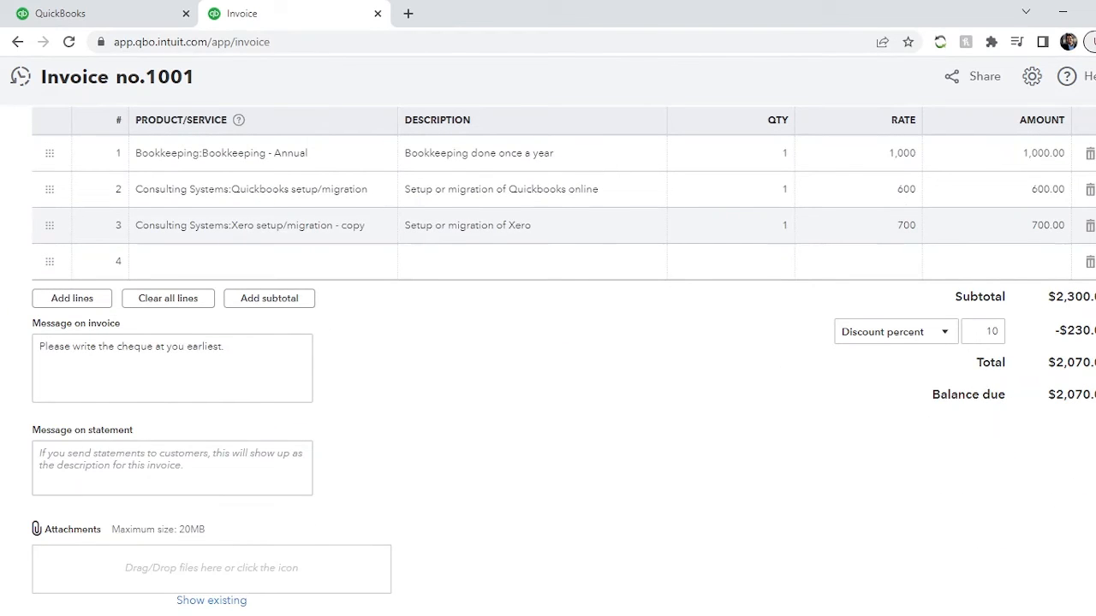
- Preview the invoice for printing, download it as a PDF, and close the preview
{"action": "left_click", "coordinate": [485, 614]}
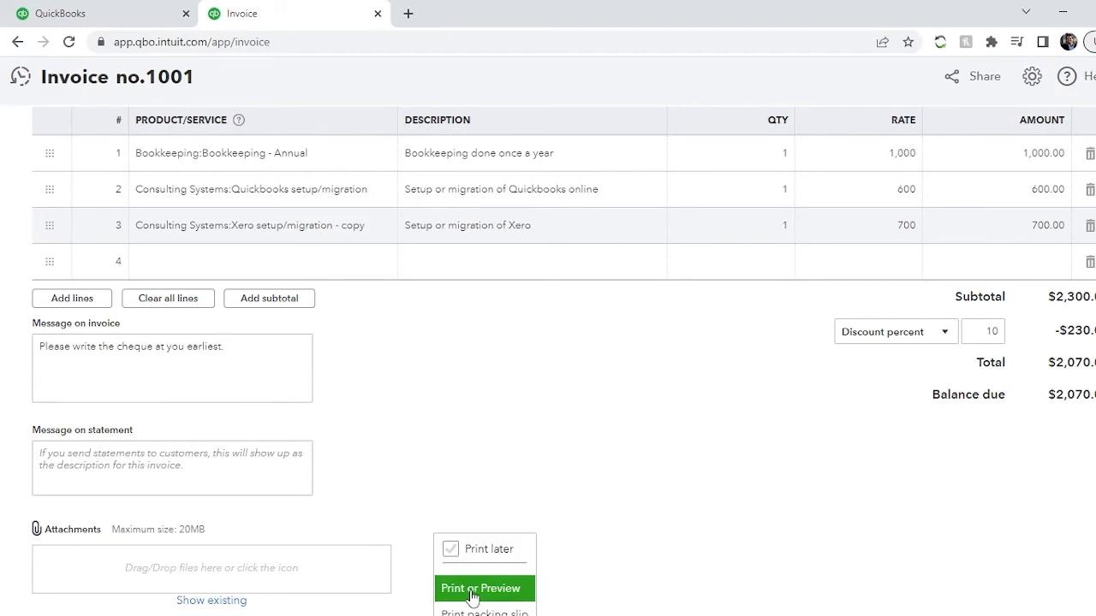
{"action": "left_click", "coordinate": [514, 591]}
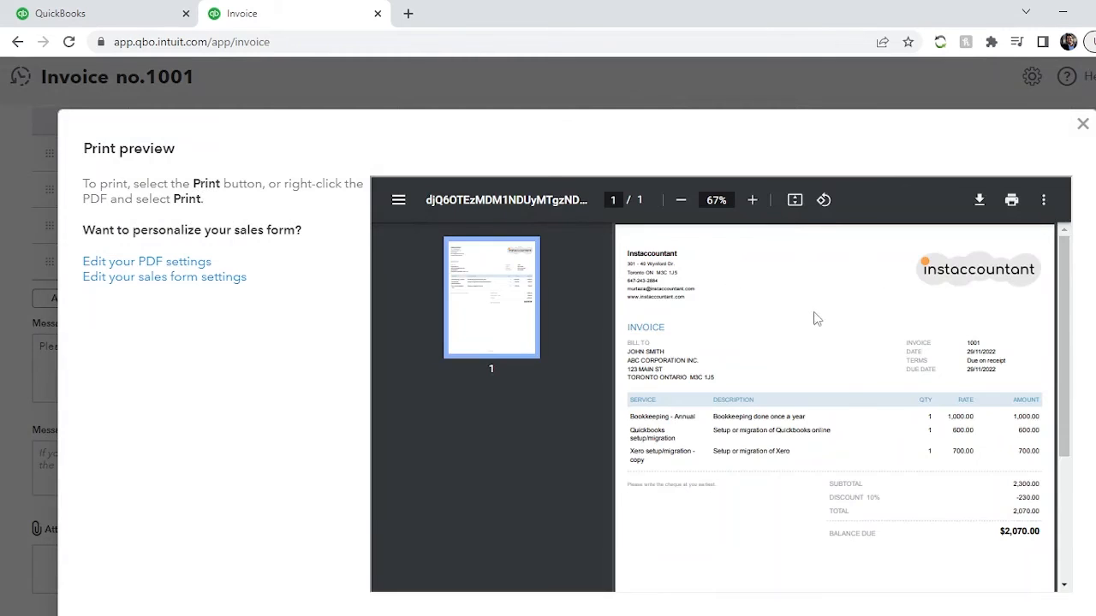
{"action": "scroll", "coordinate": [852, 398], "scroll_direction": "down", "scroll_amount": 5}
{"action": "scroll", "coordinate": [853, 398], "scroll_direction": "up", "scroll_amount": 5}
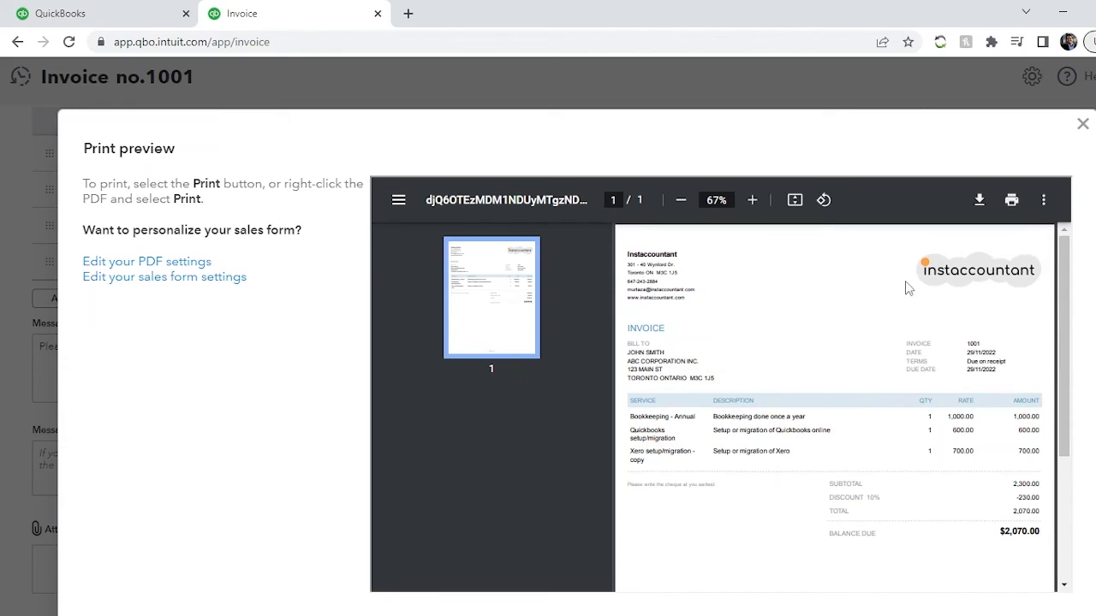
{"action": "left_click", "coordinate": [752, 200]}
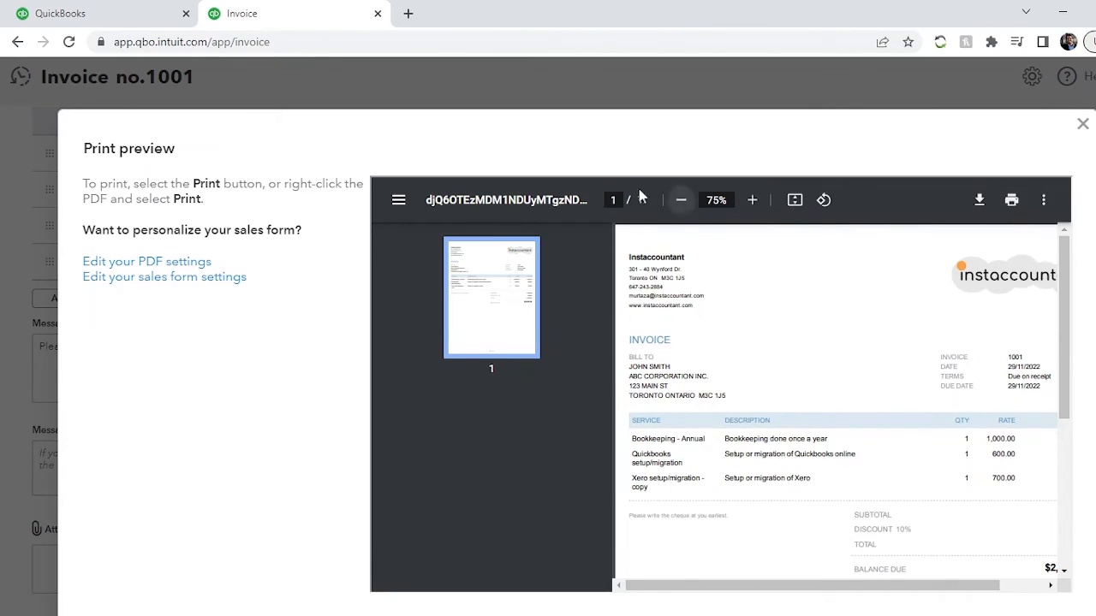
{"action": "left_click", "coordinate": [678, 212]}
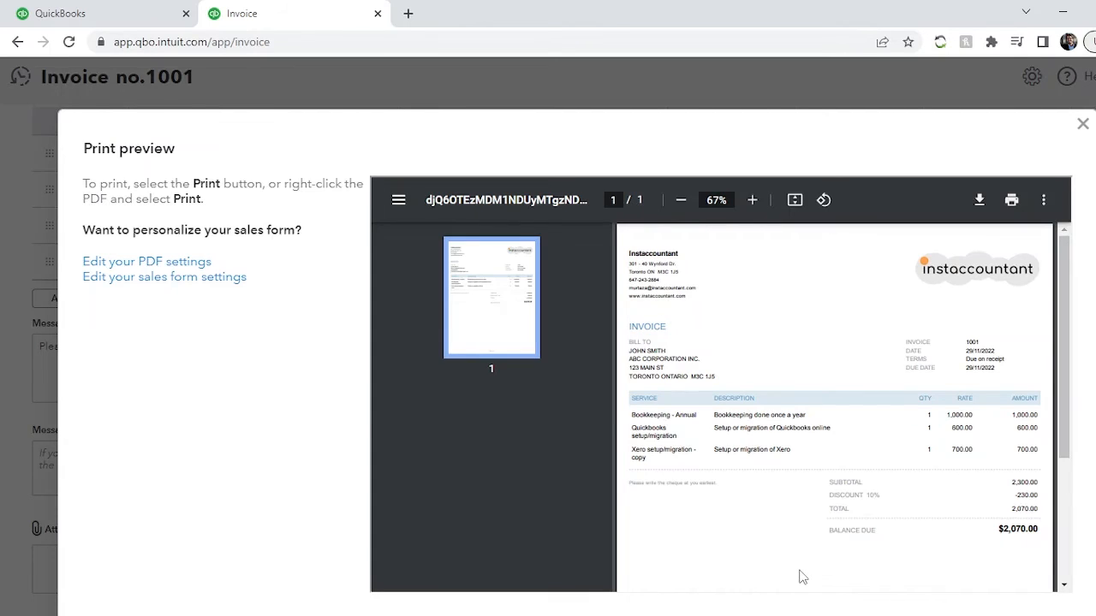
{"action": "left_click", "coordinate": [1069, 119]}
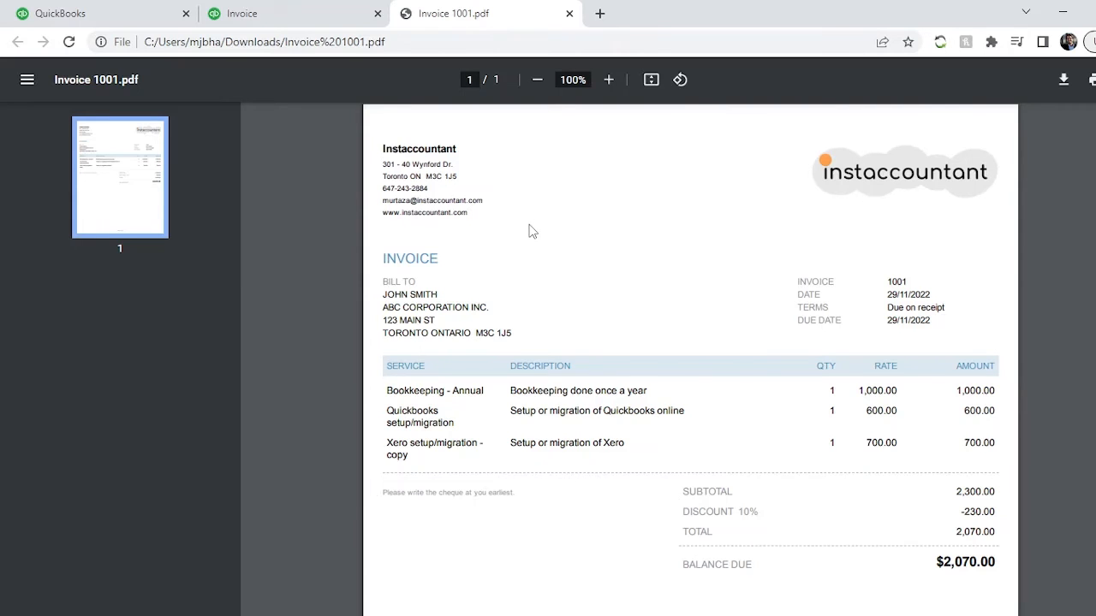
- Examine the downloaded invoice PDF's billing details, invoice date, payment terms and due date
{"action": "scroll", "coordinate": [539, 230], "scroll_direction": "down", "scroll_amount": 3}
{"action": "scroll", "coordinate": [538, 231], "scroll_direction": "up", "scroll_amount": 3}
{"action": "left_click_drag", "start_coordinate": [388, 286], "coordinate": [384, 315]}
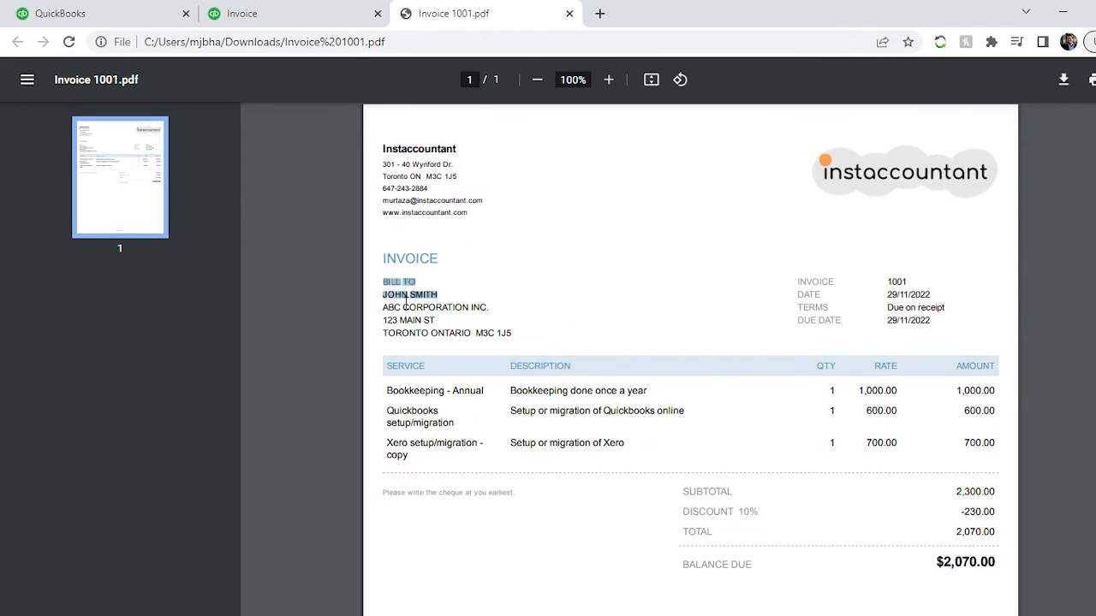
{"action": "left_click", "coordinate": [405, 299]}
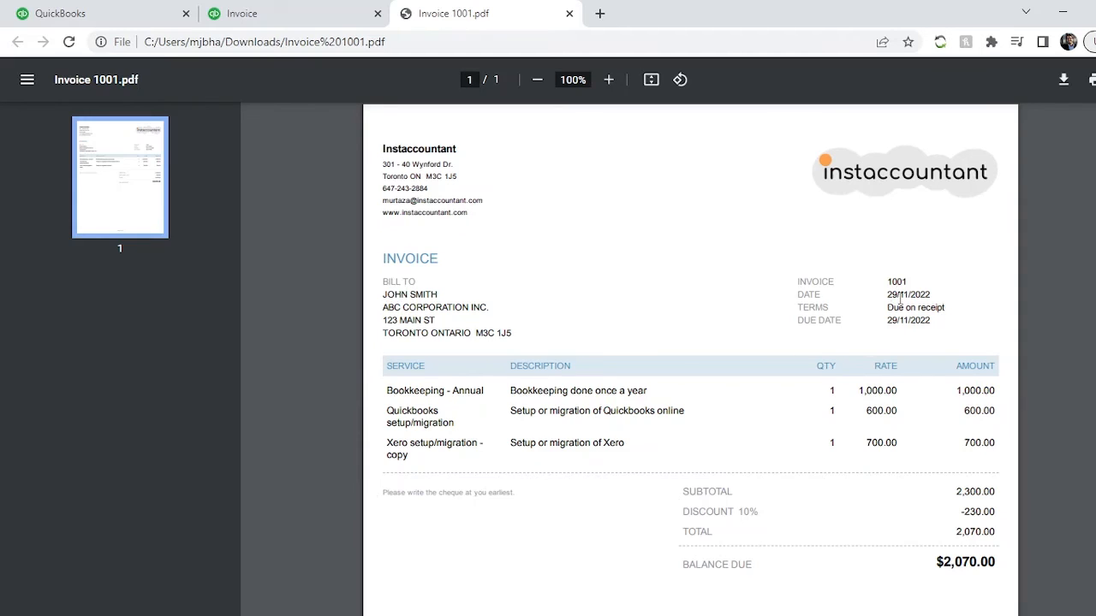
{"action": "left_click_drag", "start_coordinate": [889, 309], "coordinate": [988, 308]}
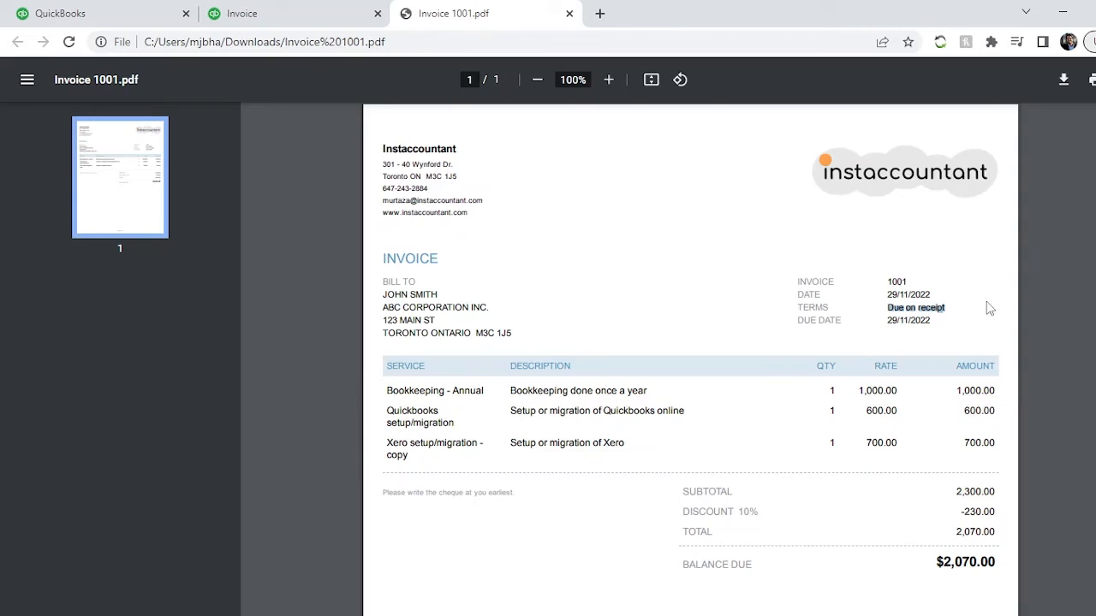
{"action": "left_click", "coordinate": [905, 326]}
{"action": "scroll", "coordinate": [896, 273], "scroll_direction": "down", "scroll_amount": 3}
{"action": "scroll", "coordinate": [896, 276], "scroll_direction": "up", "scroll_amount": 2}
{"action": "scroll", "coordinate": [894, 273], "scroll_direction": "up", "scroll_amount": 1}
- Examine the discount, balance due, payment terms and customer message in the invoice PDF
{"action": "left_click_drag", "start_coordinate": [682, 512], "coordinate": [760, 512]}
{"action": "left_click_drag", "start_coordinate": [960, 514], "coordinate": [993, 509]}
{"action": "left_click", "coordinate": [980, 530]}
{"action": "scroll", "coordinate": [964, 506], "scroll_direction": "down", "scroll_amount": 3}
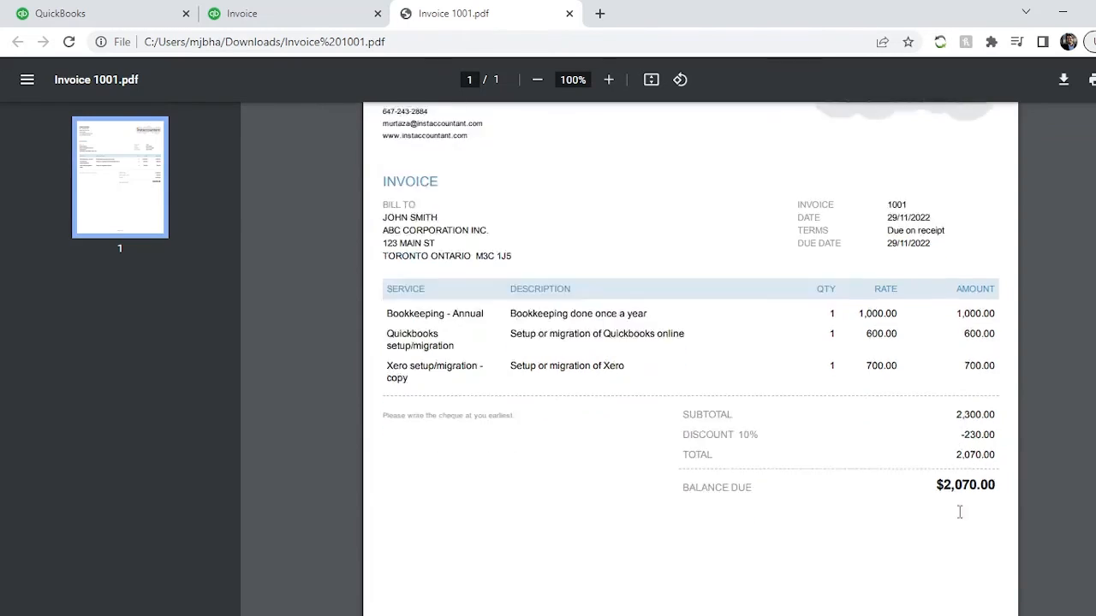
{"action": "left_click_drag", "start_coordinate": [692, 358], "coordinate": [981, 355]}
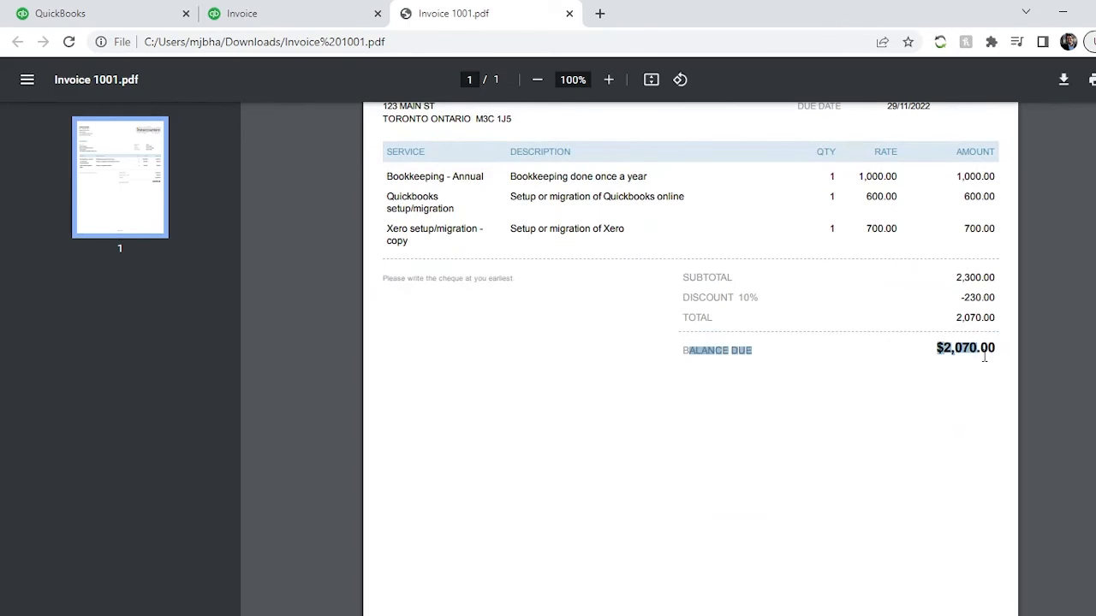
{"action": "left_click", "coordinate": [921, 421]}
{"action": "scroll", "coordinate": [932, 437], "scroll_direction": "up", "scroll_amount": 3}
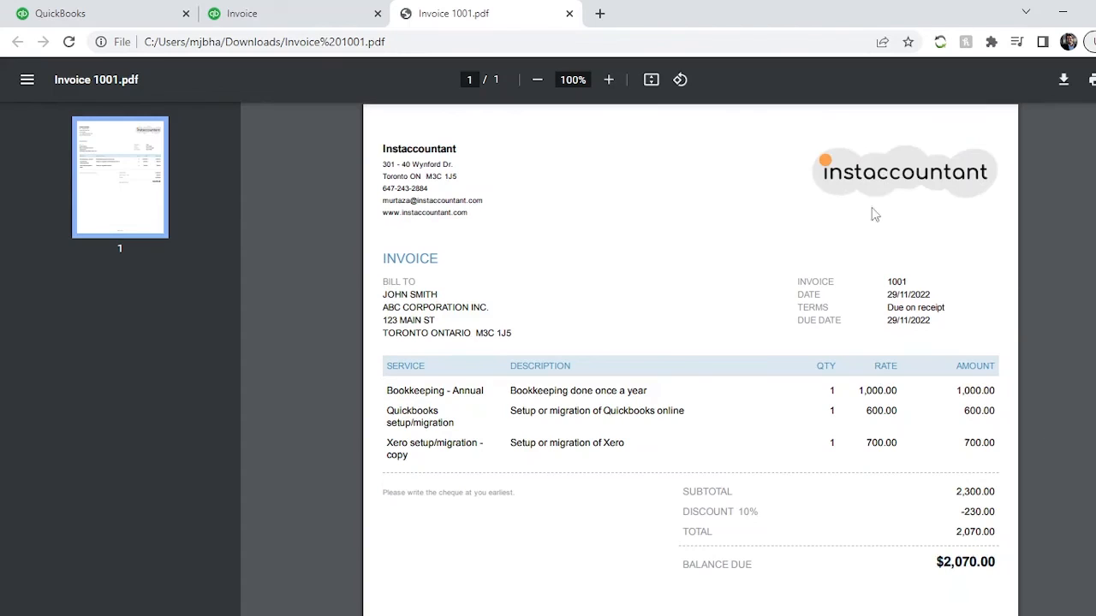
{"action": "left_click_drag", "start_coordinate": [886, 307], "coordinate": [961, 301]}
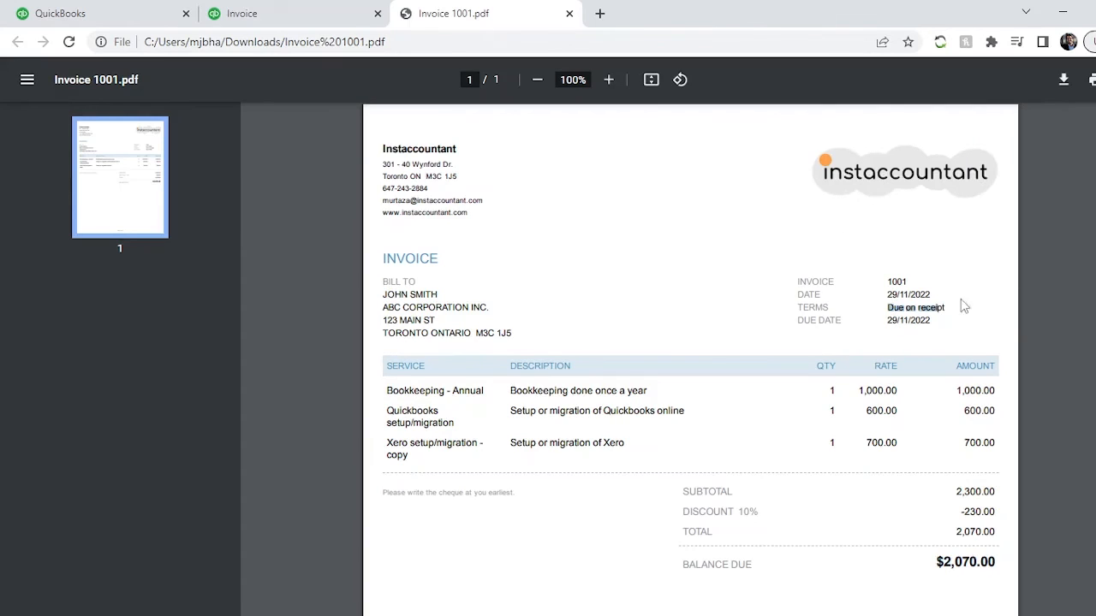
{"action": "left_click", "coordinate": [775, 520]}
{"action": "scroll", "coordinate": [552, 543], "scroll_direction": "down", "scroll_amount": 3}
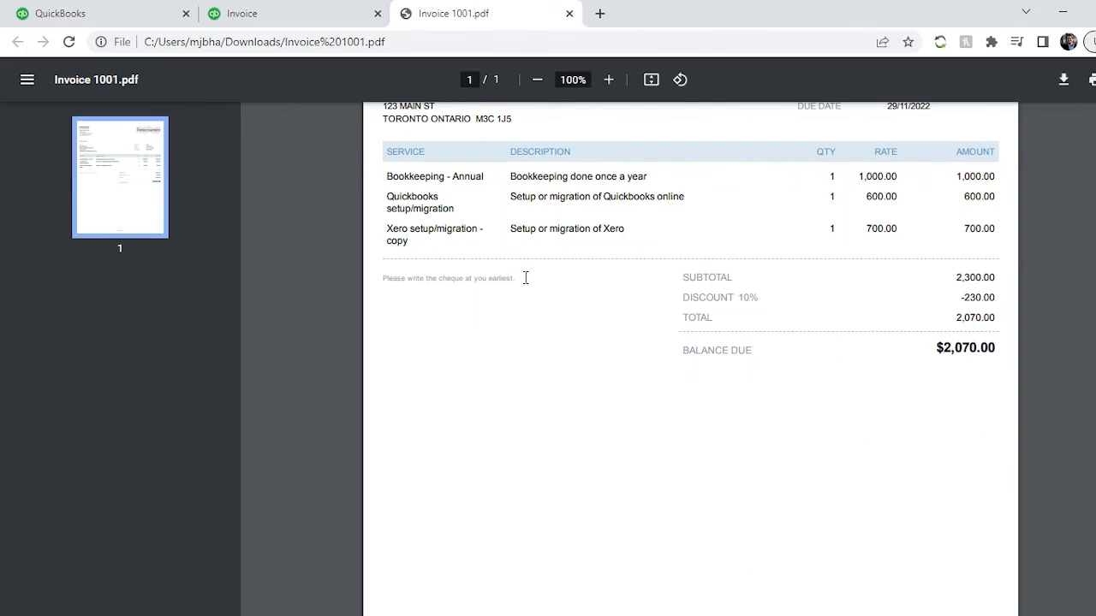
{"action": "left_click_drag", "start_coordinate": [526, 278], "coordinate": [365, 279]}
{"action": "left_click", "coordinate": [464, 324]}
- Compare the message entered on the invoice form with the PDF, and return to the form
{"action": "left_click", "coordinate": [310, 10]}
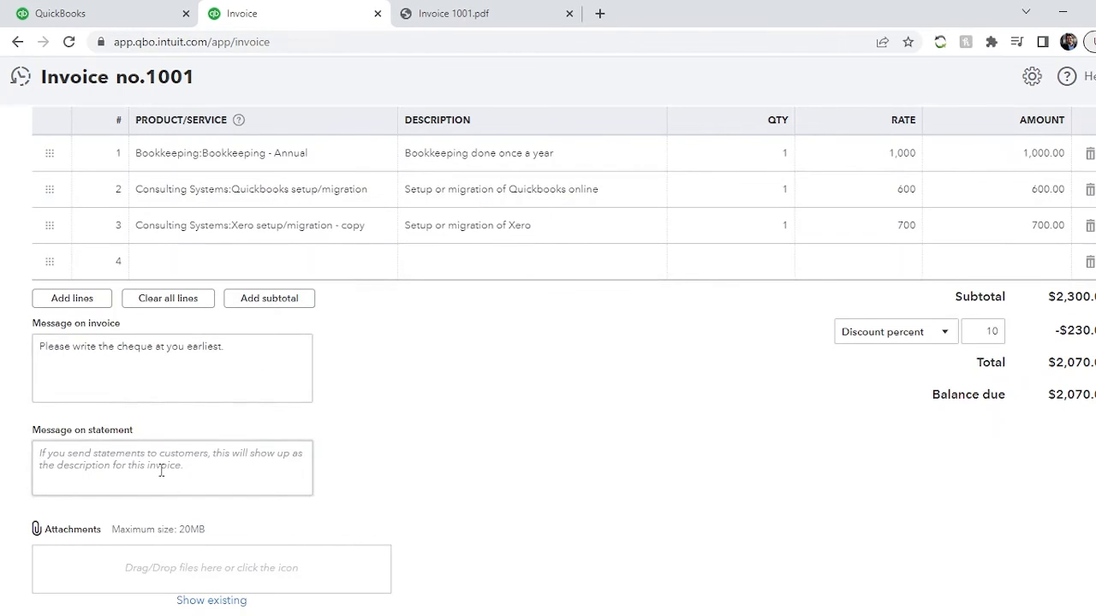
{"action": "left_click", "coordinate": [227, 346]}
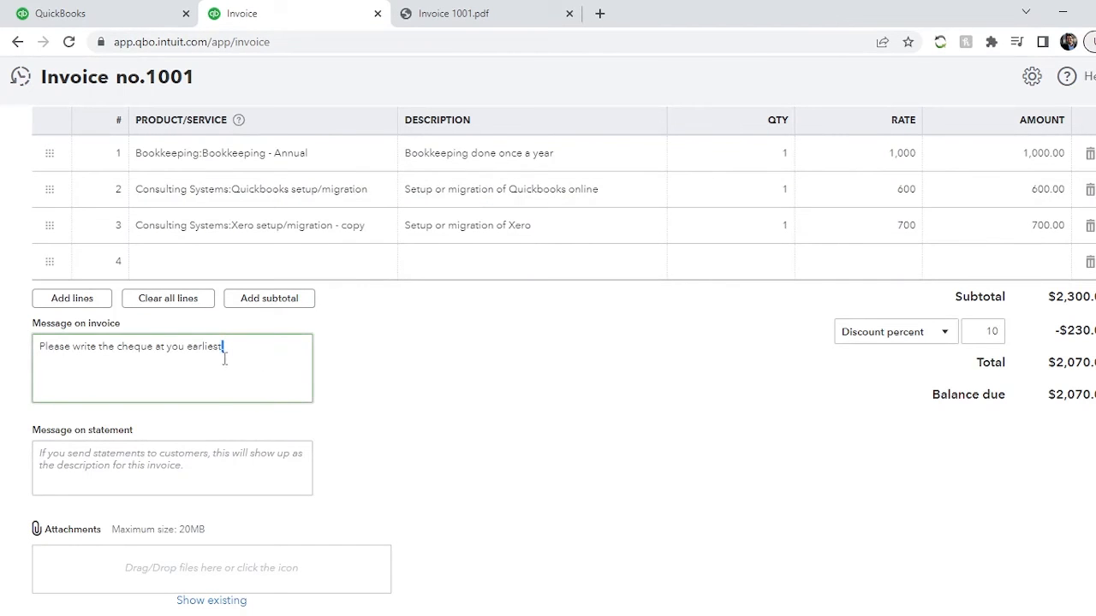
{"action": "left_click", "coordinate": [522, 14]}
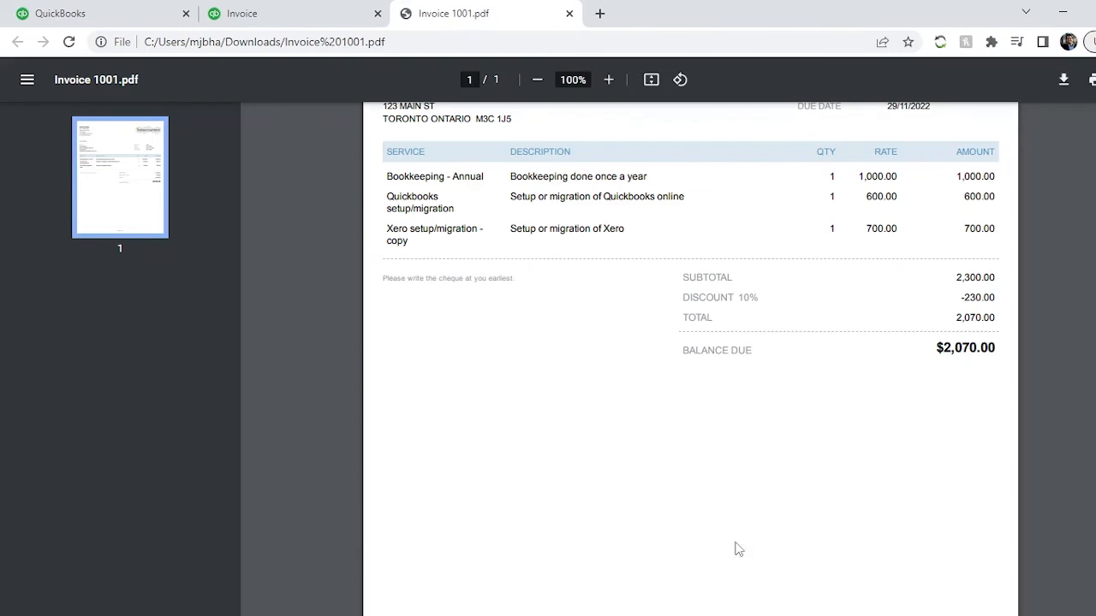
{"action": "scroll", "coordinate": [678, 524], "scroll_direction": "down", "scroll_amount": 1}
{"action": "scroll", "coordinate": [677, 523], "scroll_direction": "up", "scroll_amount": 5}
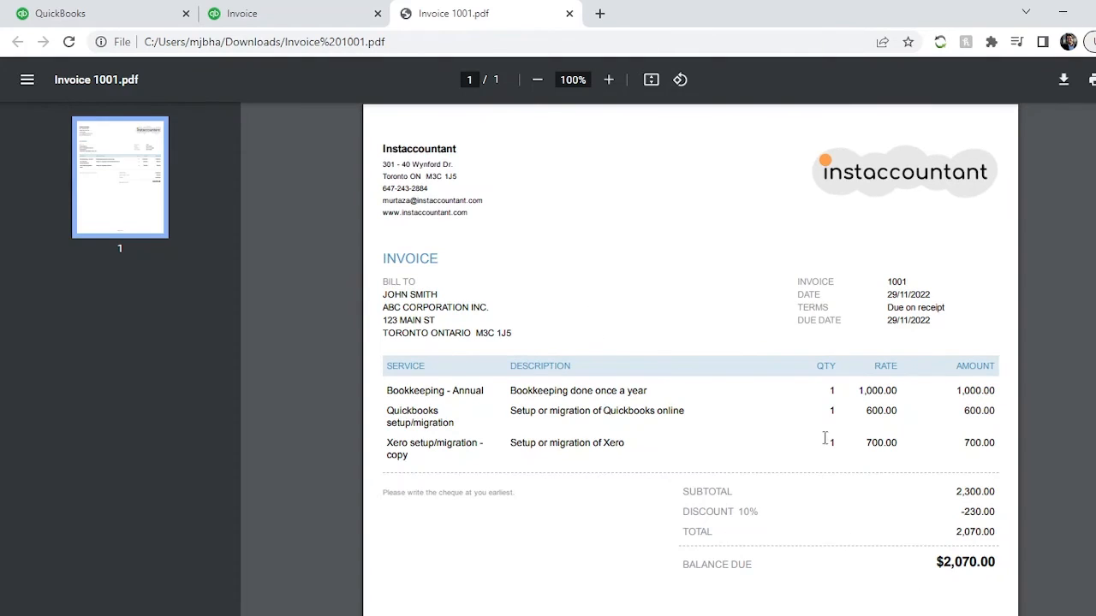
{"action": "left_click", "coordinate": [262, 12]}
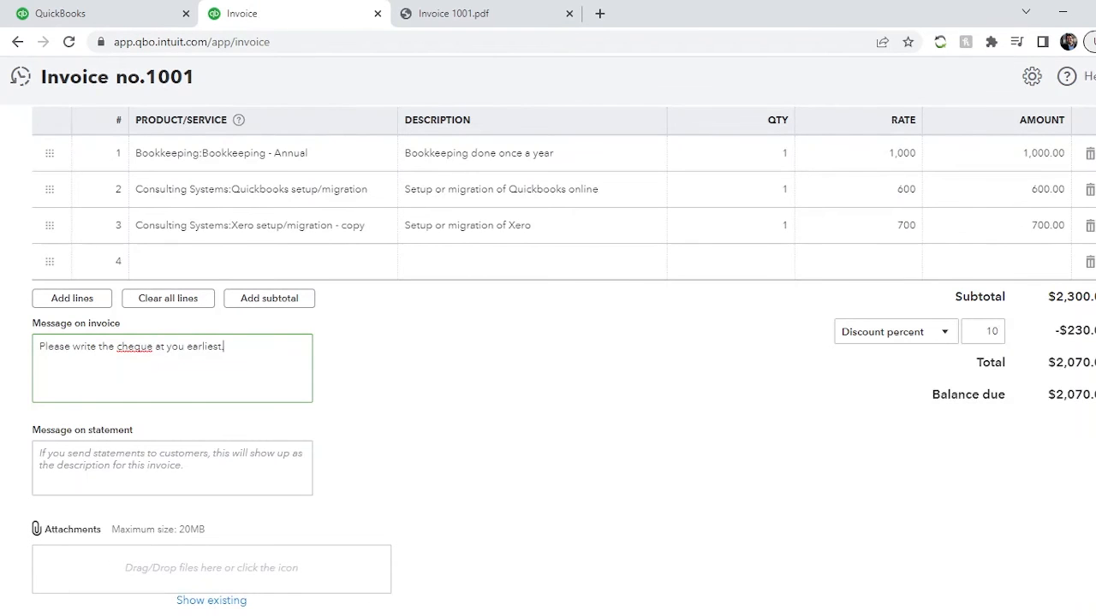
- Look over the invoice form and check its available save options without choosing one
{"action": "scroll", "coordinate": [440, 546], "scroll_direction": "up", "scroll_amount": 5}
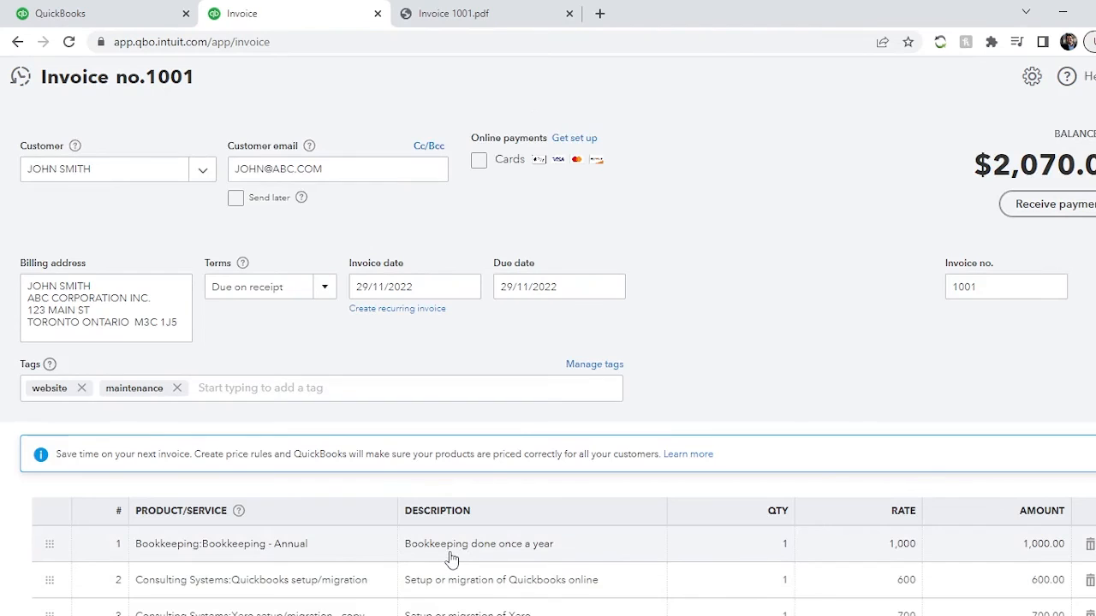
{"action": "scroll", "coordinate": [451, 558], "scroll_direction": "down", "scroll_amount": 5}
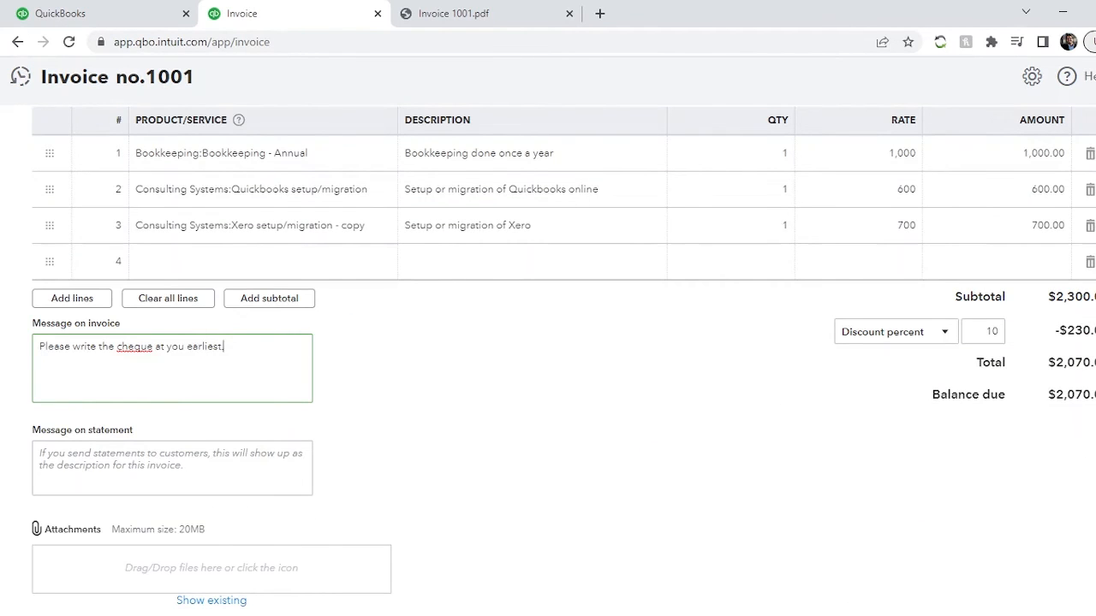
{"action": "left_click", "coordinate": [1092, 614]}
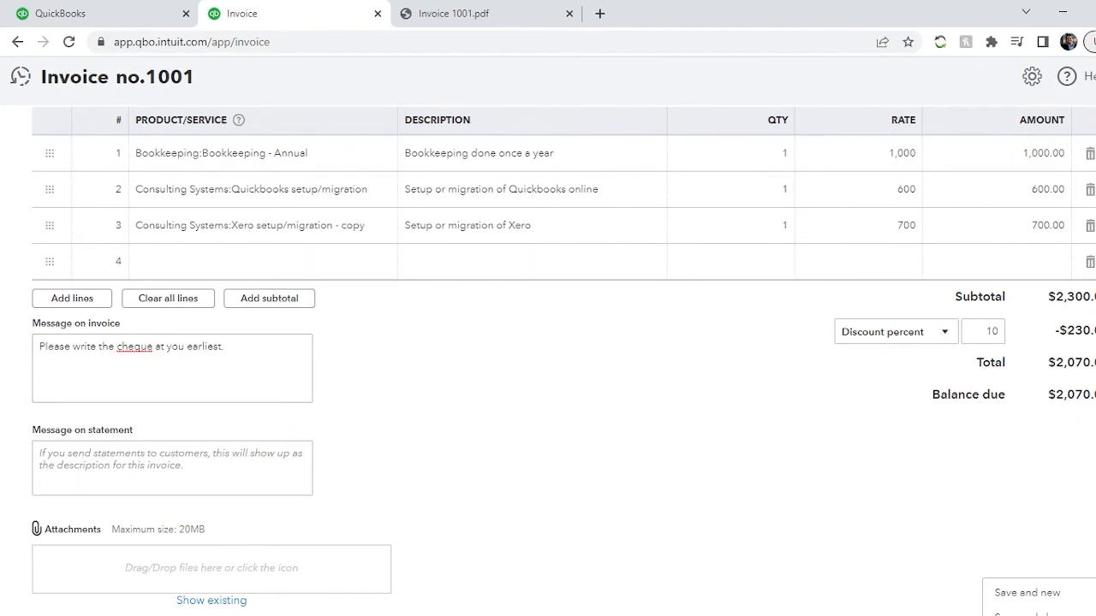
{"action": "left_click", "coordinate": [1093, 614]}
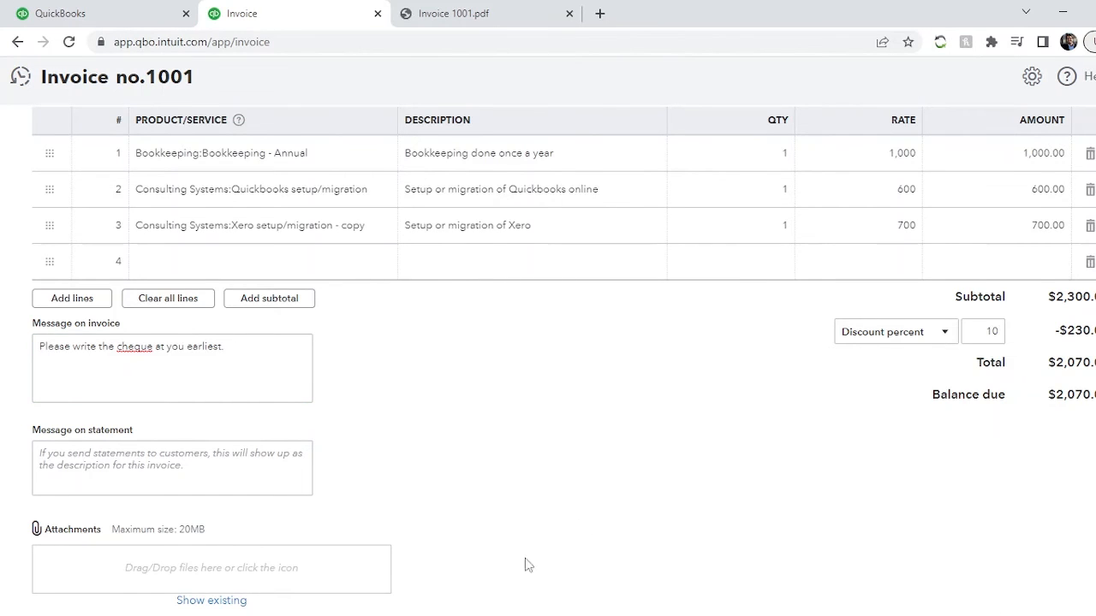
- Replace the customer email on the invoice with the business's general info address
{"action": "scroll", "coordinate": [525, 565], "scroll_direction": "up", "scroll_amount": 5}
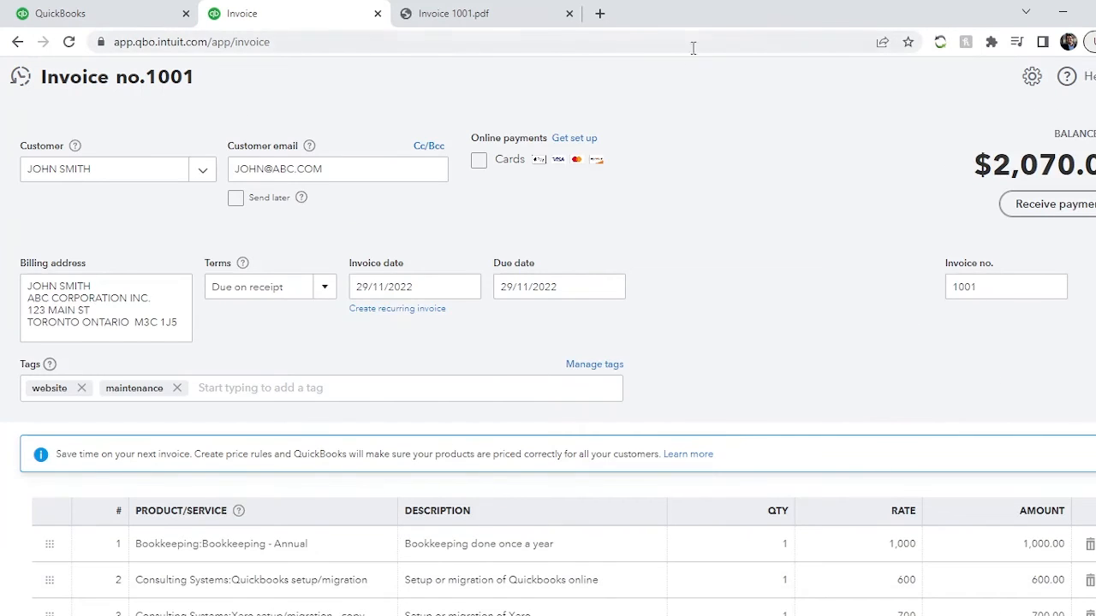
{"action": "left_click", "coordinate": [332, 169]}
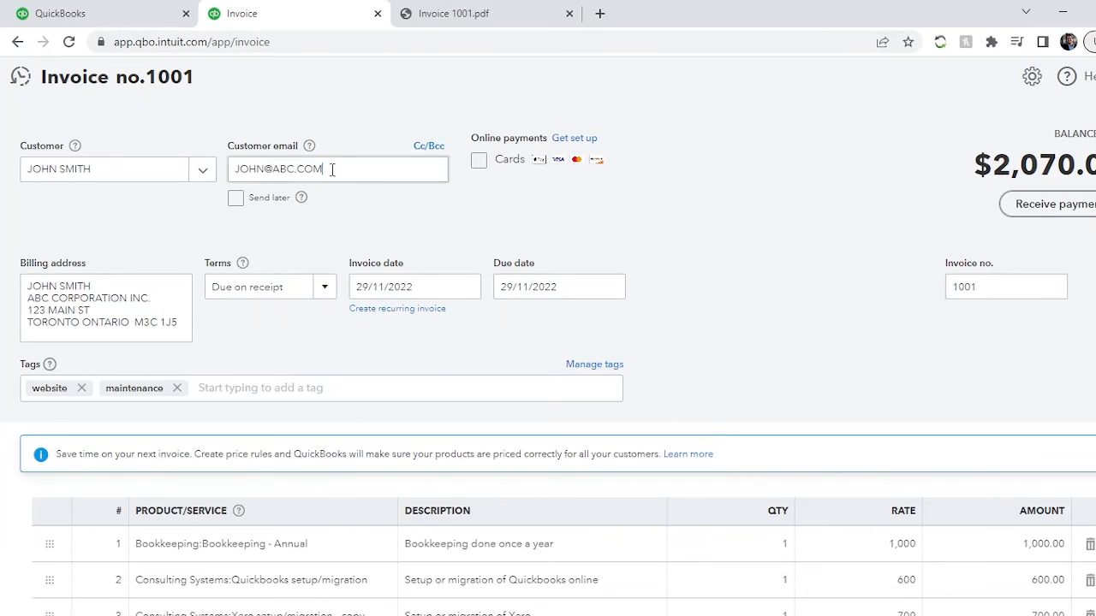
{"action": "triple_click", "coordinate": [332, 169]}
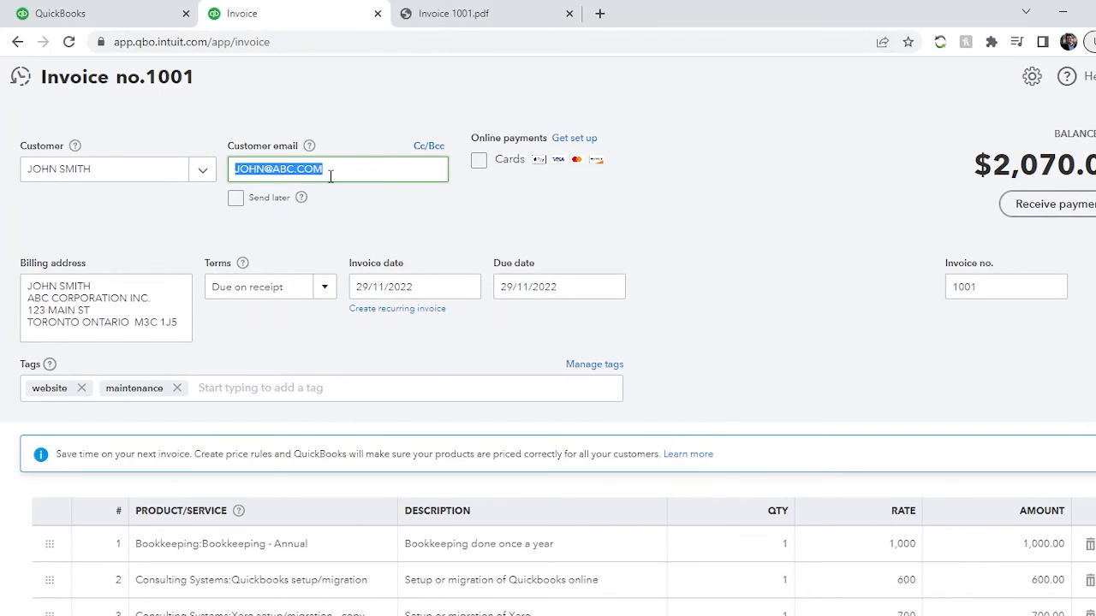
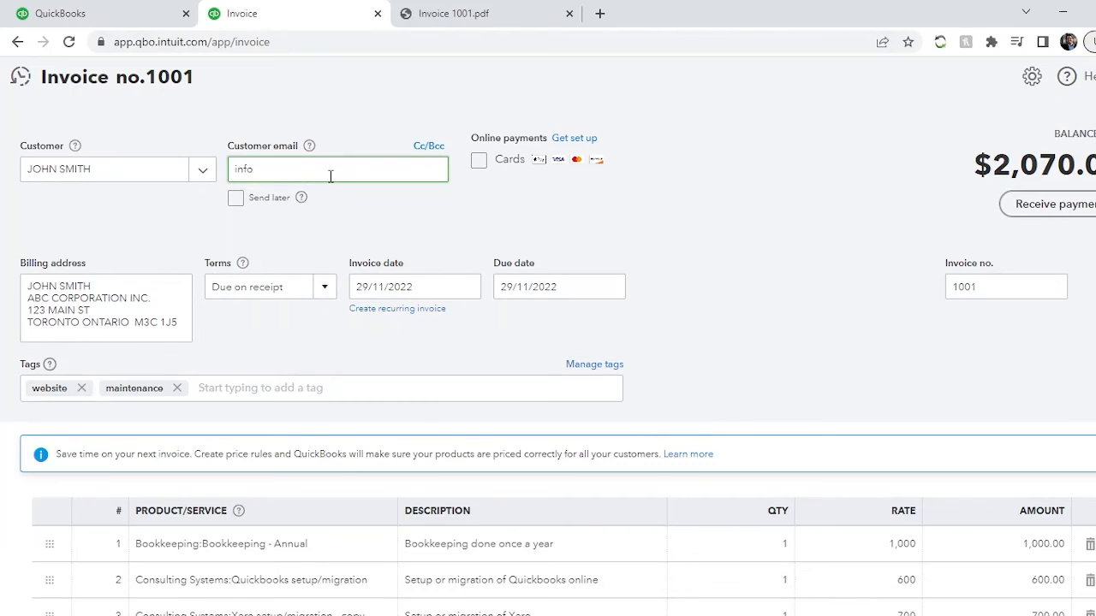
{"action": "key", "text": "Tab"}
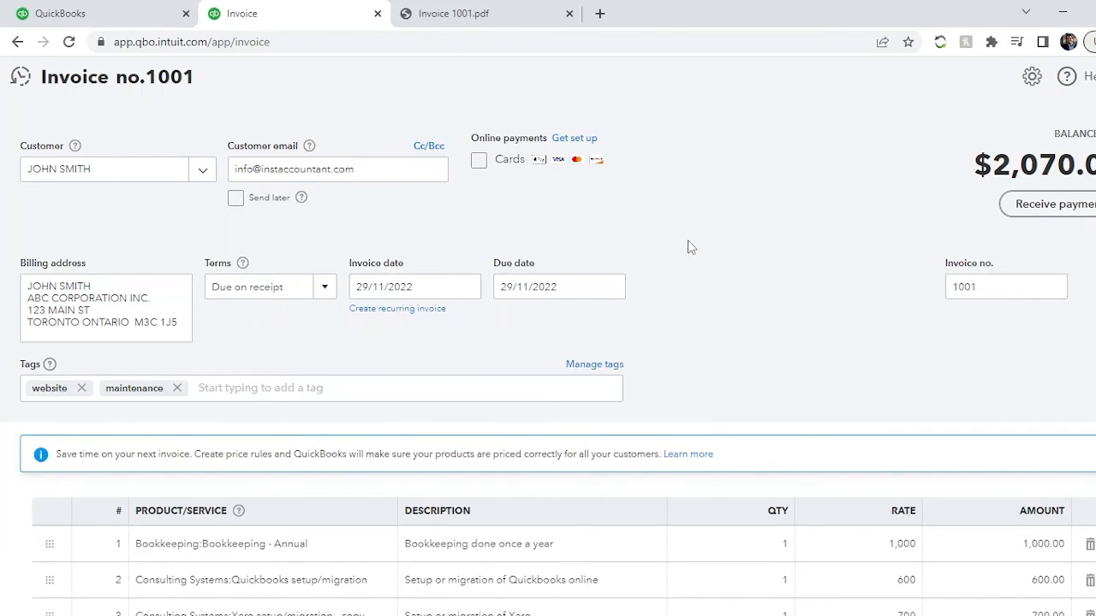
- Save the invoice for sending, review the email preview down to its footer, and send the email and close the invoice
{"action": "scroll", "coordinate": [758, 416], "scroll_direction": "down", "scroll_amount": 5}
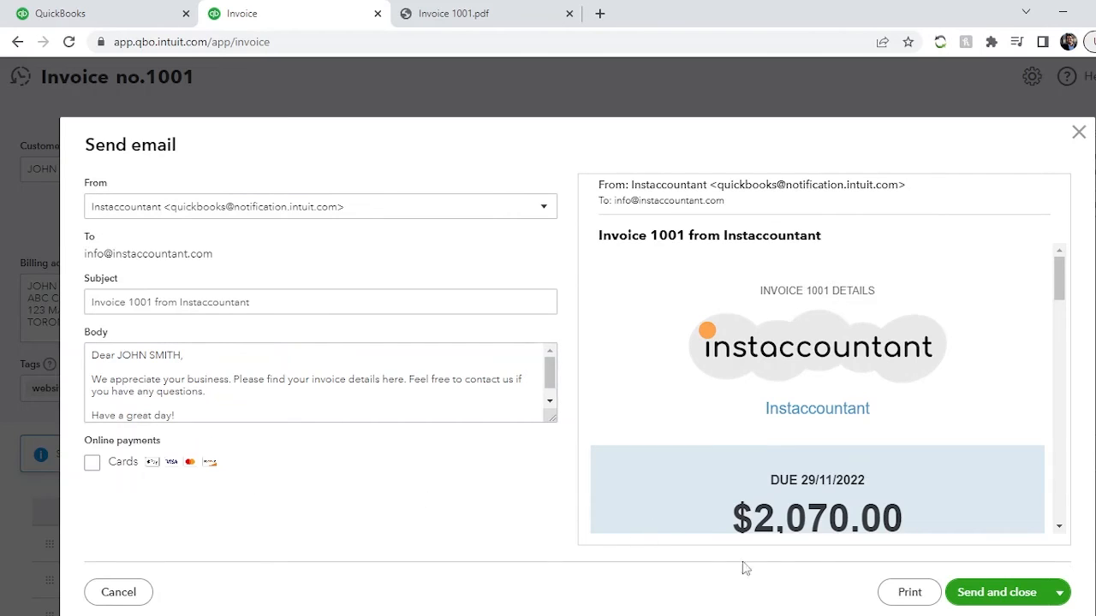
{"action": "left_click", "coordinate": [92, 463]}
{"action": "scroll", "coordinate": [758, 350], "scroll_direction": "down", "scroll_amount": 5}
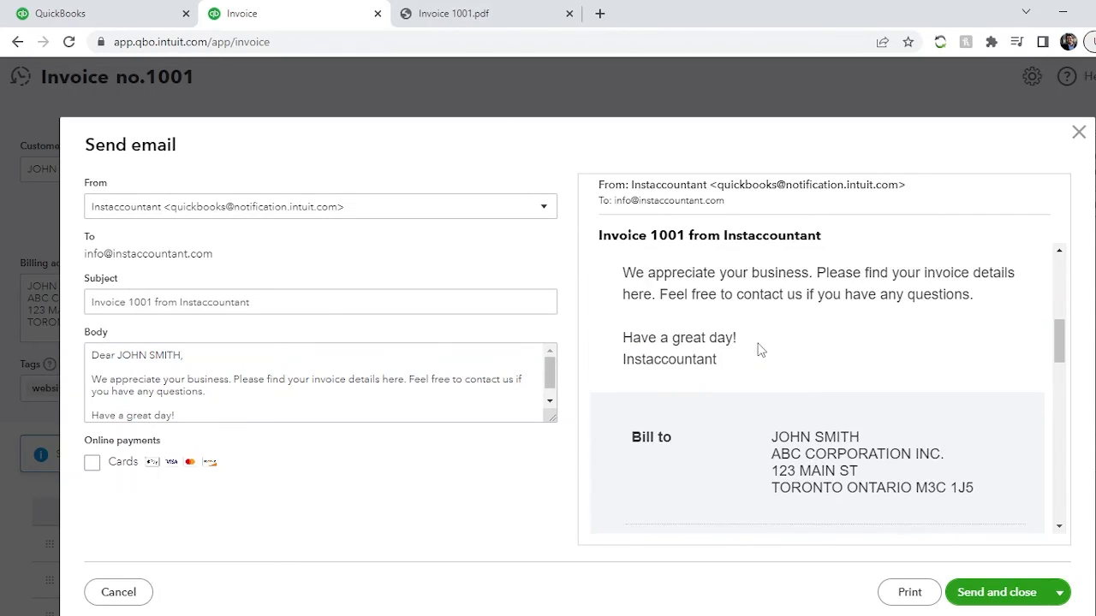
{"action": "scroll", "coordinate": [758, 350], "scroll_direction": "down", "scroll_amount": 5}
{"action": "scroll", "coordinate": [908, 508], "scroll_direction": "down", "scroll_amount": 3}
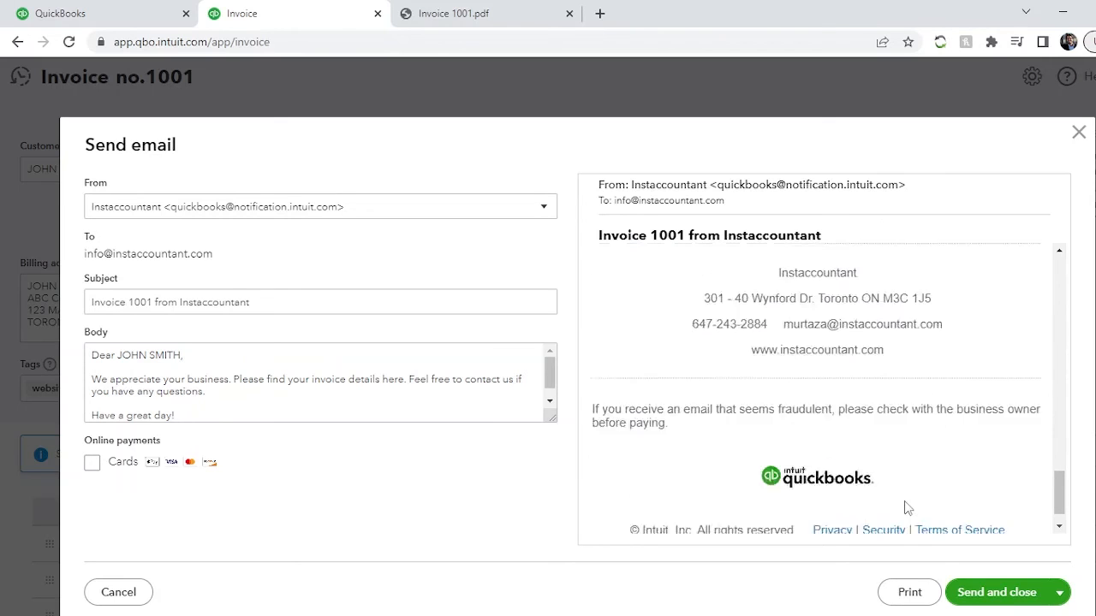
{"action": "scroll", "coordinate": [907, 508], "scroll_direction": "down", "scroll_amount": 1}
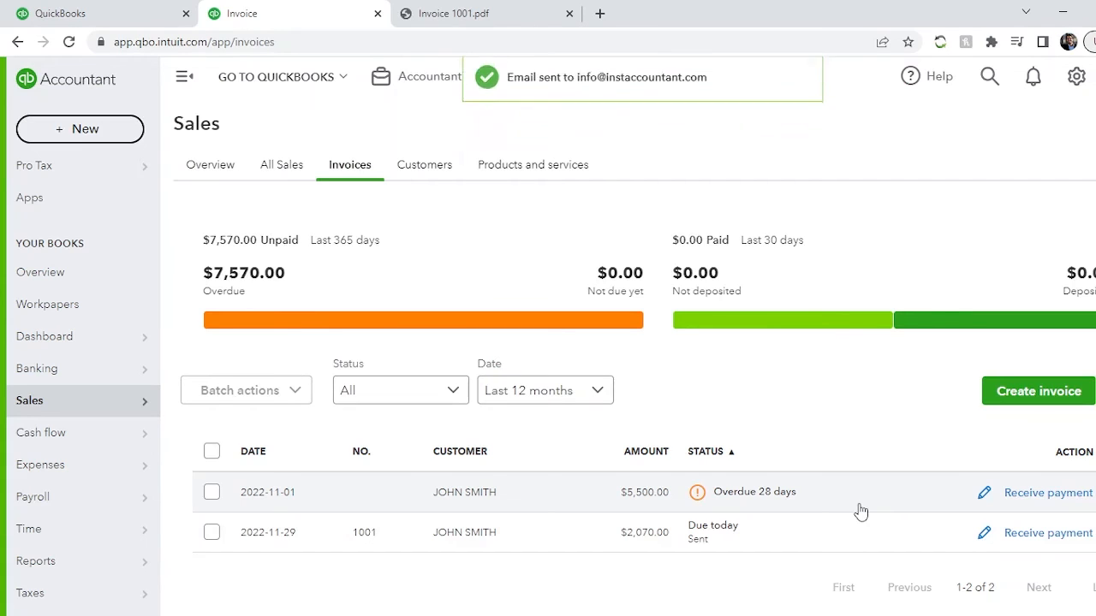
- Open the invoiced customer's record and check the open balance against the total in the transaction list
{"action": "left_click", "coordinate": [428, 172]}
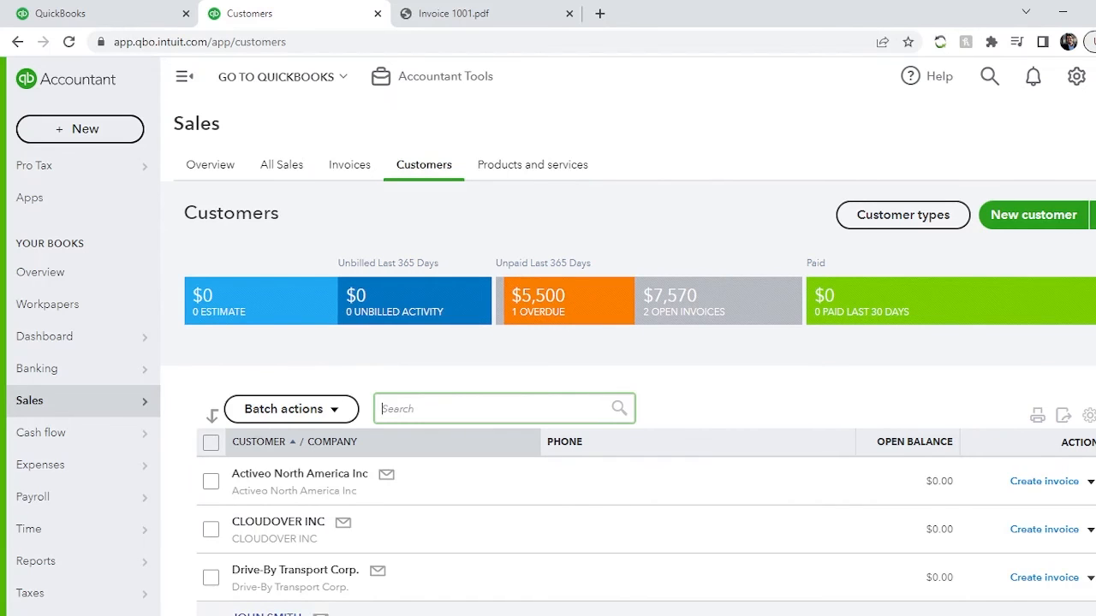
{"action": "left_click", "coordinate": [268, 614]}
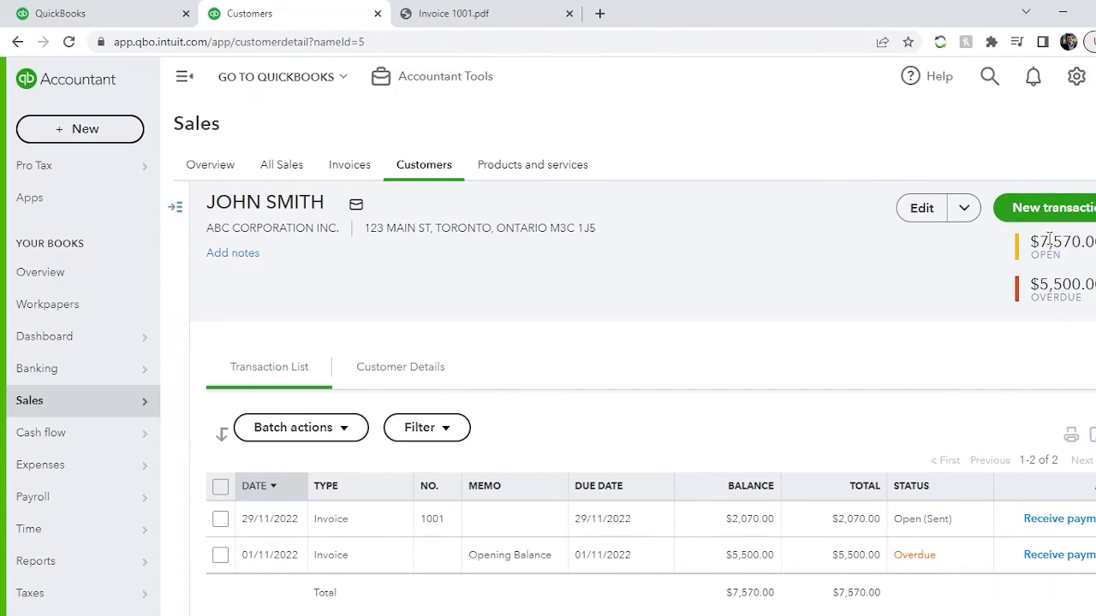
{"action": "left_click_drag", "start_coordinate": [1036, 242], "coordinate": [1094, 243]}
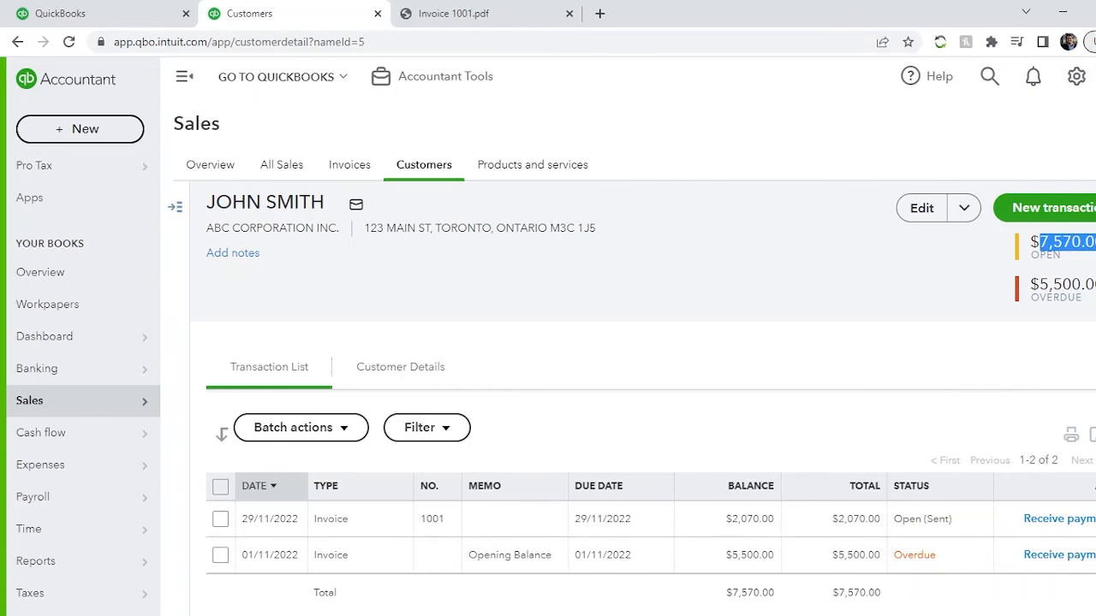
{"action": "left_click", "coordinate": [1054, 243]}
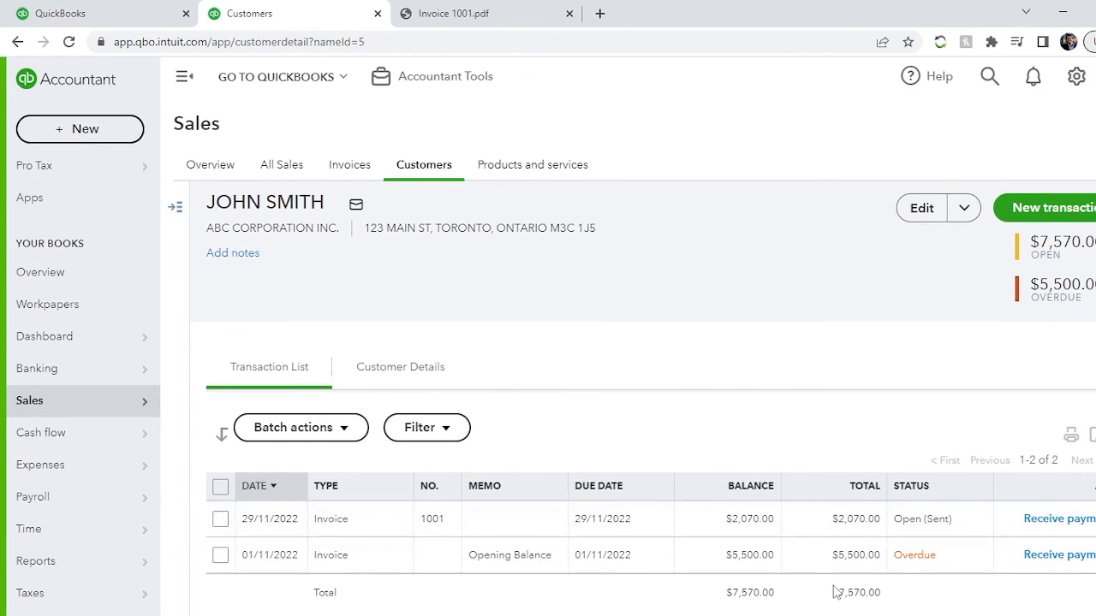
{"action": "left_click_drag", "start_coordinate": [839, 594], "coordinate": [882, 595]}
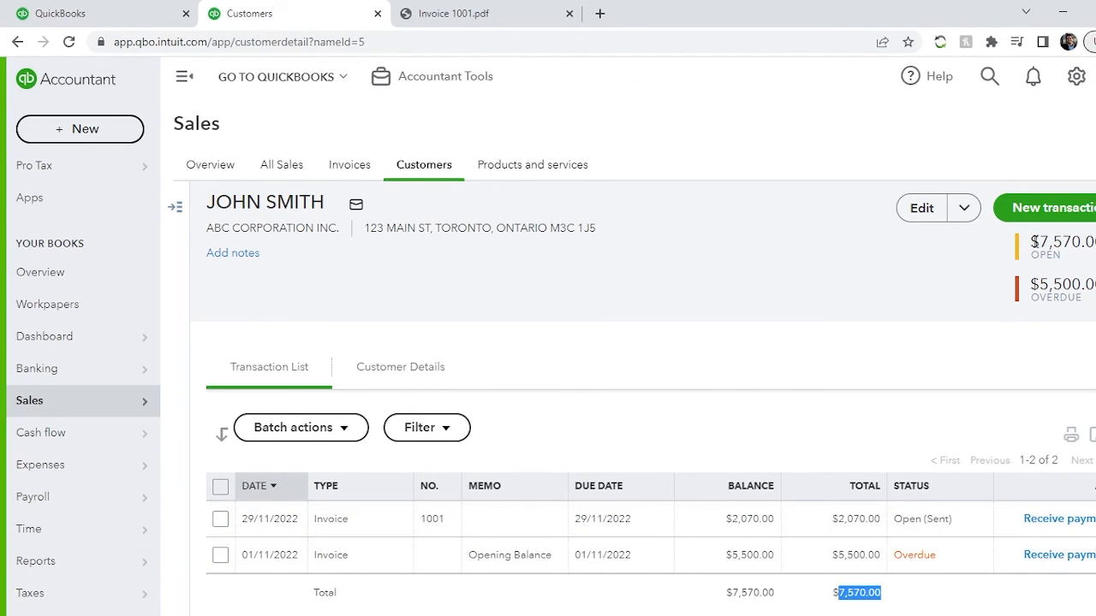
- Examine the open and overdue balances in the customer record's summary and compare the two amounts
{"action": "left_click_drag", "start_coordinate": [1031, 242], "coordinate": [1093, 243]}
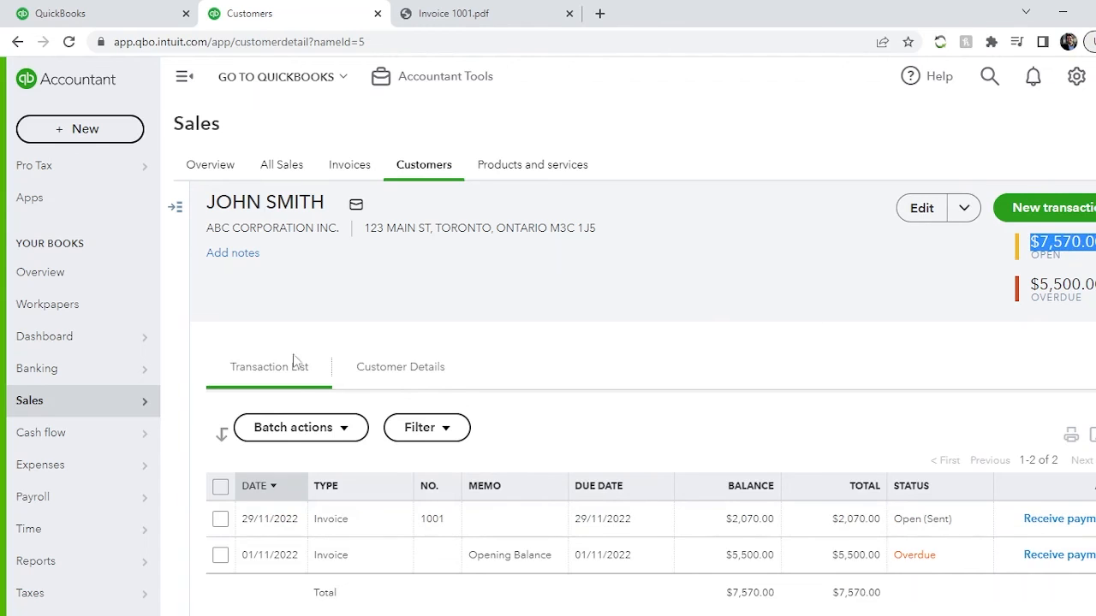
{"action": "mouse_move", "coordinate": [35, 559]}
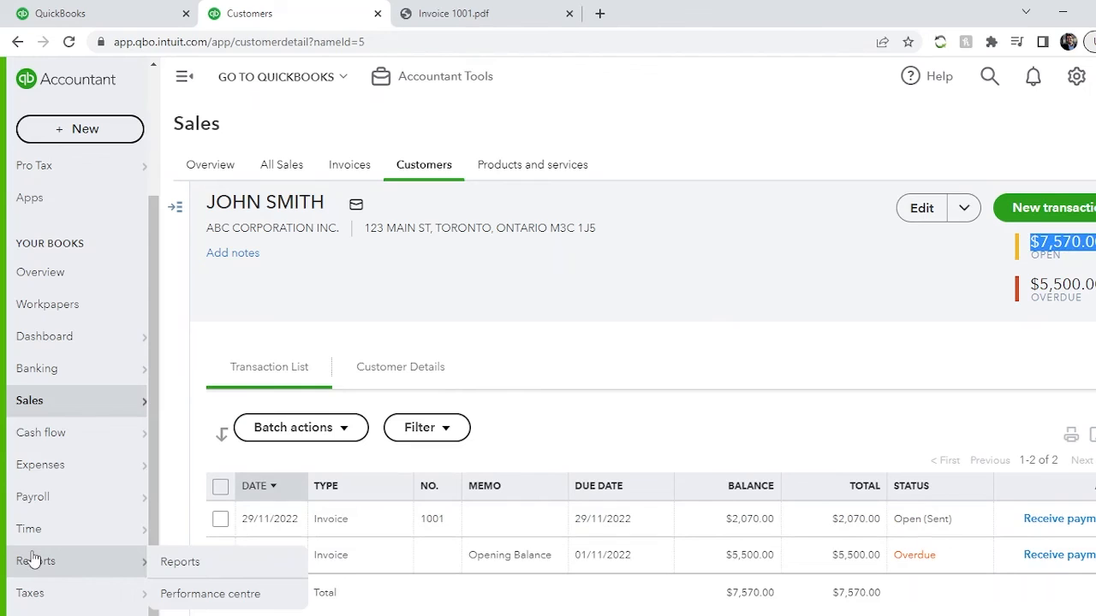
{"action": "left_click", "coordinate": [1050, 285]}
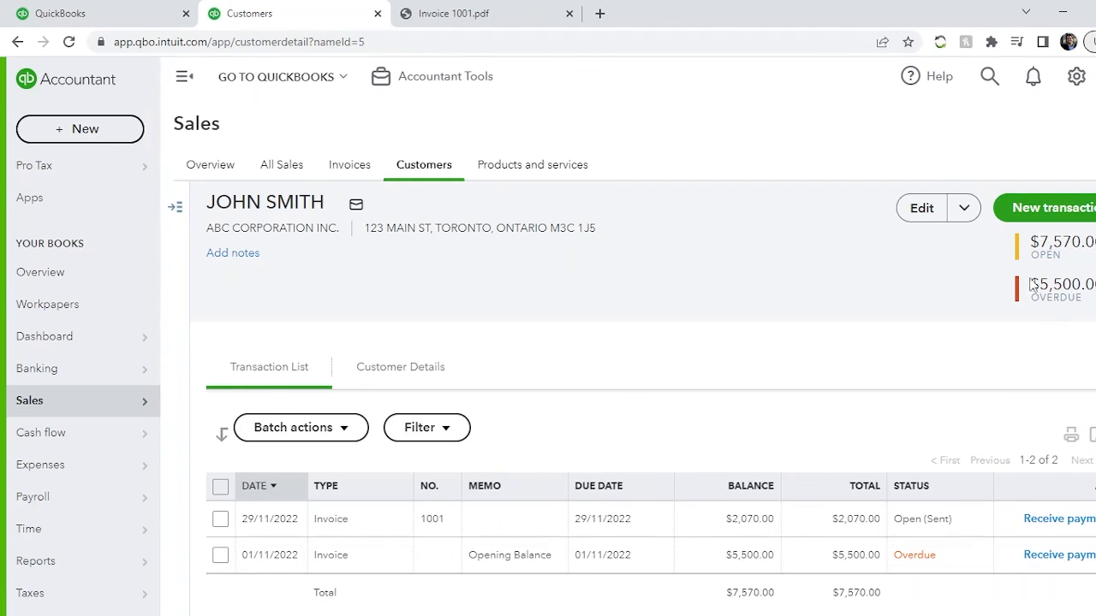
{"action": "left_click_drag", "start_coordinate": [1038, 284], "coordinate": [1095, 285]}
{"action": "left_click", "coordinate": [1071, 286]}
{"action": "double_click", "coordinate": [1065, 247]}
{"action": "left_click", "coordinate": [1061, 262]}
{"action": "left_click_drag", "start_coordinate": [1043, 286], "coordinate": [1084, 290]}
{"action": "left_click", "coordinate": [1069, 291]}
{"action": "left_click_drag", "start_coordinate": [1042, 288], "coordinate": [1030, 286]}
{"action": "left_click", "coordinate": [1000, 355]}
{"action": "left_click", "coordinate": [428, 615]}
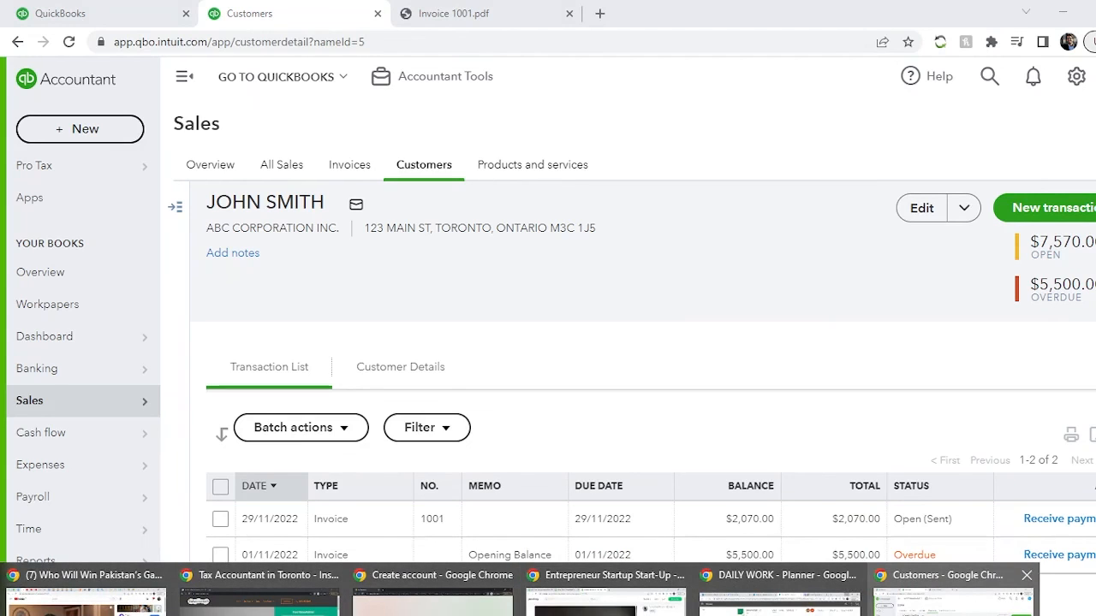
{"action": "left_click", "coordinate": [974, 604]}
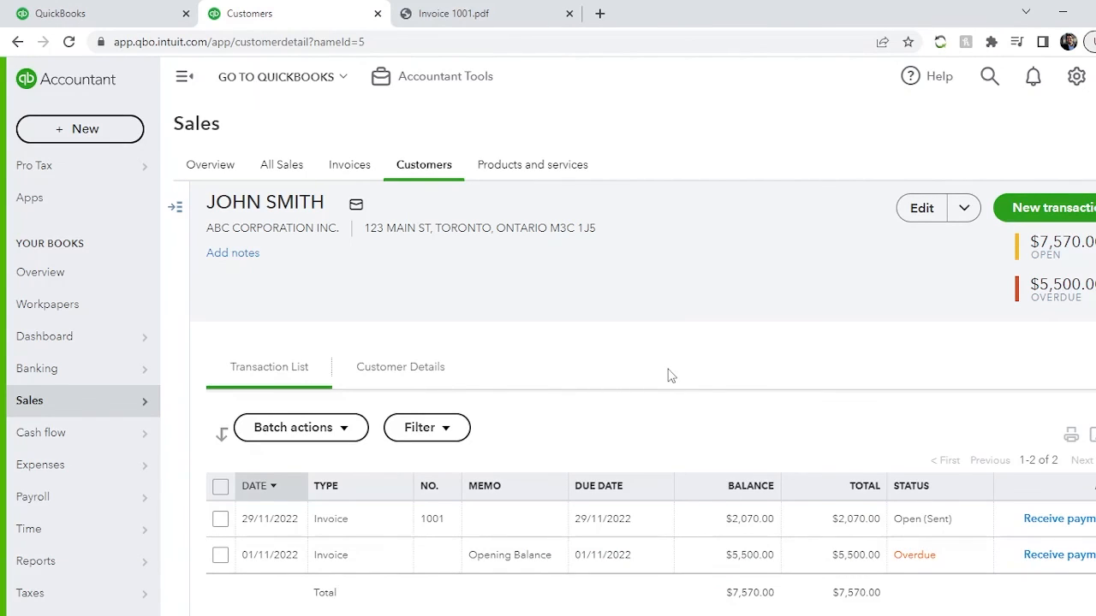
- Open the customer's details and review the contact, address, terms and payment information
{"action": "left_click", "coordinate": [409, 369]}
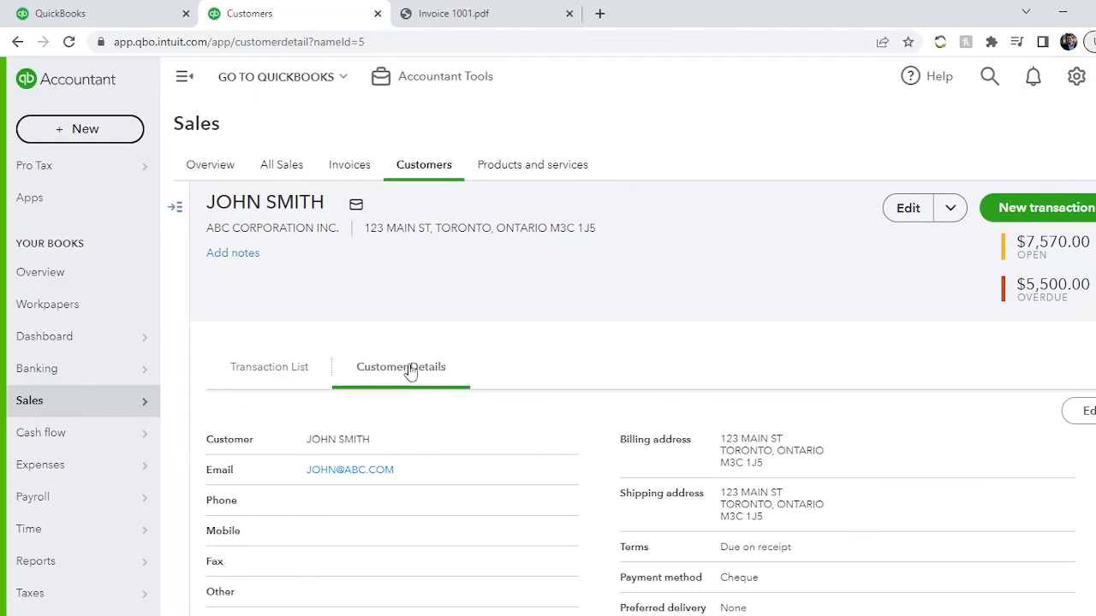
{"action": "scroll", "coordinate": [673, 492], "scroll_direction": "down", "scroll_amount": 1}
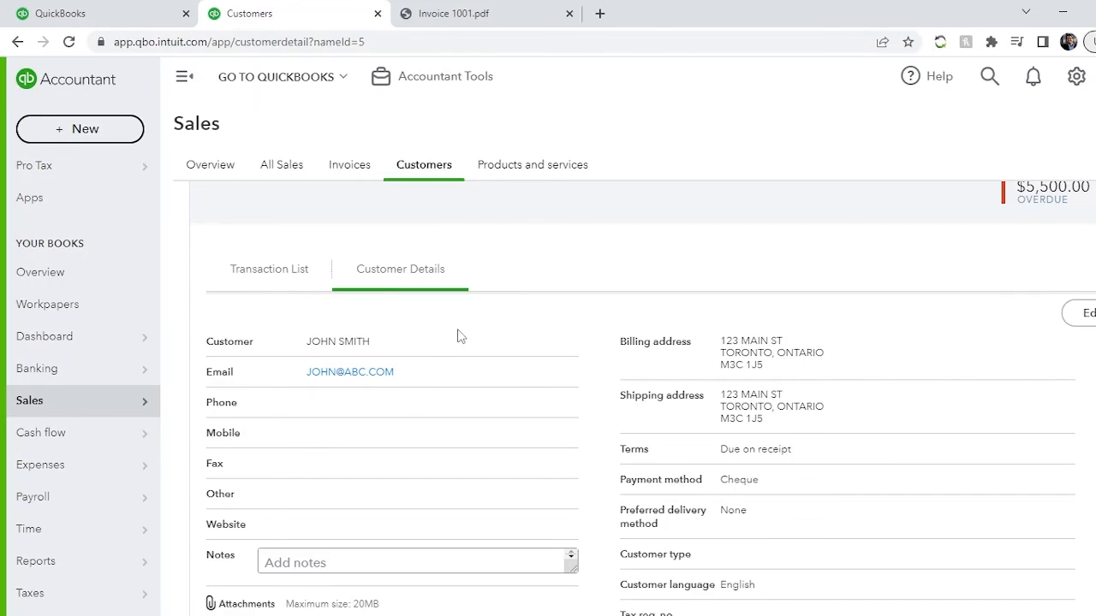
{"action": "scroll", "coordinate": [466, 424], "scroll_direction": "up", "scroll_amount": 1}
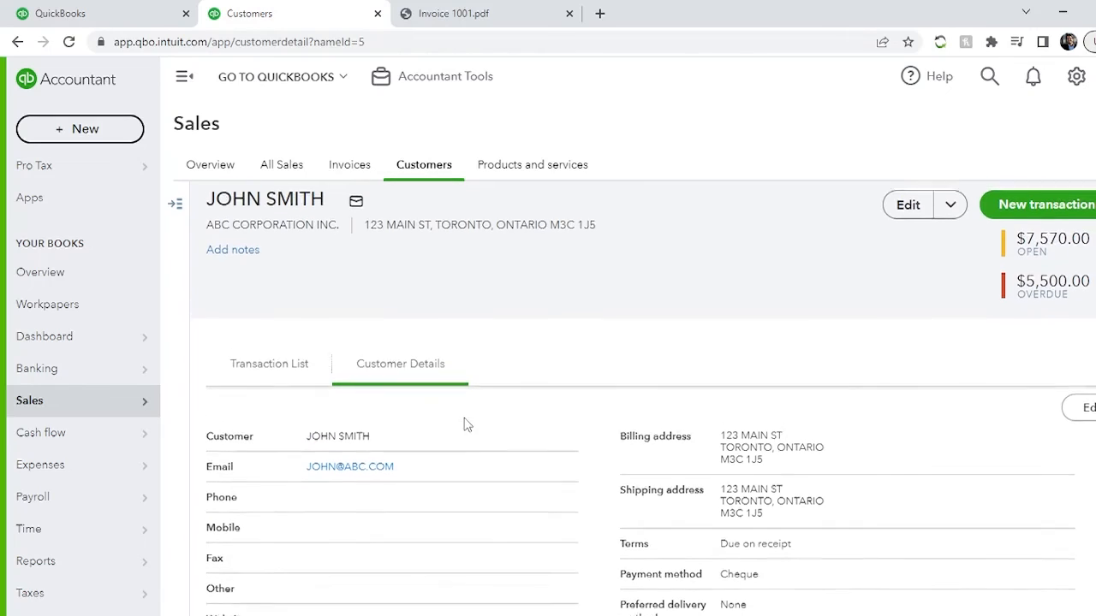
- Open the summary of invoice 1001 from the invoices list and check its total due, invoice date and due date
{"action": "left_click", "coordinate": [349, 166]}
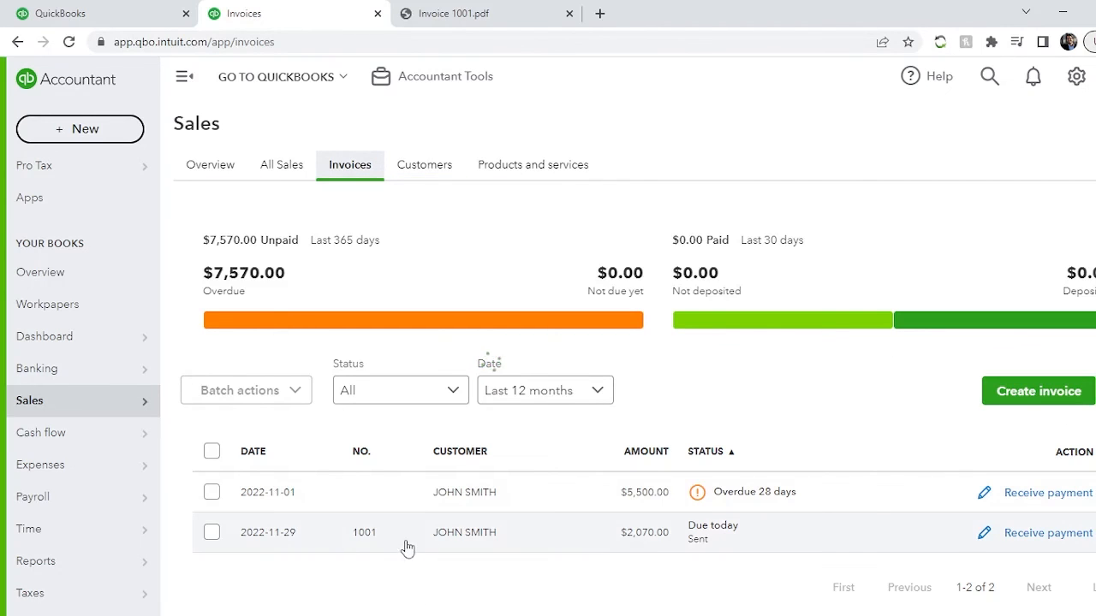
{"action": "left_click", "coordinate": [552, 537]}
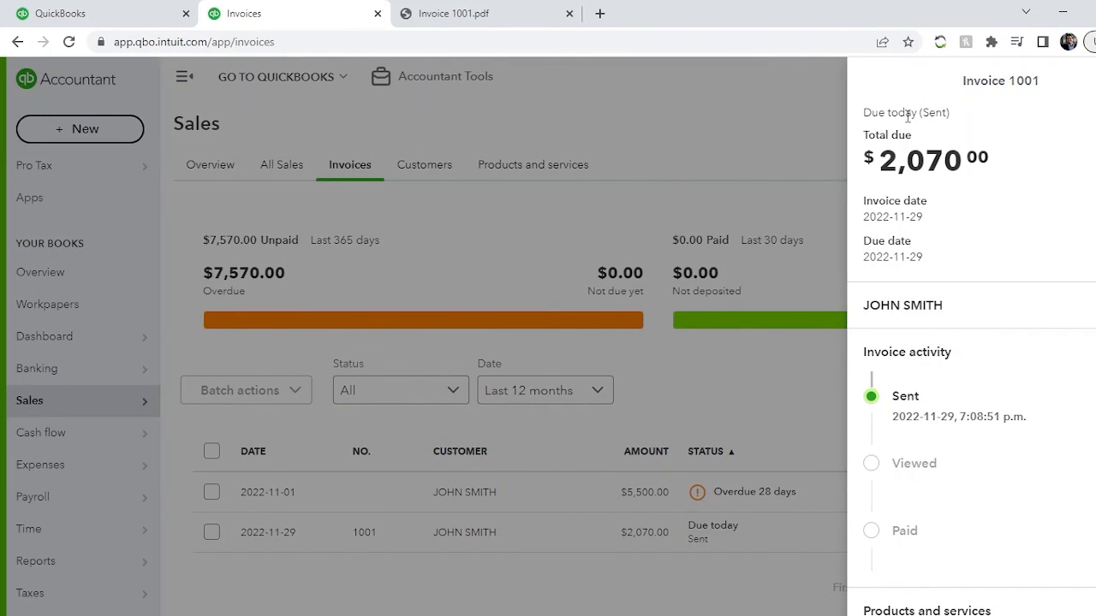
{"action": "left_click_drag", "start_coordinate": [888, 127], "coordinate": [861, 211]}
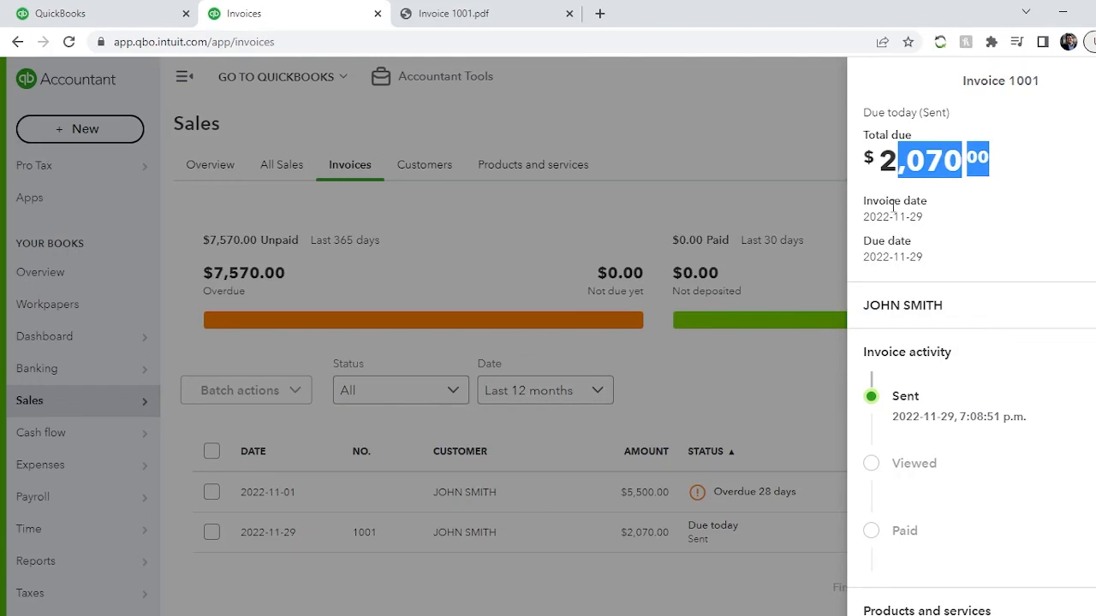
{"action": "left_click_drag", "start_coordinate": [865, 259], "coordinate": [924, 256]}
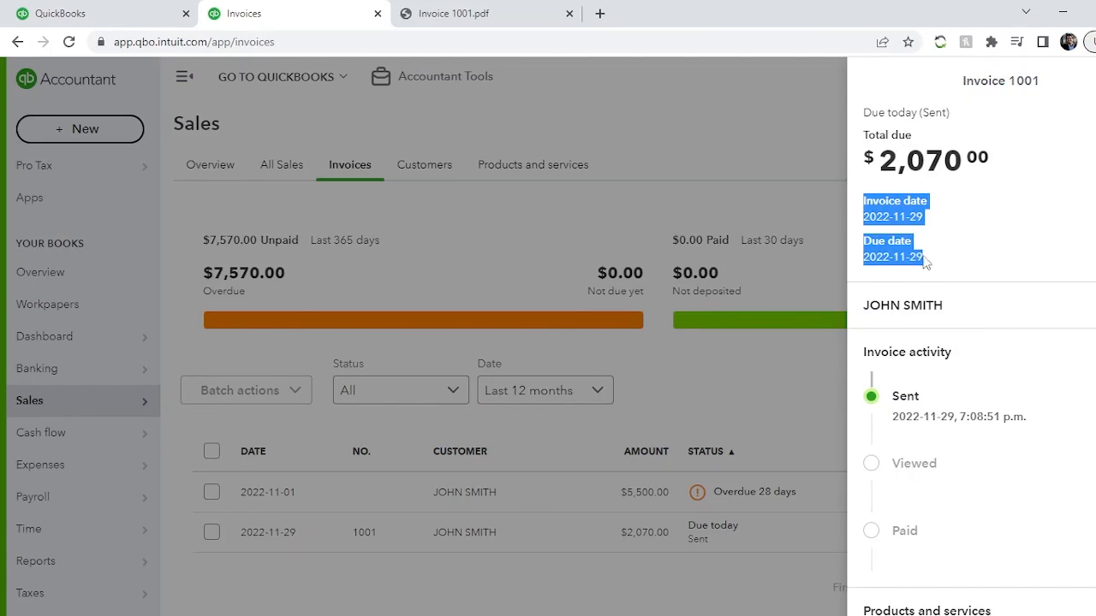
{"action": "left_click", "coordinate": [922, 258]}
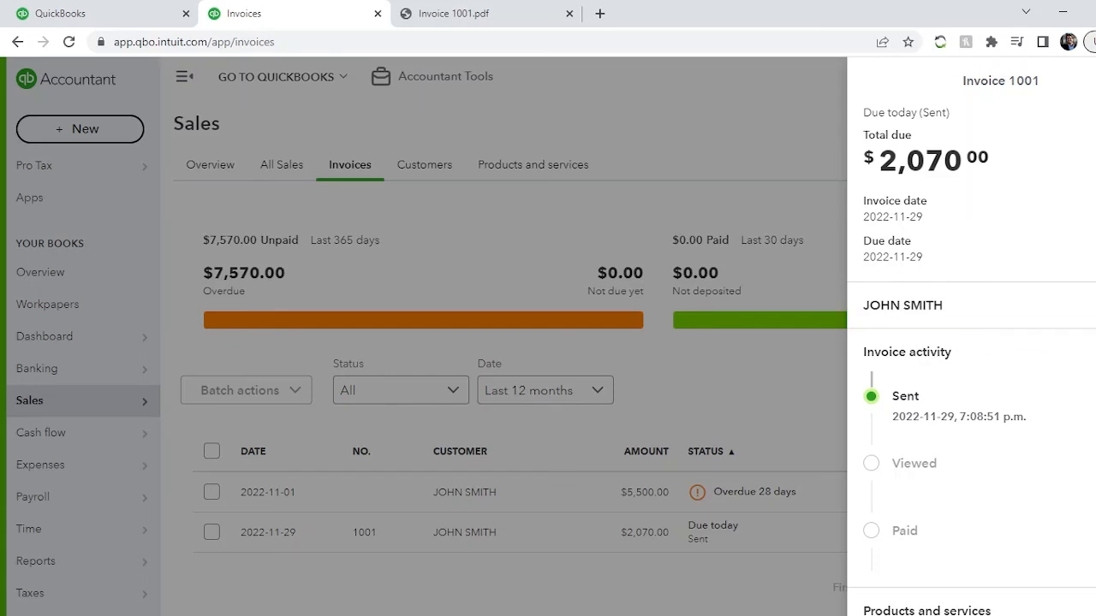
- Review invoice 1001's activity timeline, products and services, and additional actions without choosing one, and close the summary
{"action": "scroll", "coordinate": [945, 472], "scroll_direction": "down", "scroll_amount": 1}
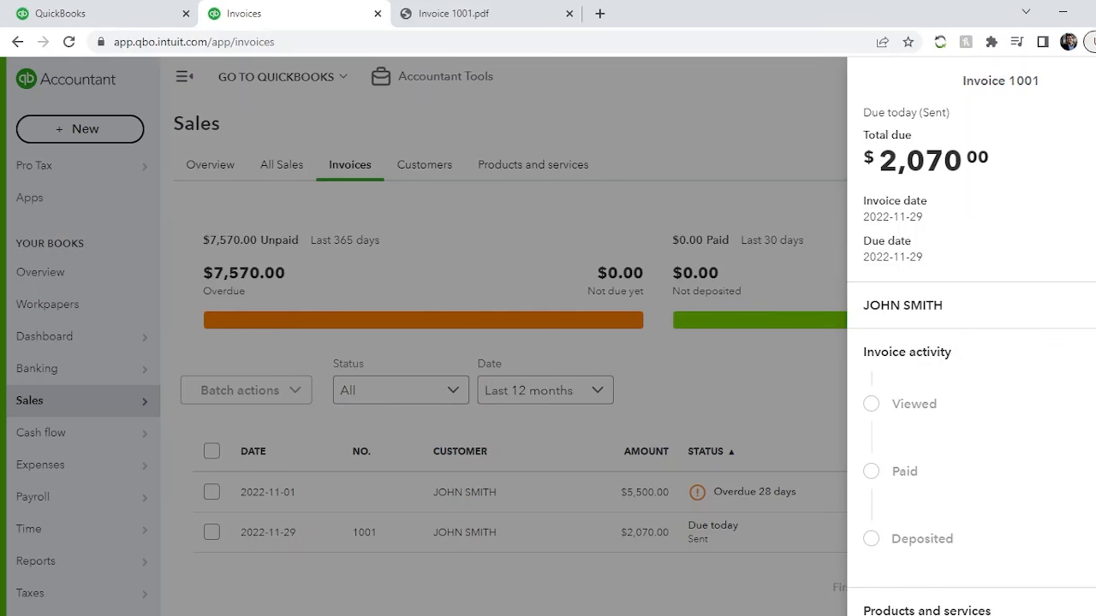
{"action": "left_click", "coordinate": [1089, 611]}
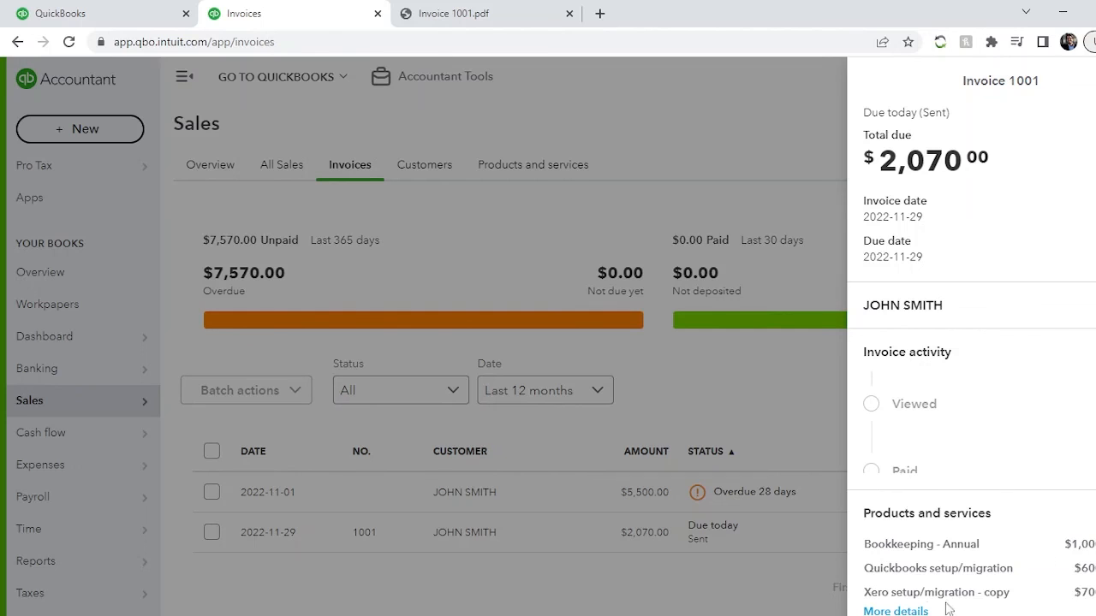
{"action": "scroll", "coordinate": [978, 422], "scroll_direction": "down", "scroll_amount": 1}
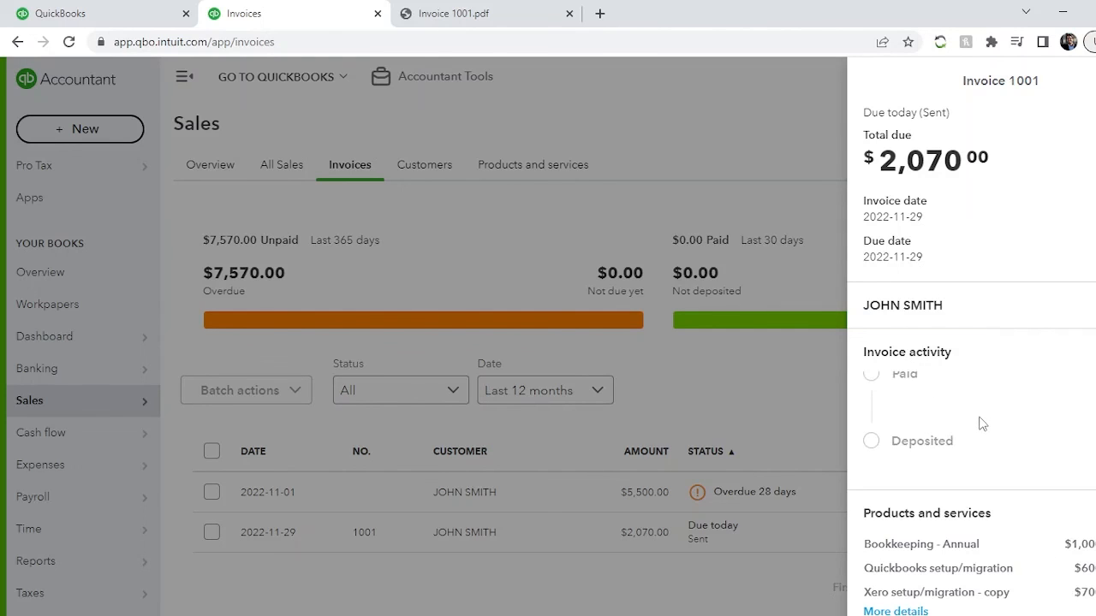
{"action": "left_click", "coordinate": [939, 614]}
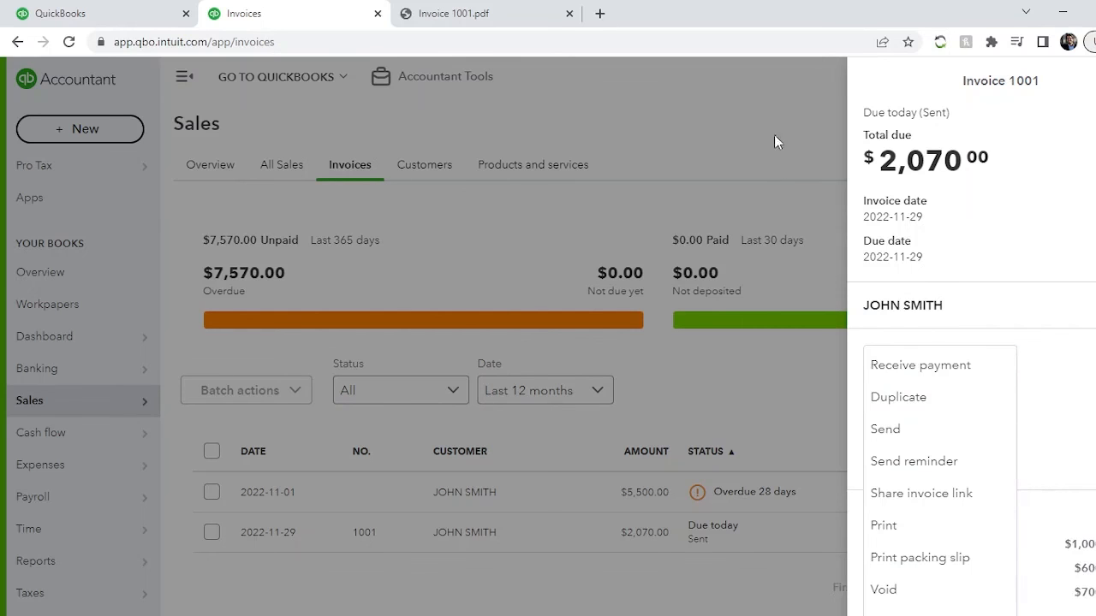
{"action": "left_click", "coordinate": [791, 171]}
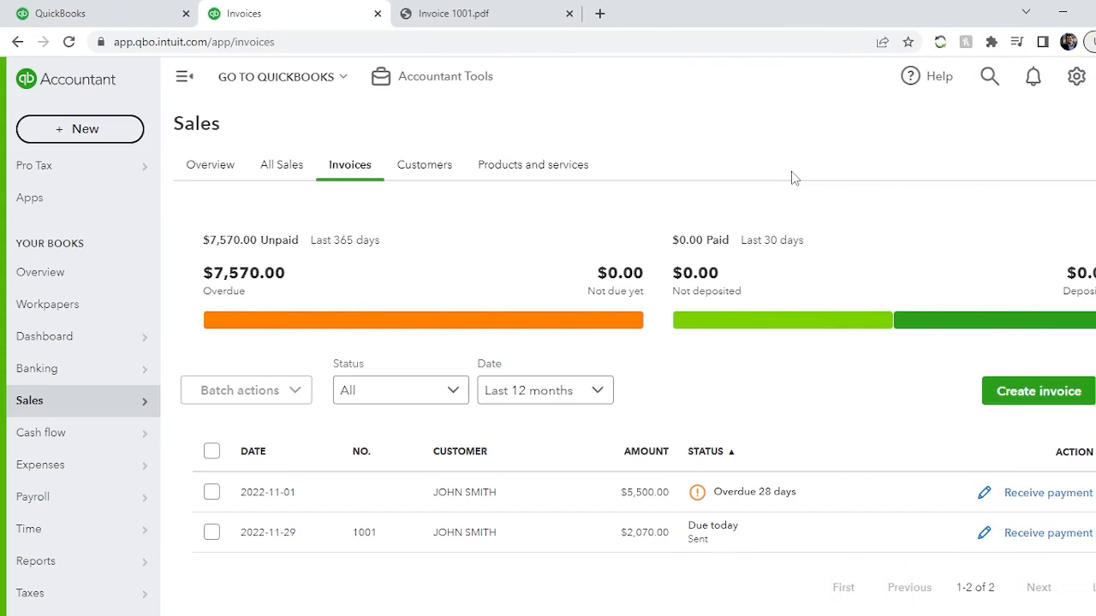